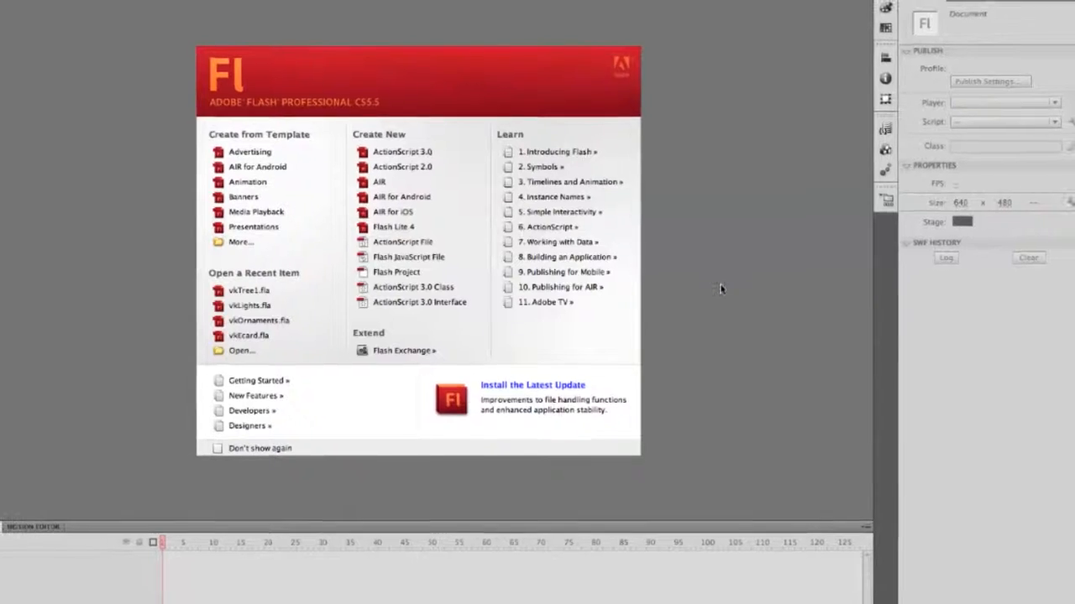
Create a new ActionScript 3.0 document and set its stage dimensions to 640 px wide by 480 px high
{"action": "left_click", "coordinate": [371, 161]}
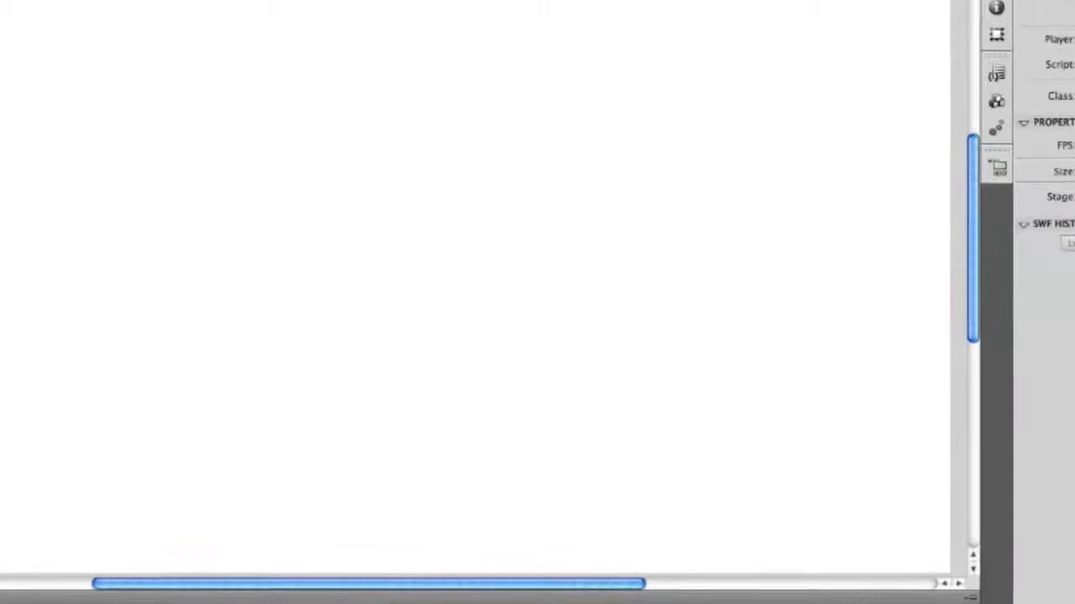
{"action": "key", "text": "super+j"}
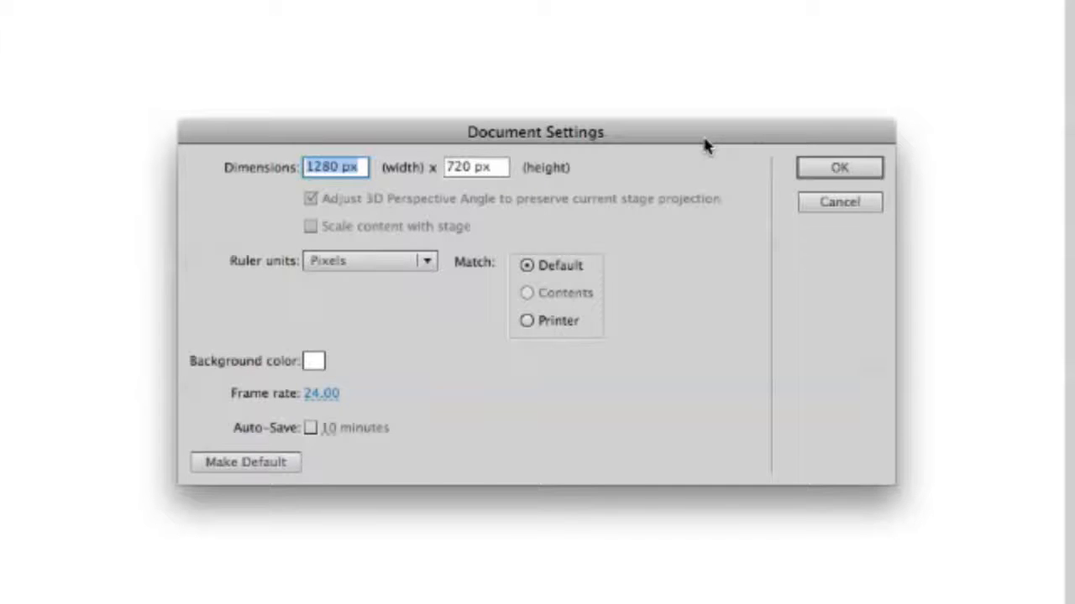
{"action": "type", "text": "64"}
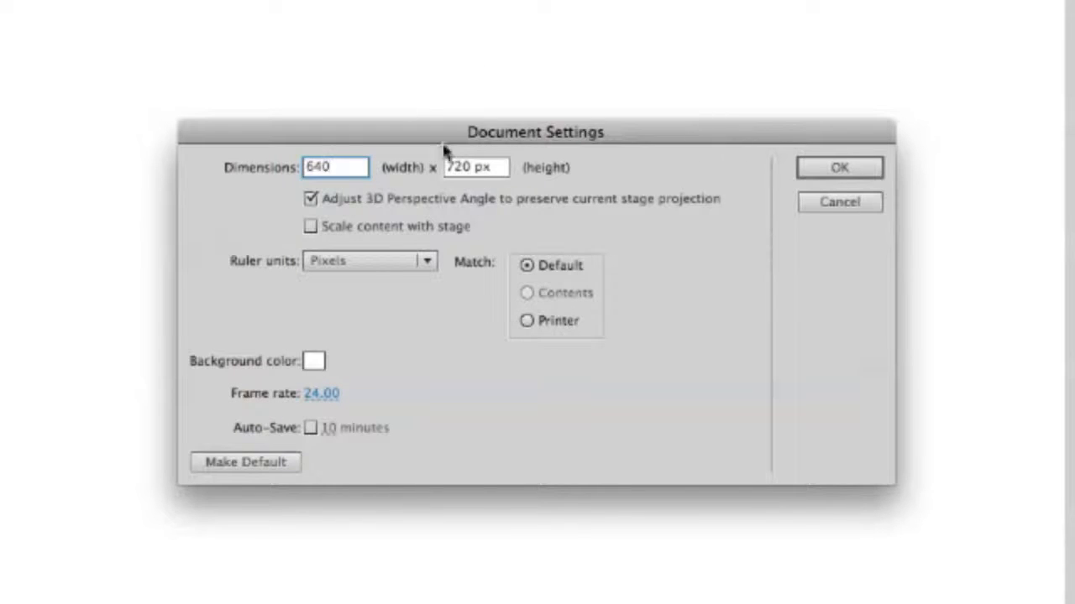
{"action": "type", "text": "0"}
{"action": "key", "text": "Tab"}
{"action": "key", "text": "shift+Left"}
{"action": "key", "text": "shift+Left"}
{"action": "key", "text": "shift+Left"}
{"action": "type", "text": "480"}
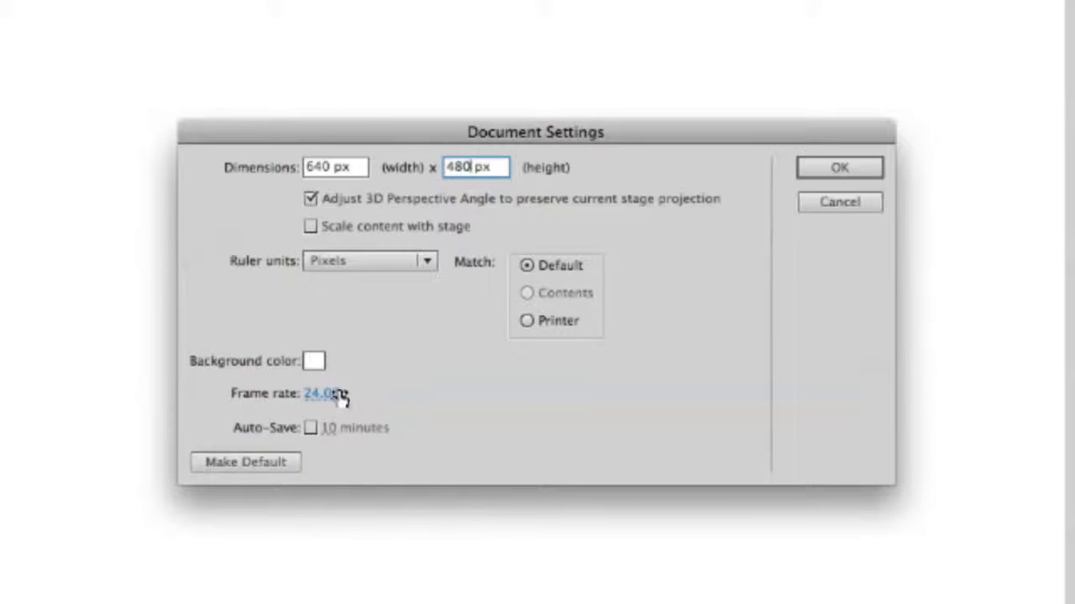
{"action": "left_click", "coordinate": [843, 169]}
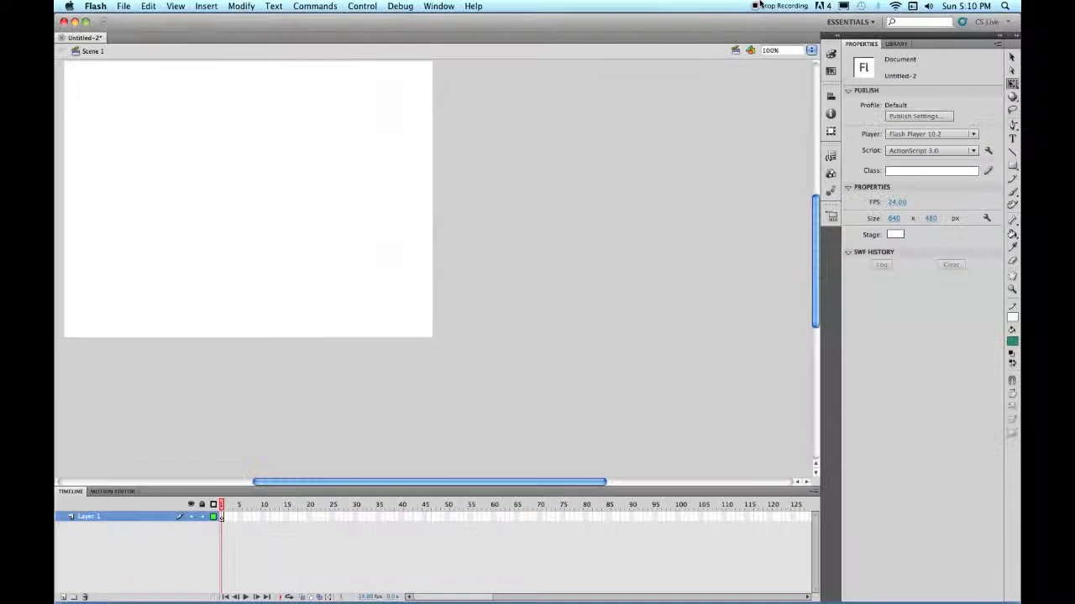
Show the rulers and place a vertical guide at the stage's horizontal center, at about 320 px
{"action": "left_click", "coordinate": [811, 52]}
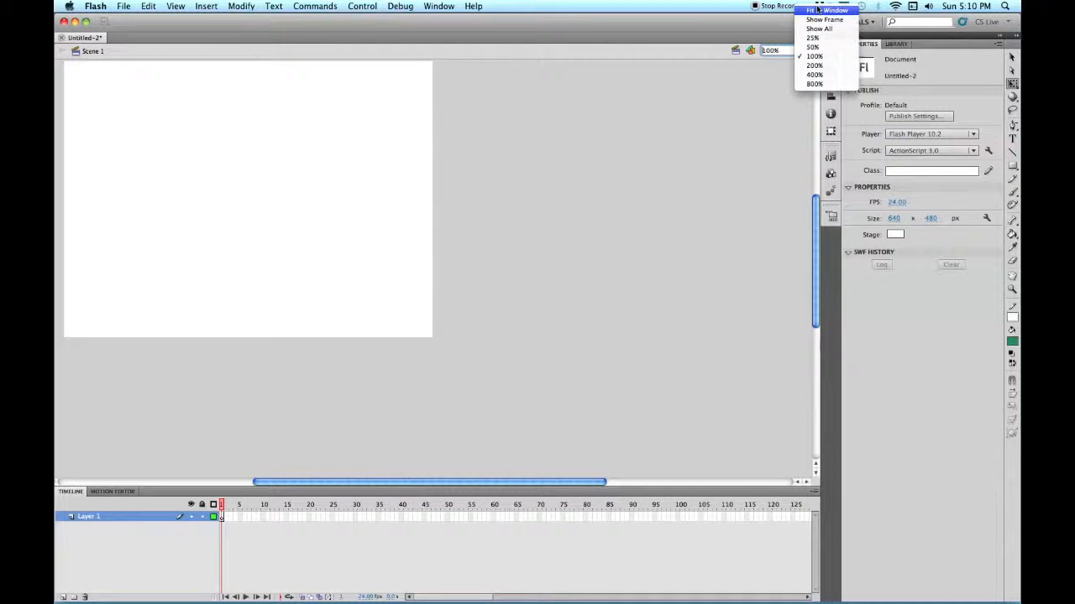
{"action": "left_click", "coordinate": [818, 9]}
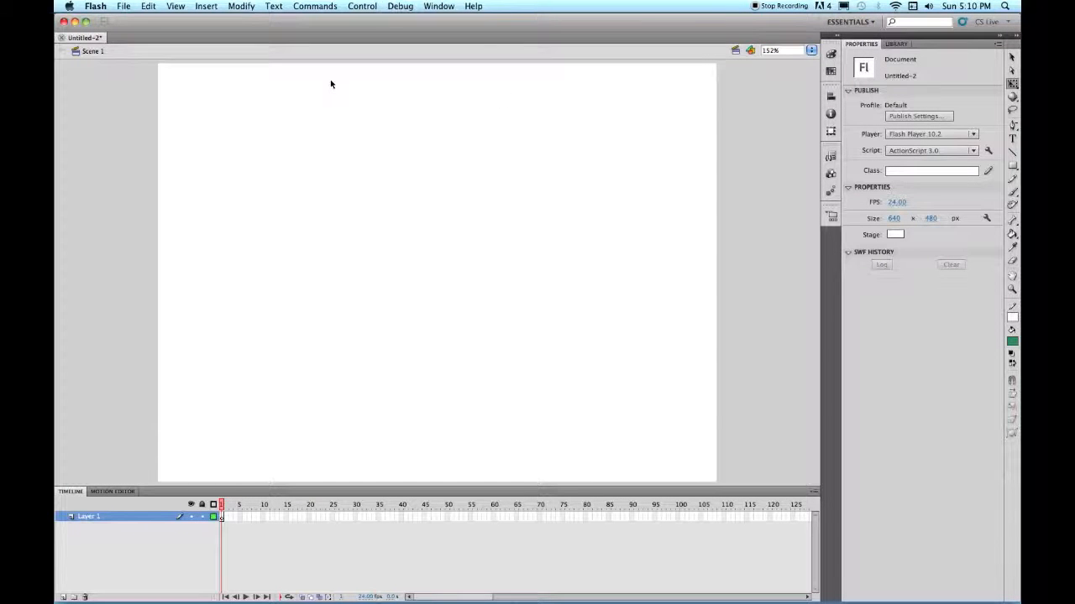
{"action": "left_click", "coordinate": [175, 6]}
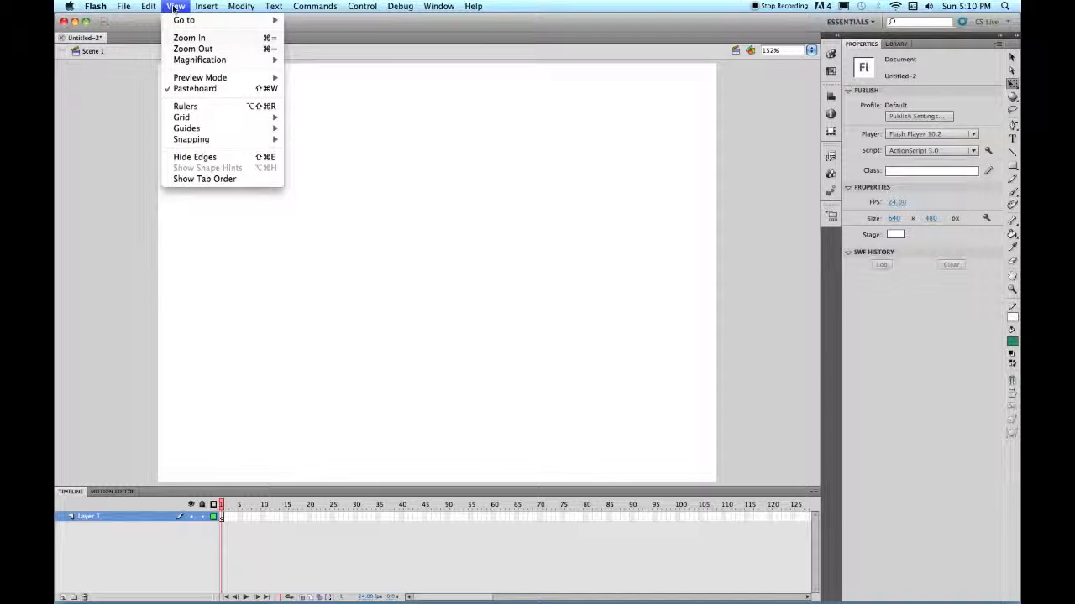
{"action": "left_click", "coordinate": [195, 106]}
{"action": "left_click_drag", "start_coordinate": [60, 115], "coordinate": [444, 149]}
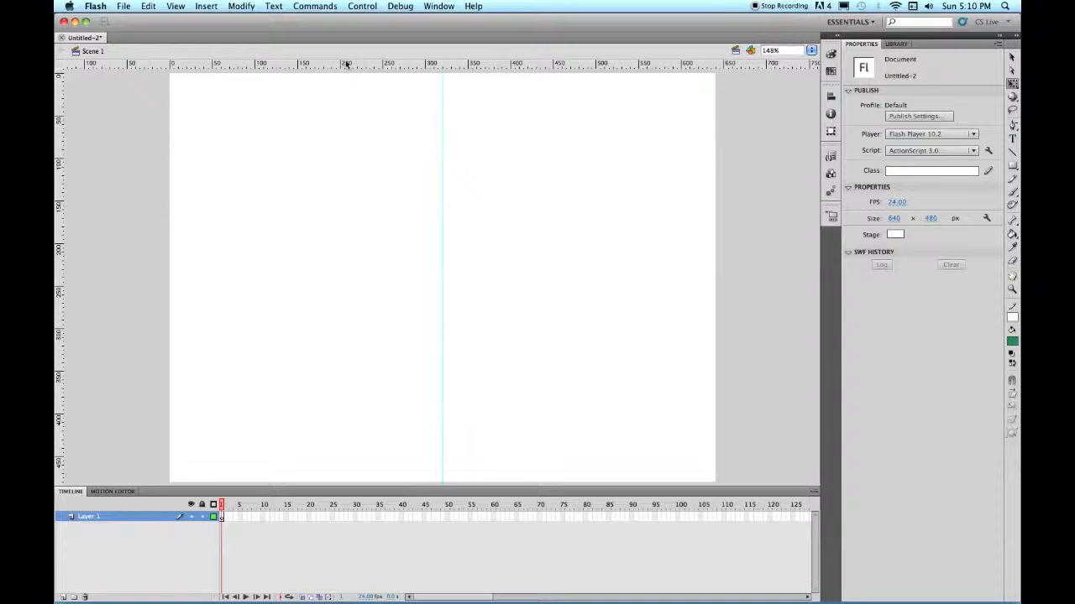
Lock the guides so the vertical center guide cannot be moved
{"action": "left_click", "coordinate": [177, 7]}
{"action": "mouse_move", "coordinate": [195, 128]}
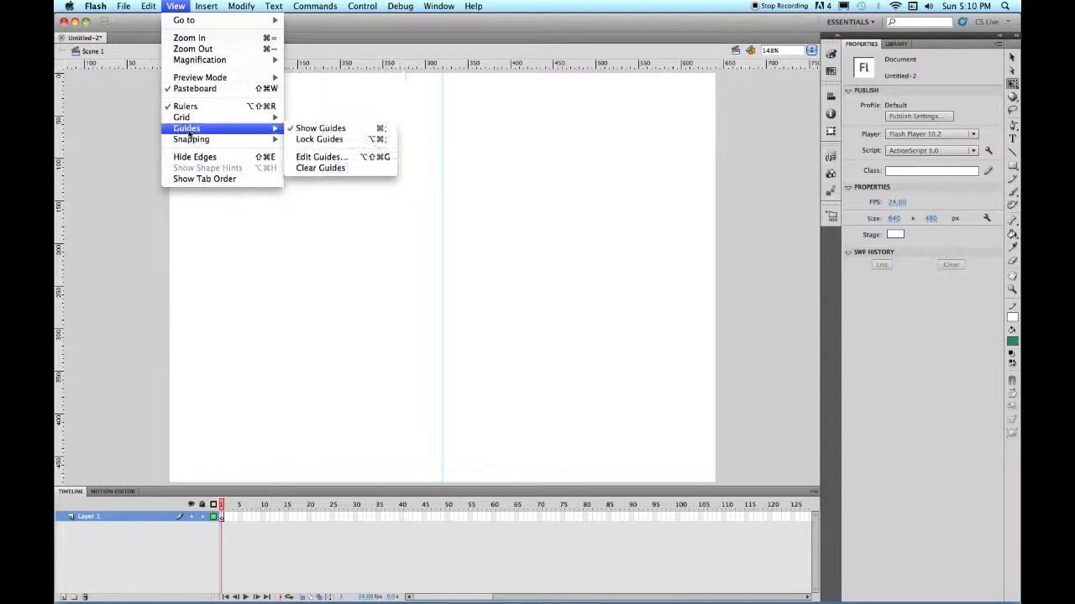
{"action": "left_click", "coordinate": [336, 141]}
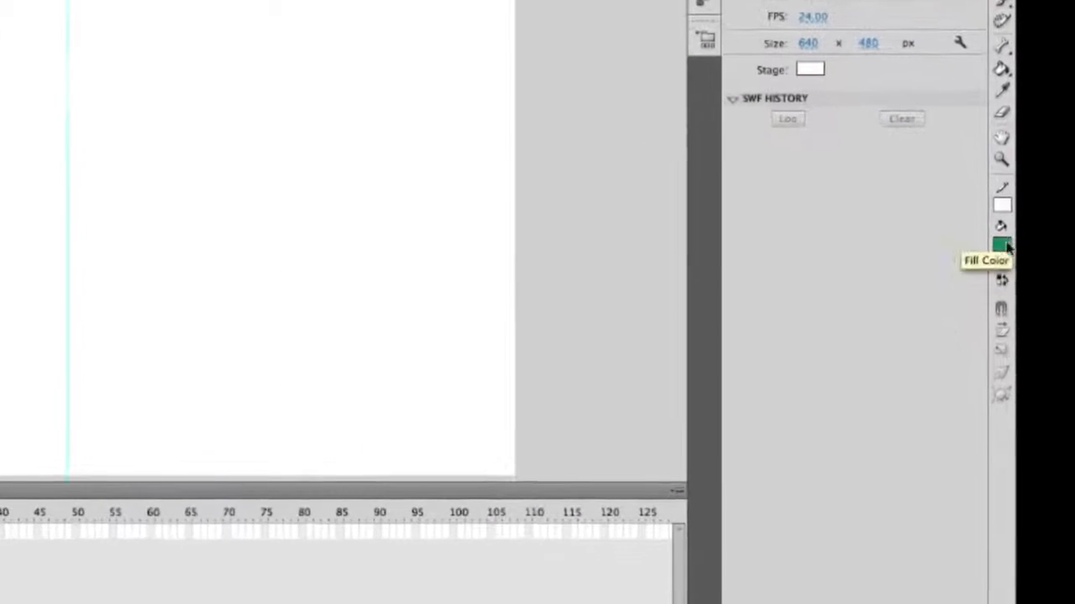
Set the stroke color to none and the fill color to dark green #006633
{"action": "left_click", "coordinate": [1003, 206]}
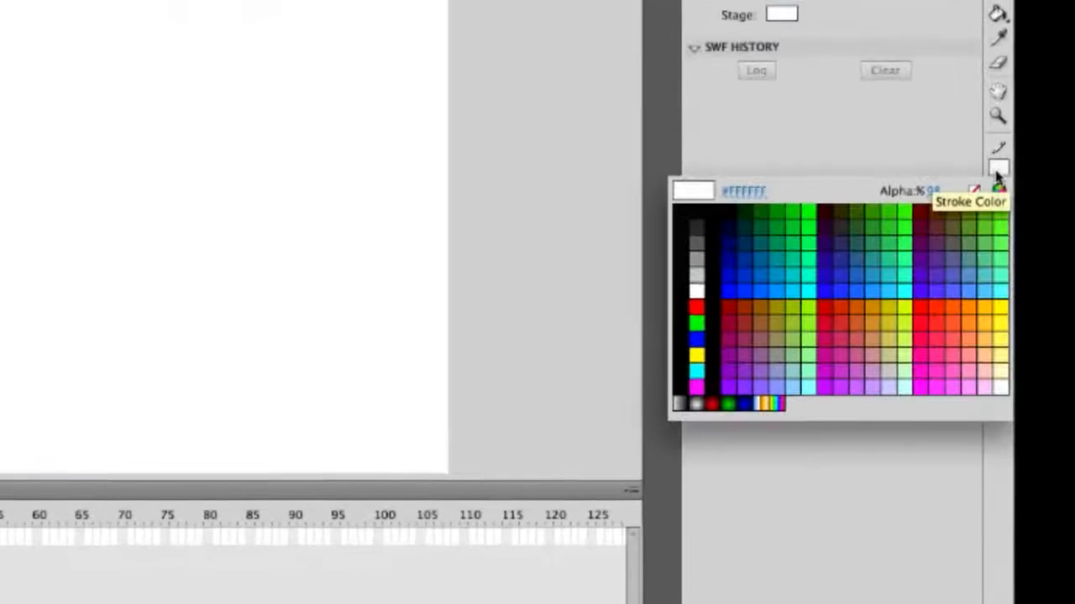
{"action": "left_click", "coordinate": [979, 224]}
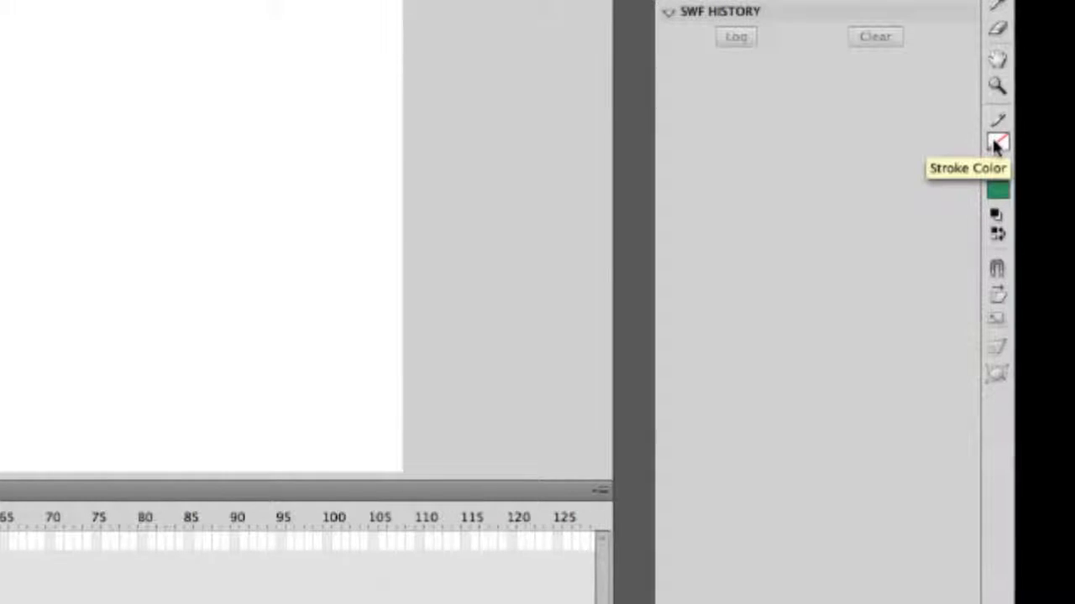
{"action": "left_click", "coordinate": [1005, 198]}
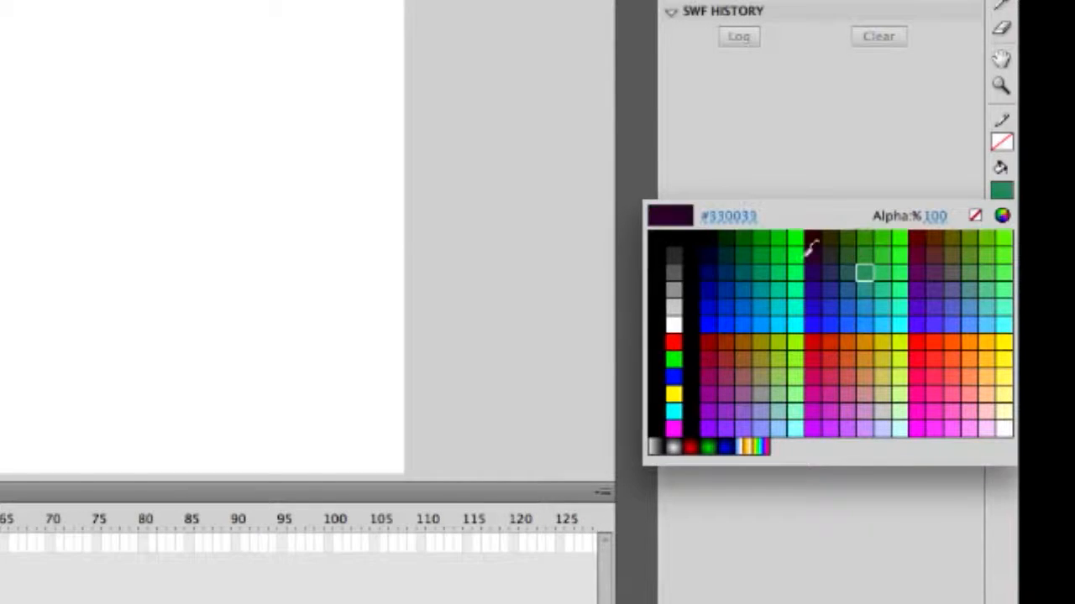
{"action": "left_click", "coordinate": [754, 245]}
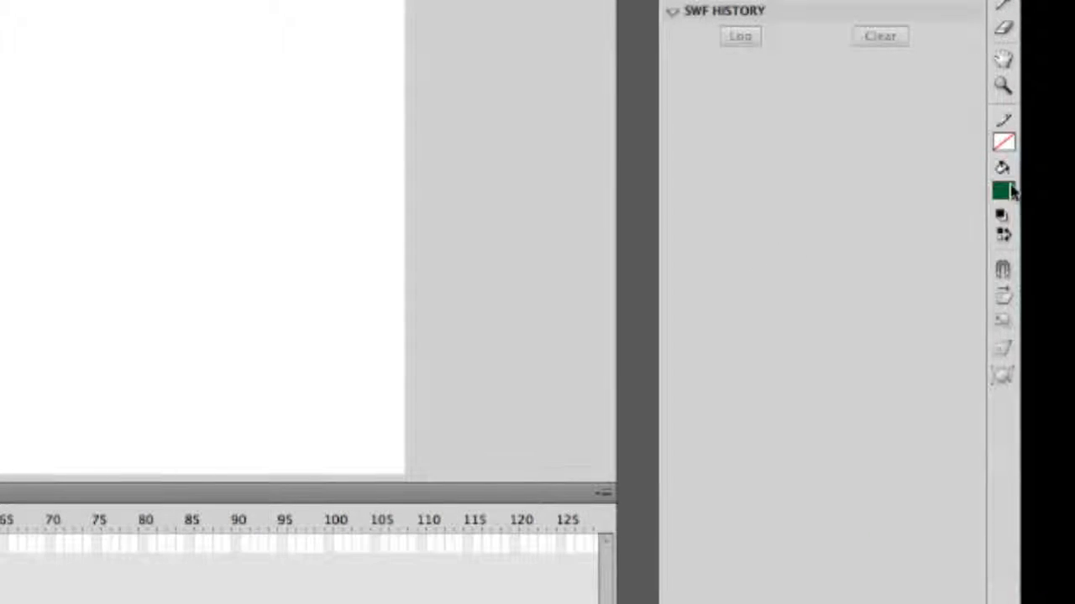
{"action": "left_click", "coordinate": [1011, 188]}
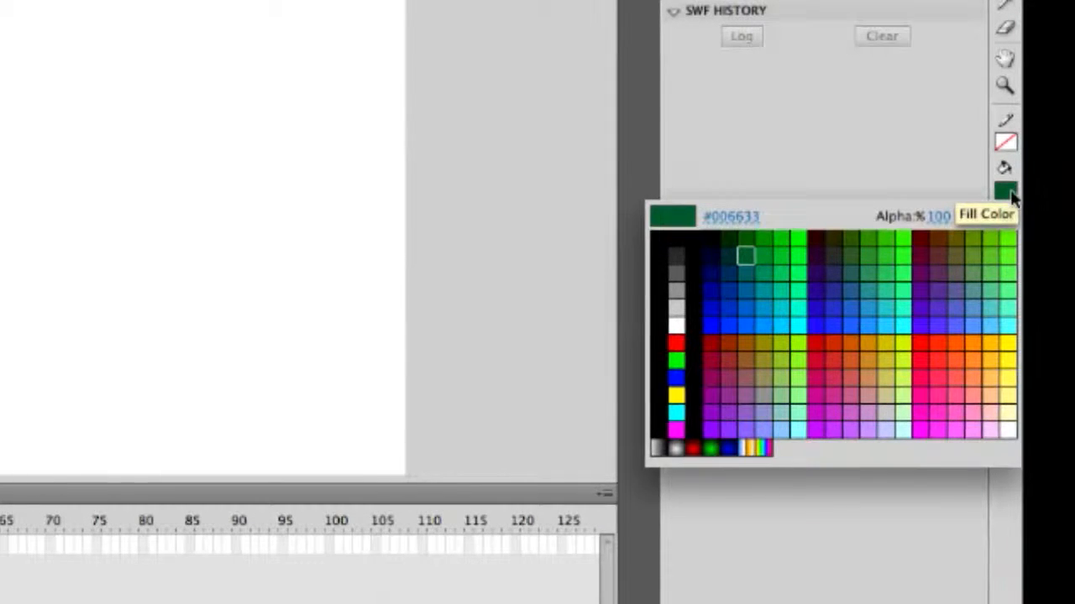
{"action": "left_click", "coordinate": [1014, 191]}
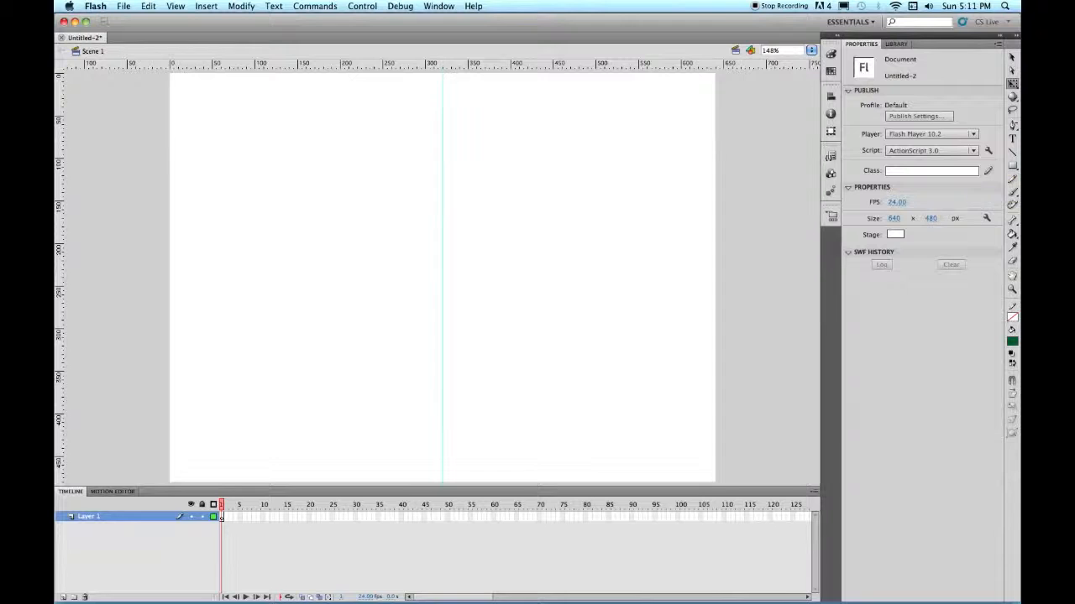
Draw a rectangle about 169 × 336 px over the guide and center it horizontally and vertically on the stage
{"action": "left_click", "coordinate": [1012, 166]}
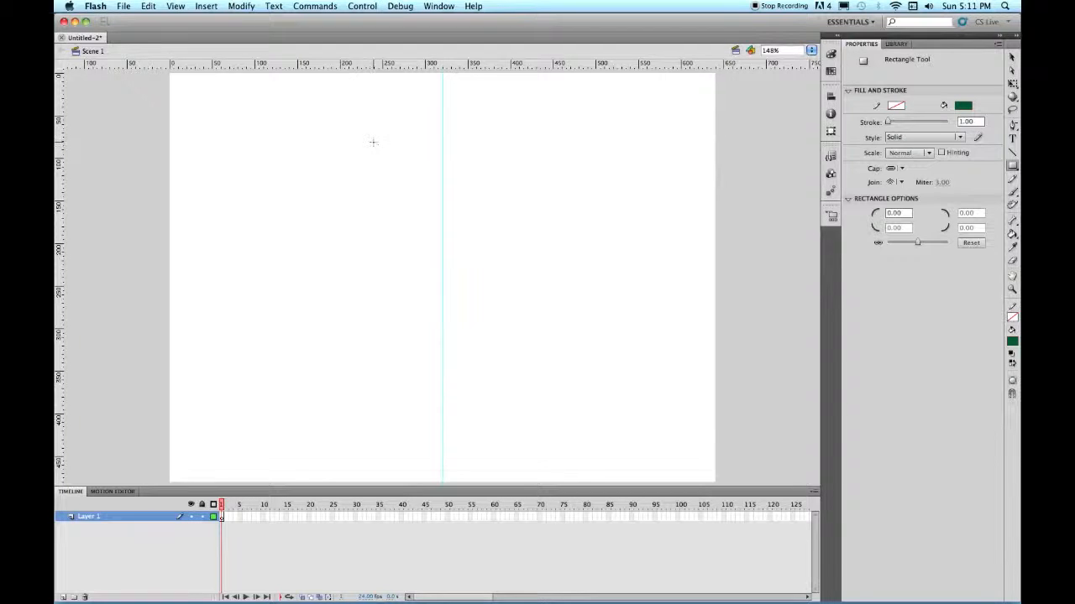
{"action": "left_click_drag", "start_coordinate": [375, 135], "coordinate": [519, 420]}
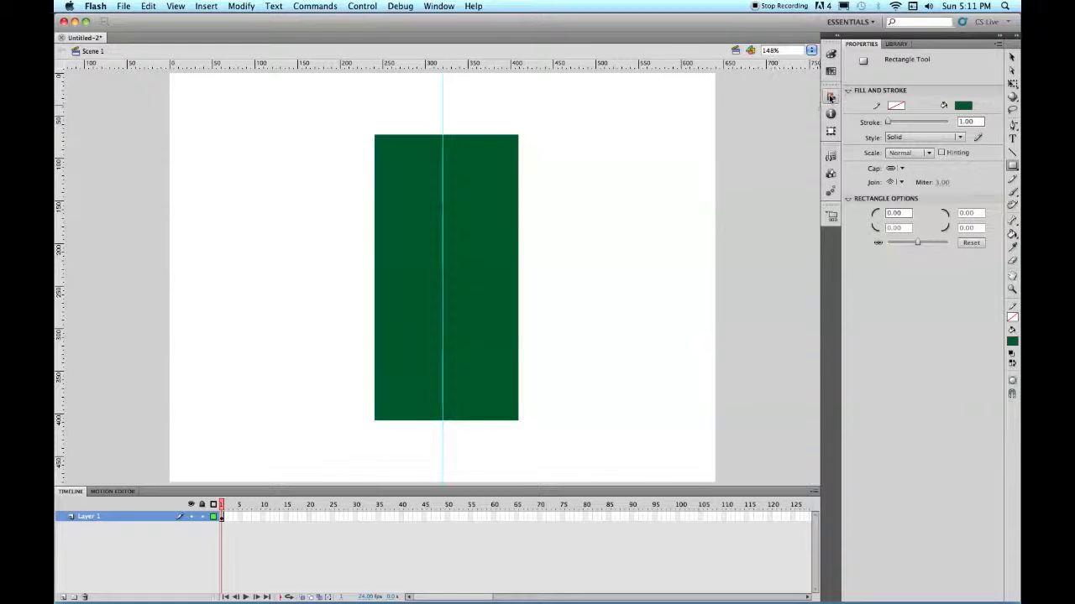
{"action": "left_click", "coordinate": [1011, 57]}
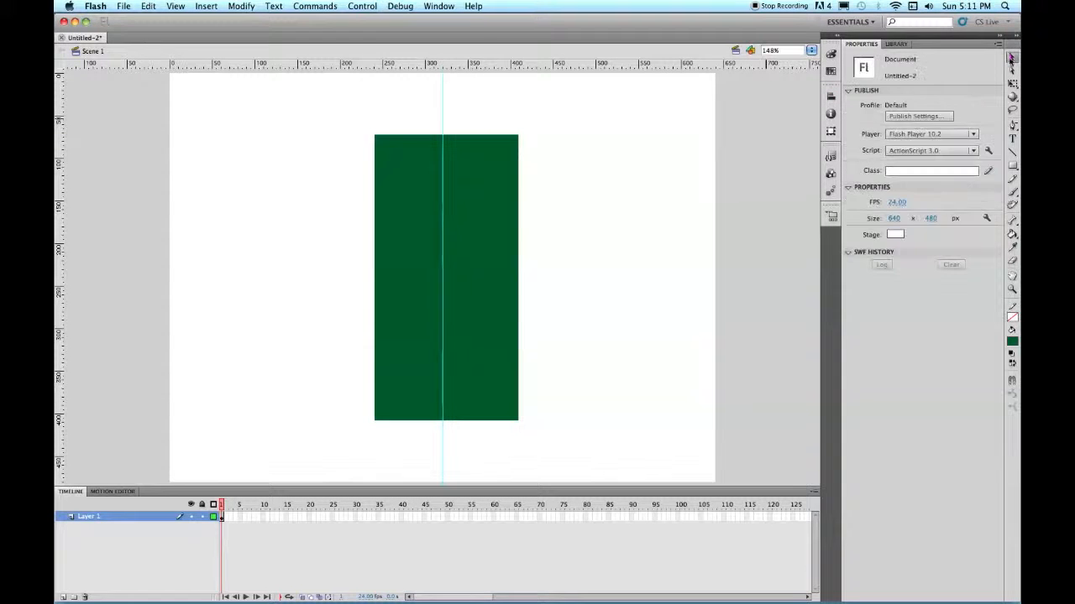
{"action": "left_click", "coordinate": [490, 203]}
{"action": "left_click", "coordinate": [830, 97]}
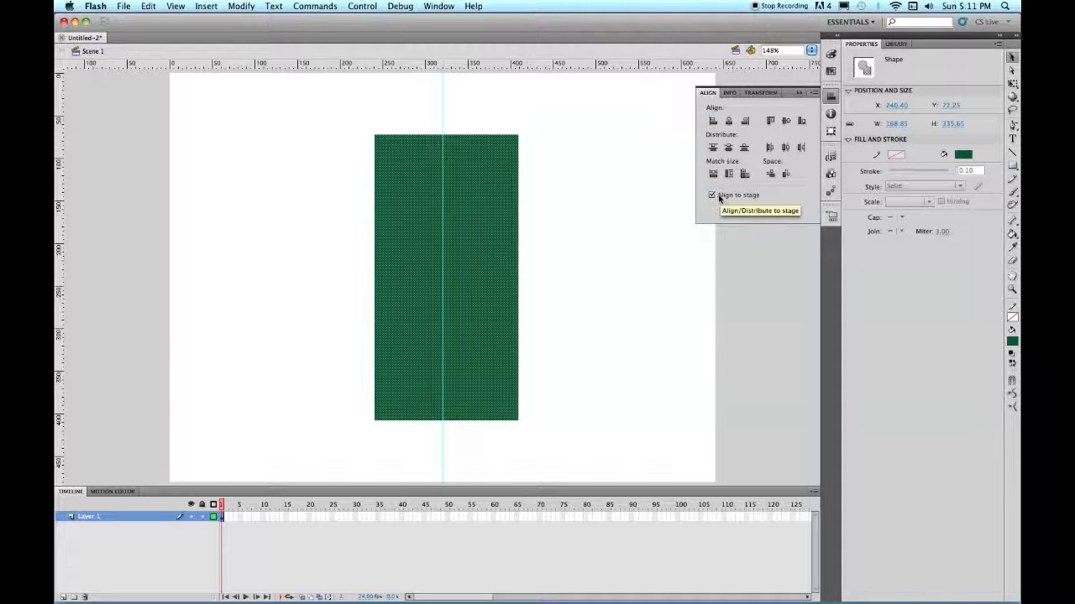
{"action": "left_click", "coordinate": [728, 121]}
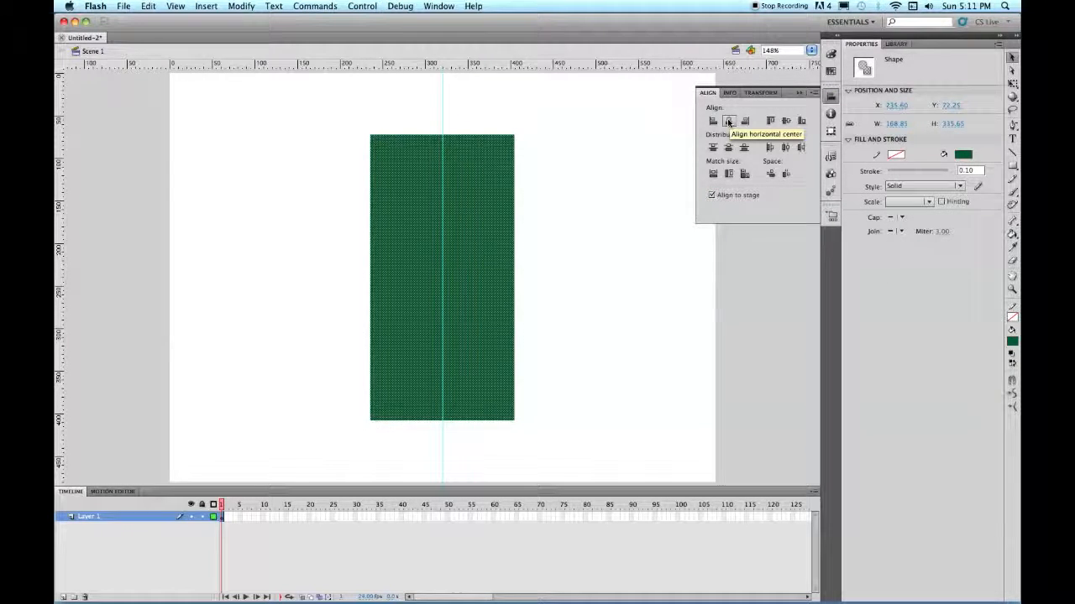
{"action": "left_click", "coordinate": [785, 122]}
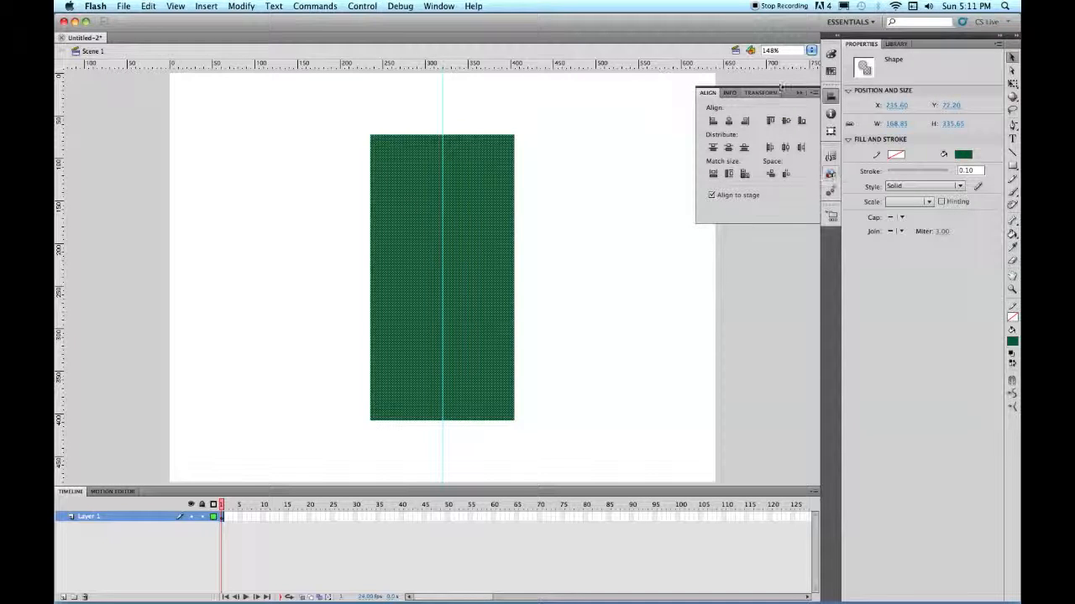
{"action": "left_click", "coordinate": [536, 230]}
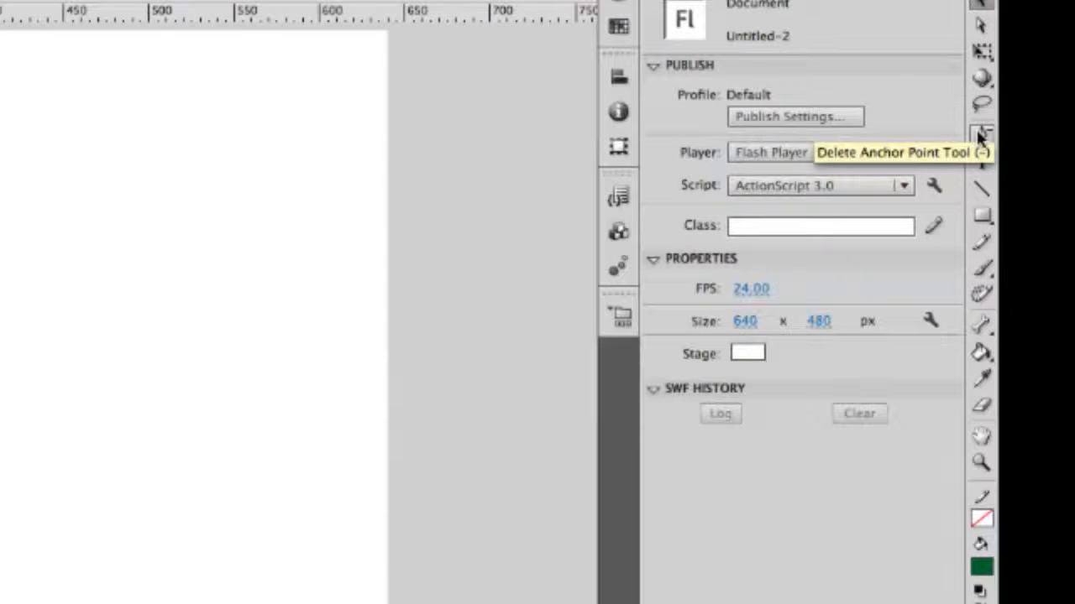
Delete the green rectangle's upper-right anchor point with the Delete Anchor Point tool to form a triangle
{"action": "left_click", "coordinate": [980, 135]}
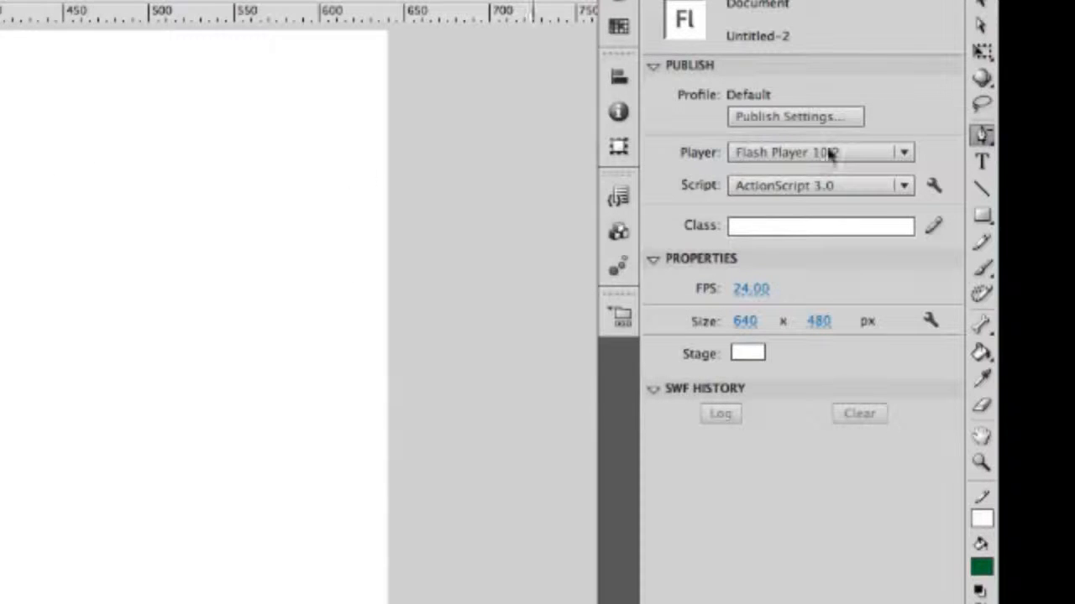
{"action": "left_click", "coordinate": [984, 136]}
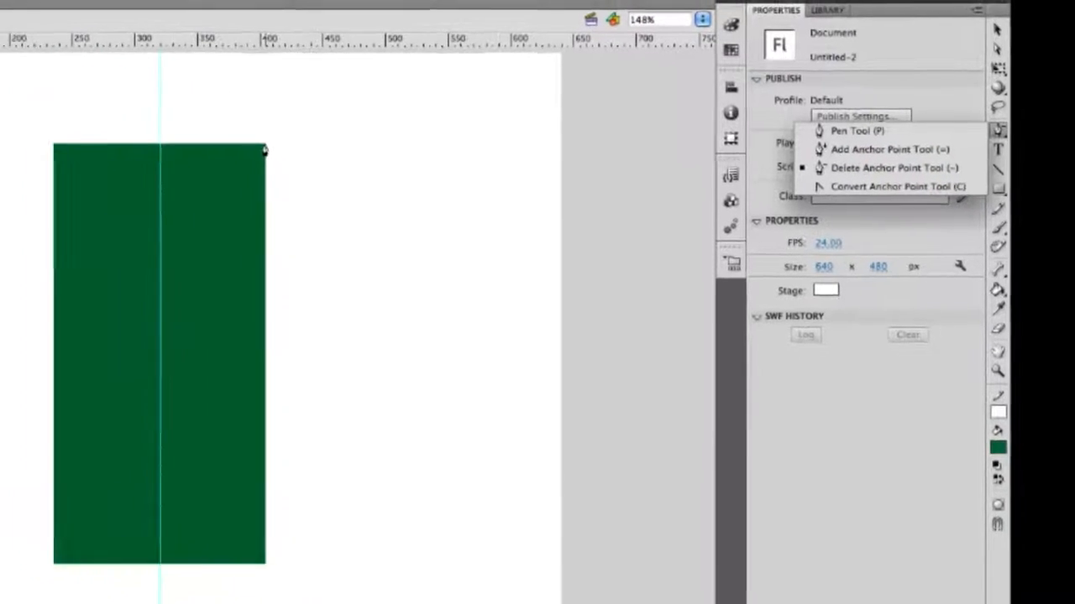
{"action": "left_click", "coordinate": [258, 151]}
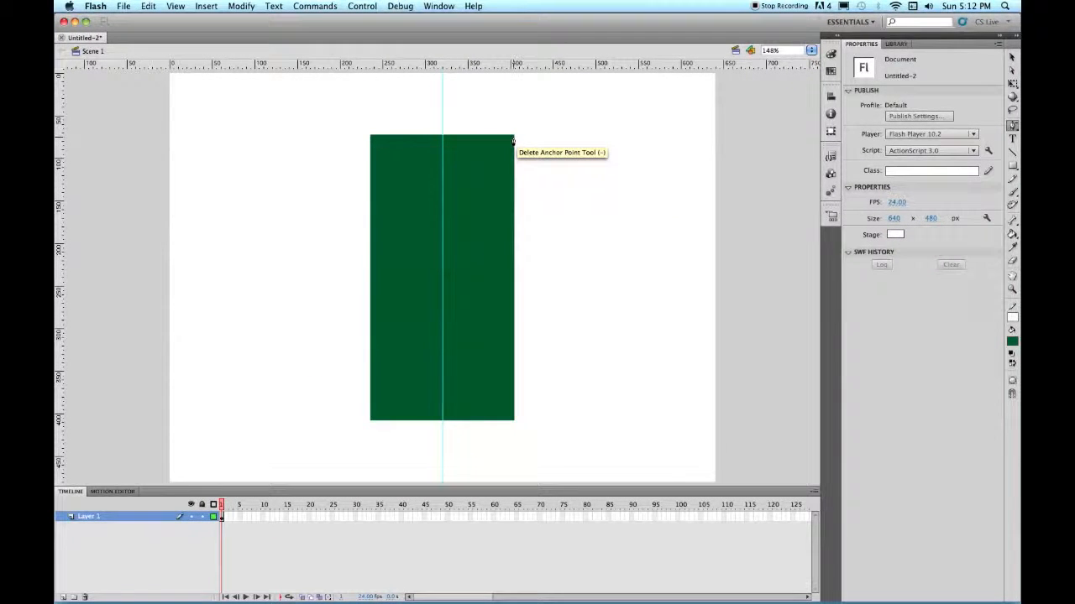
{"action": "left_click", "coordinate": [513, 137]}
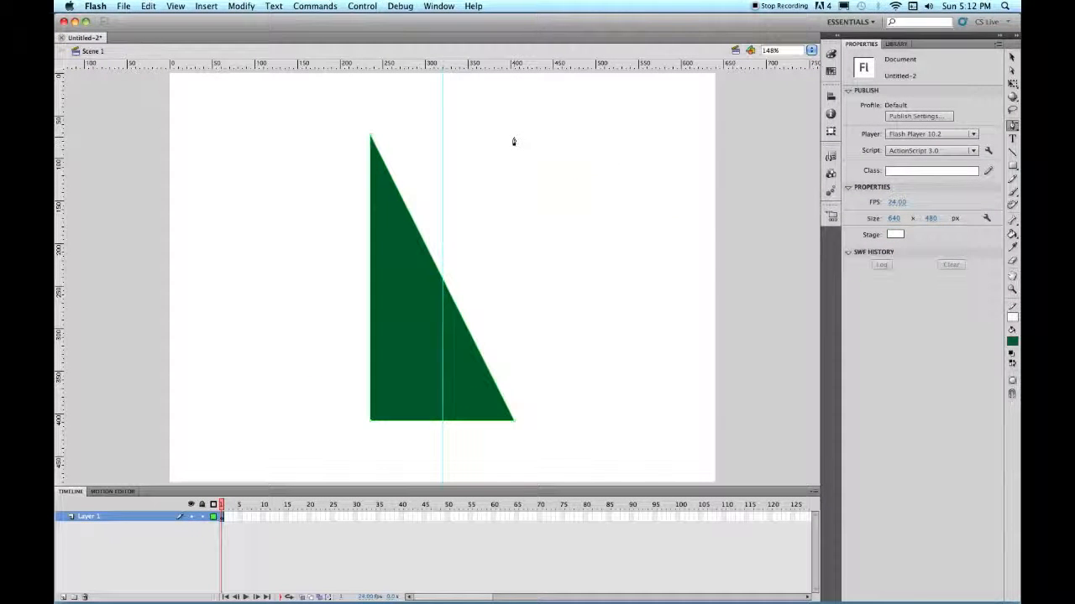
Move the triangle's top corner onto the center guide at about y 45 px and curve its base slightly downward
{"action": "left_click", "coordinate": [1012, 57]}
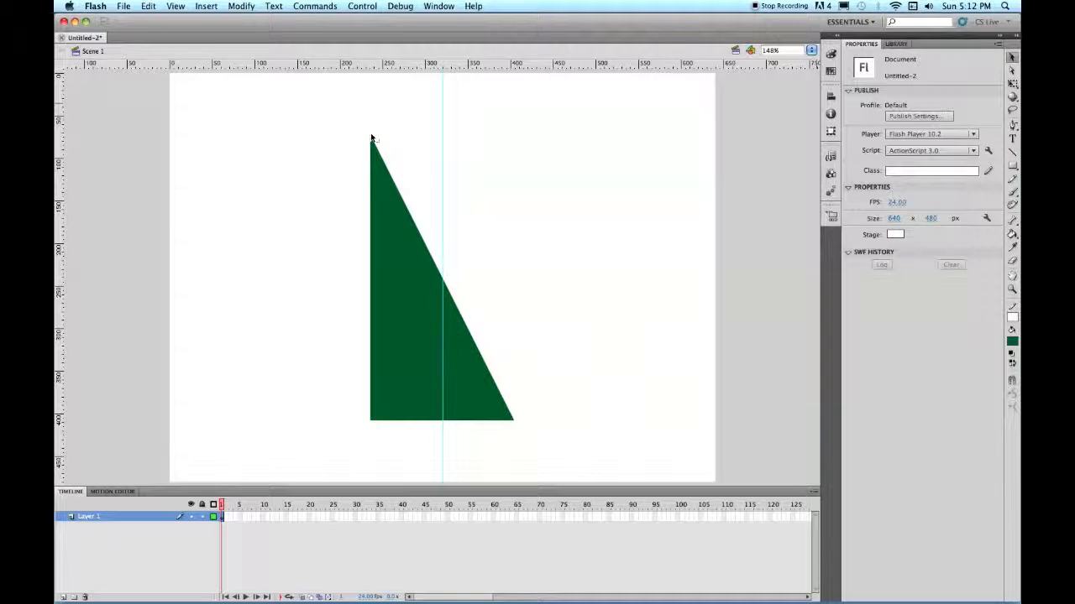
{"action": "left_click_drag", "start_coordinate": [372, 137], "coordinate": [442, 111]}
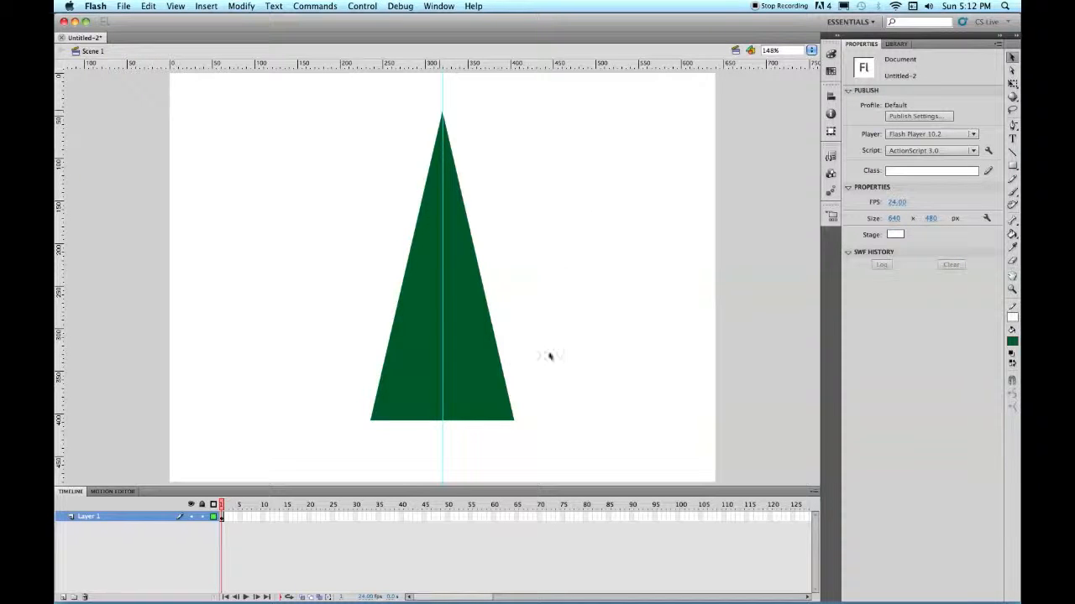
{"action": "left_click_drag", "start_coordinate": [437, 425], "coordinate": [444, 445]}
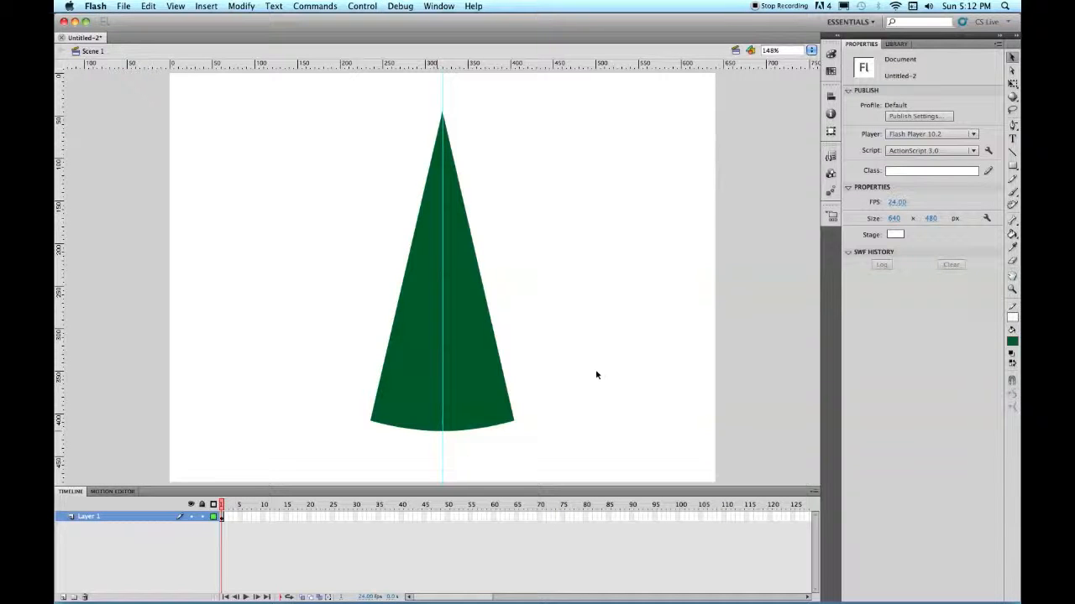
Convert the green triangle to a graphic symbol named Tree with its registration point at bottom center
{"action": "left_click", "coordinate": [463, 325]}
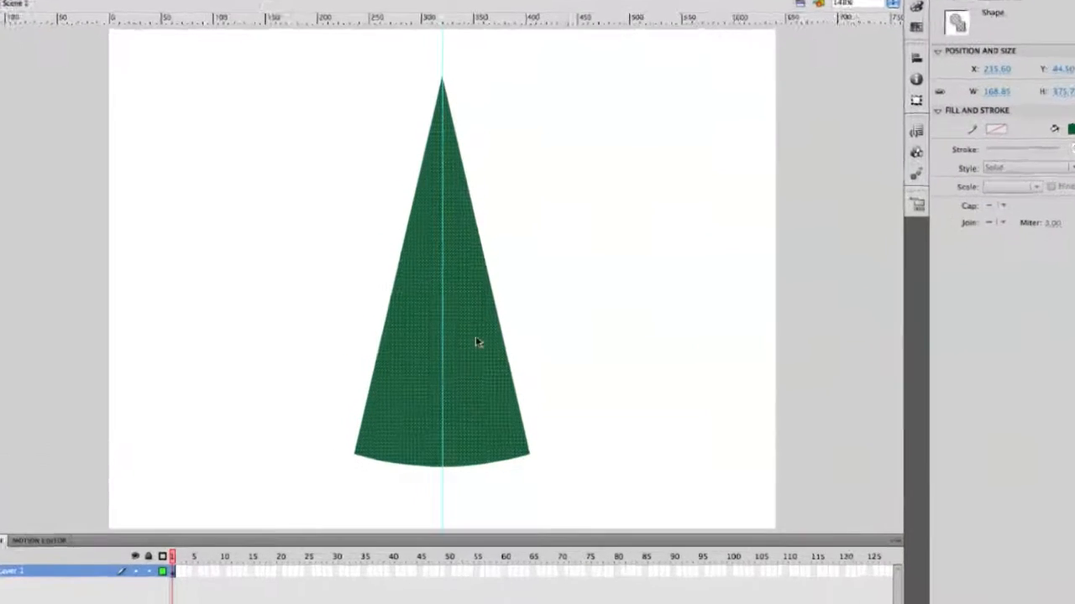
{"action": "key", "text": "F8"}
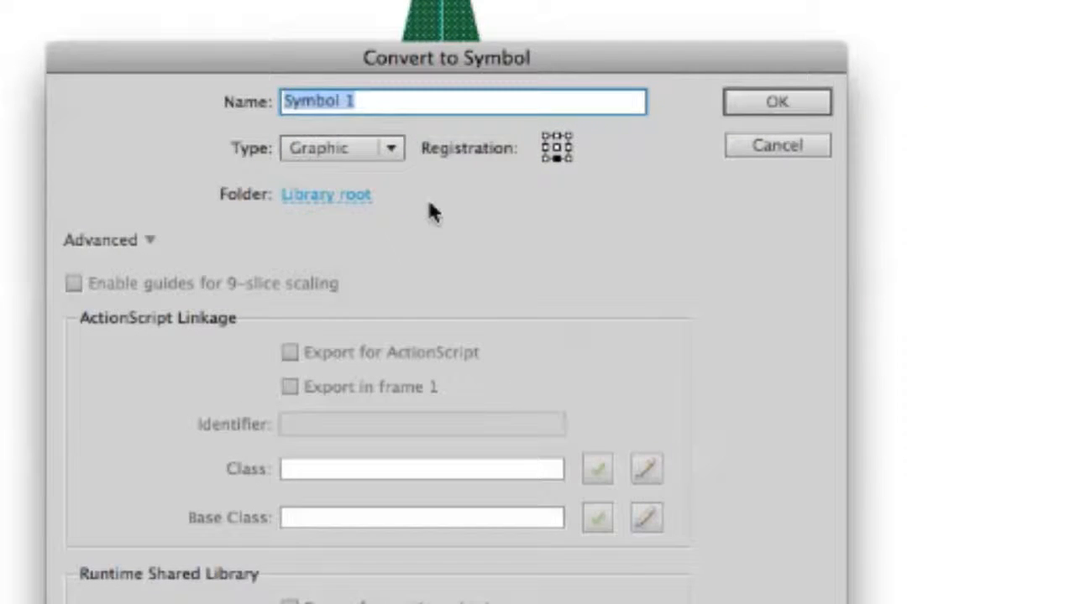
{"action": "type", "text": "Tree"}
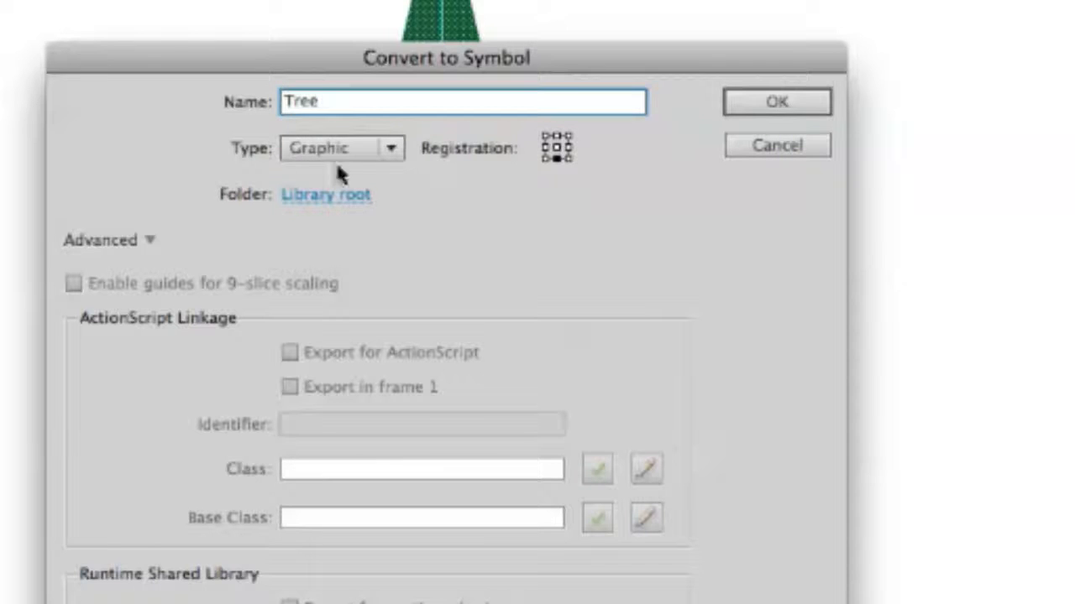
{"action": "left_click", "coordinate": [554, 160]}
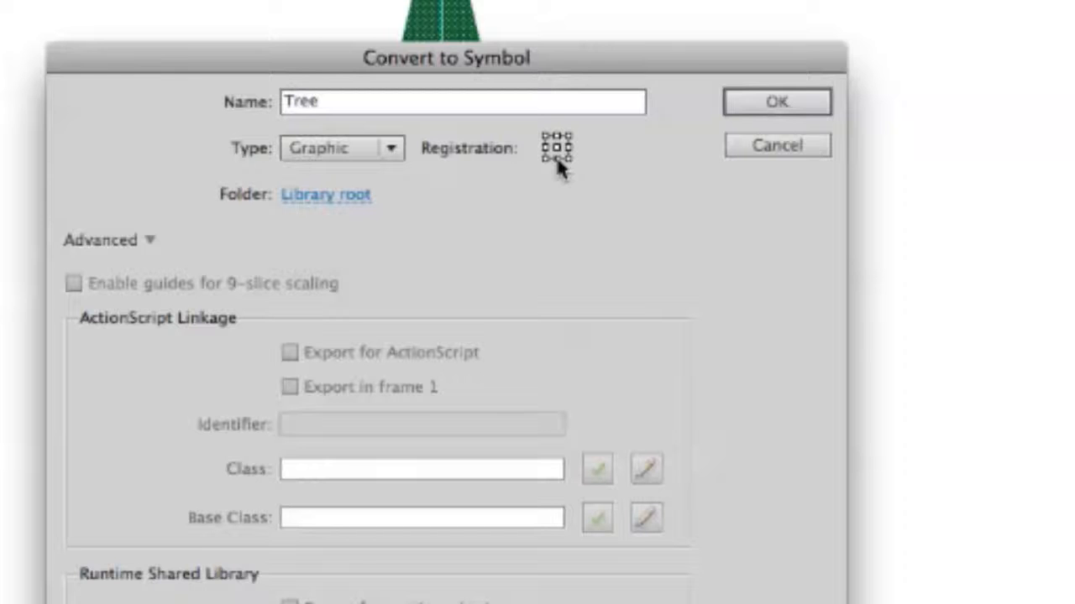
{"action": "left_click", "coordinate": [756, 113]}
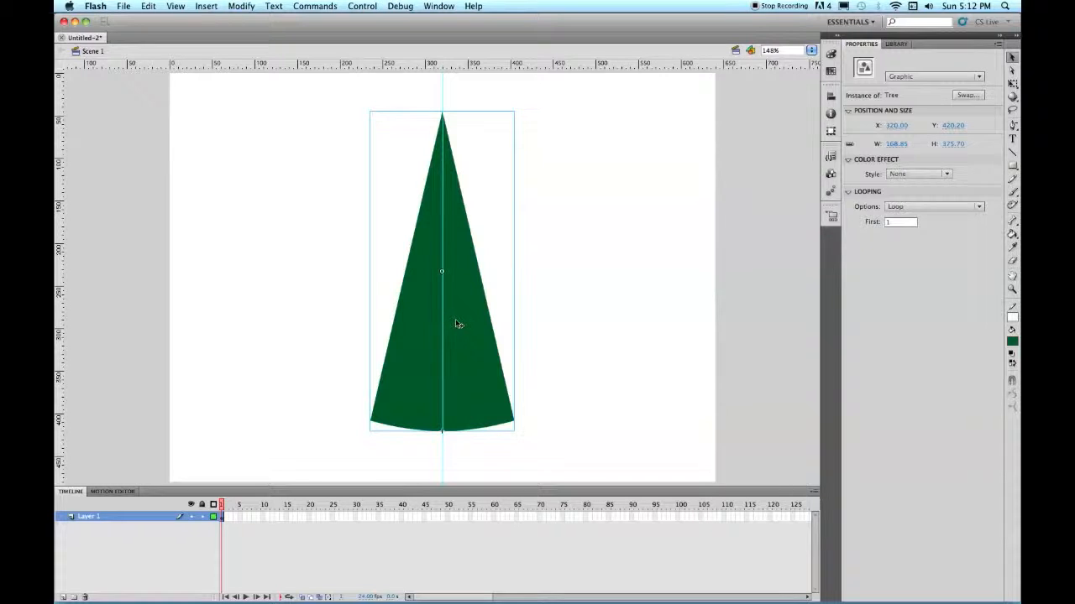
Open the Tree symbol for editing, rename its layer Base and lock it
{"action": "double_click", "coordinate": [457, 324]}
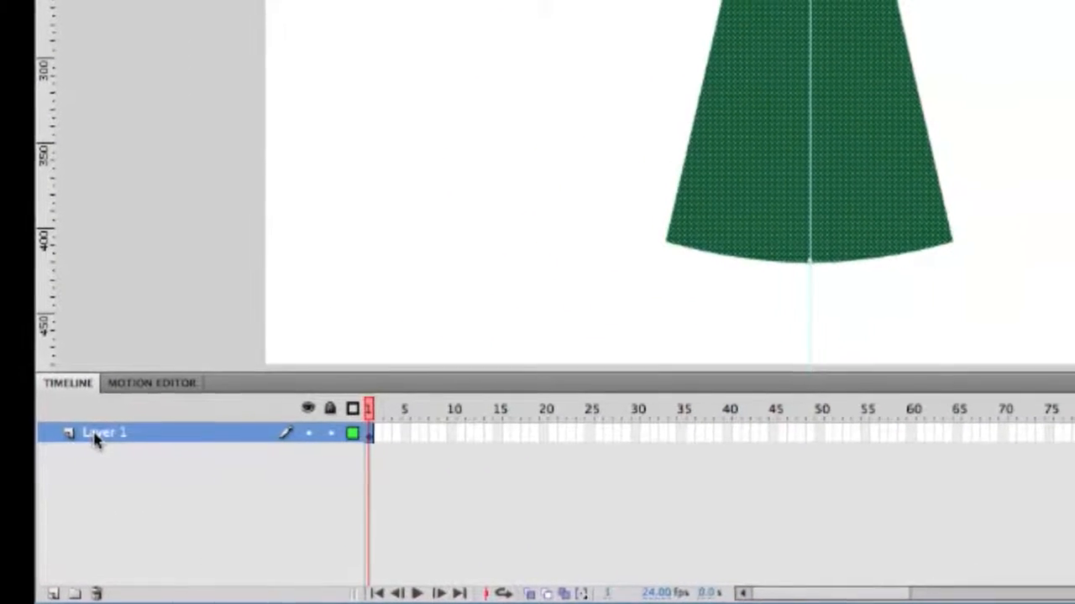
{"action": "double_click", "coordinate": [99, 433]}
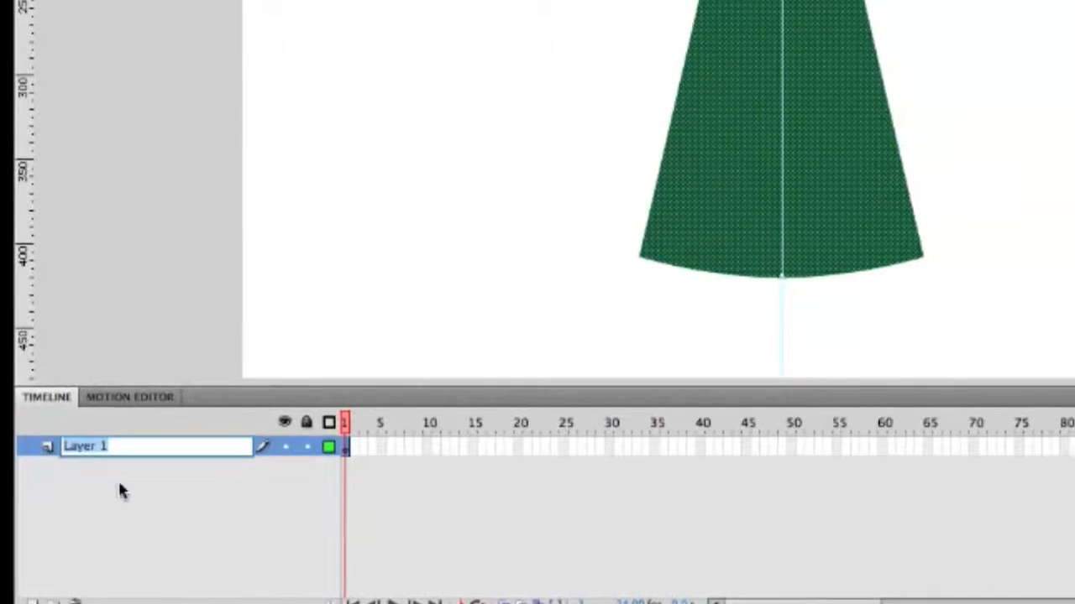
{"action": "type", "text": "Base"}
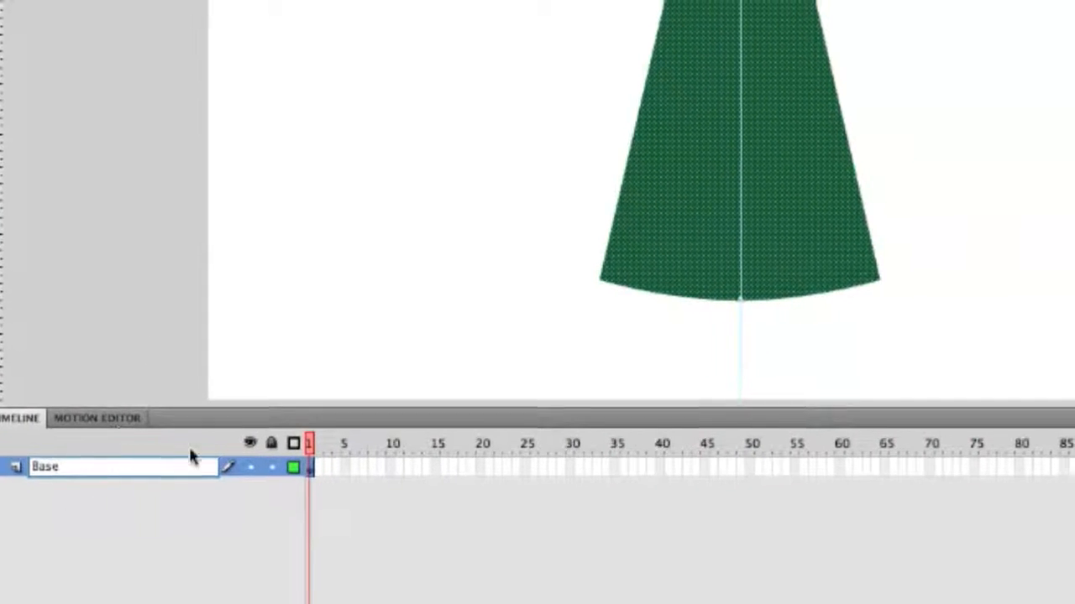
{"action": "key", "text": "Return"}
{"action": "left_click", "coordinate": [260, 474]}
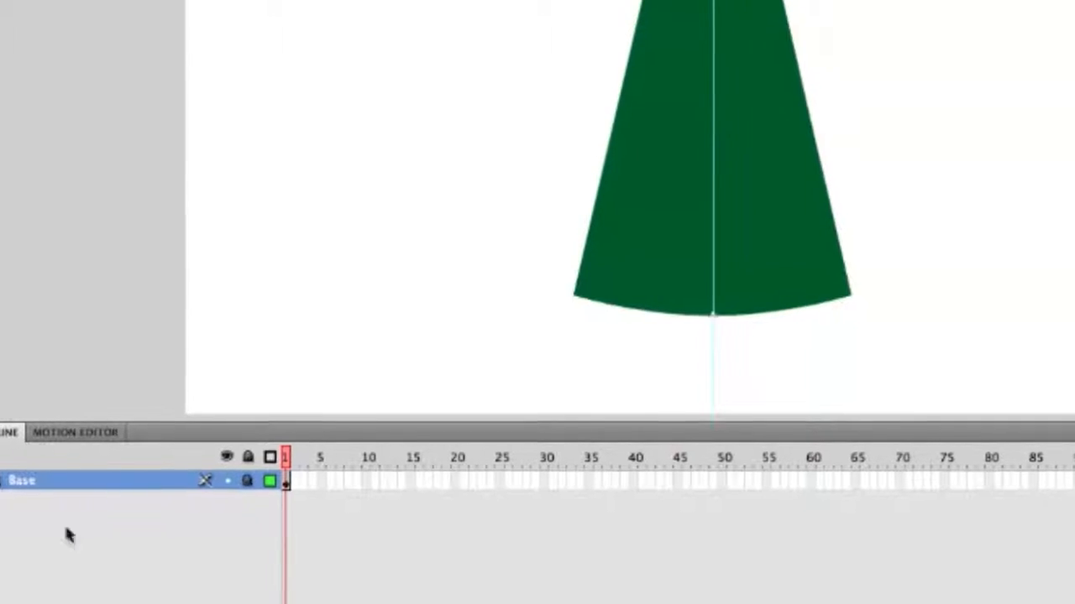
Add a new layer above Base and save the document as vktree.fla in the 10M folder
{"action": "left_click", "coordinate": [3, 602]}
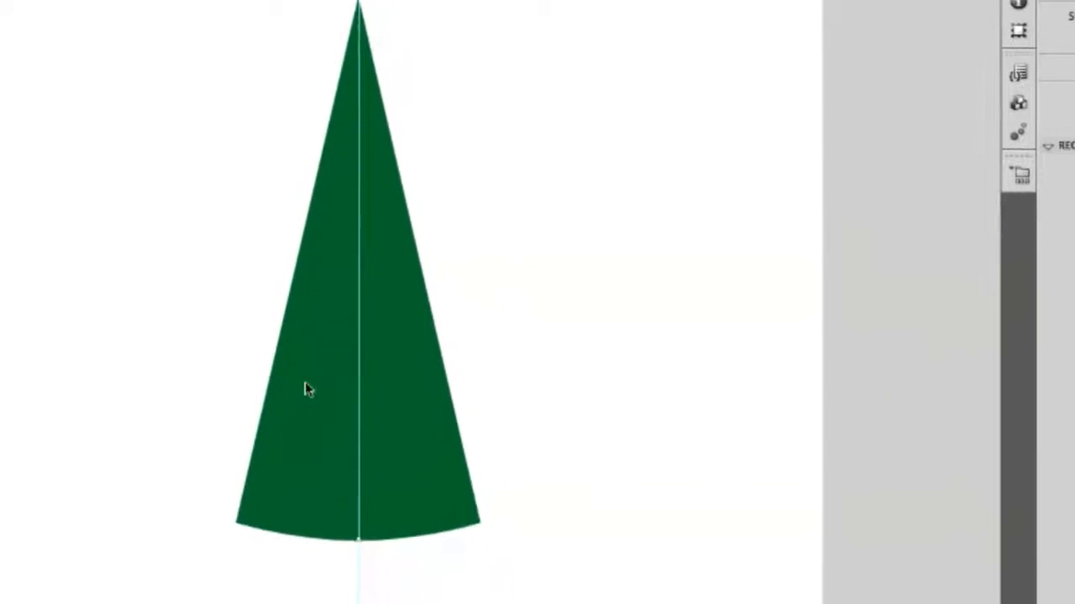
{"action": "key", "text": "super+s"}
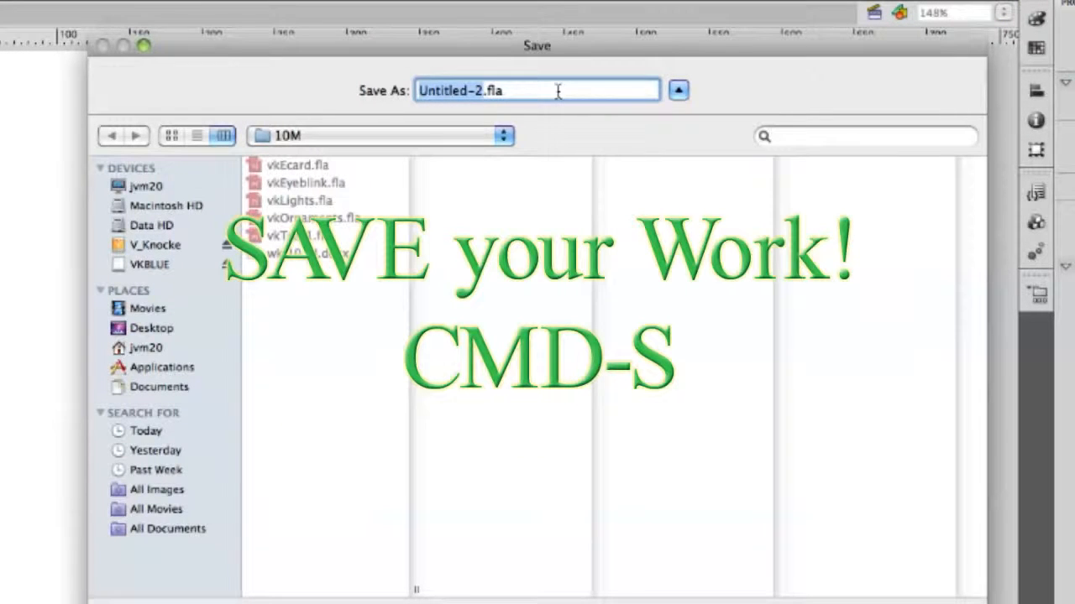
{"action": "type", "text": "vktree"}
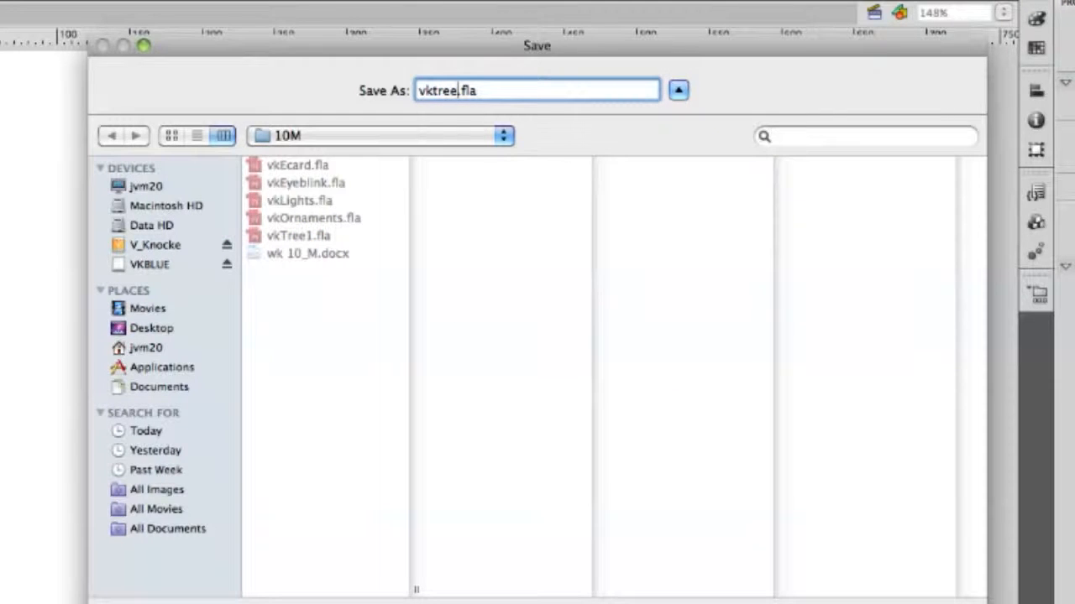
{"action": "key", "text": "Return"}
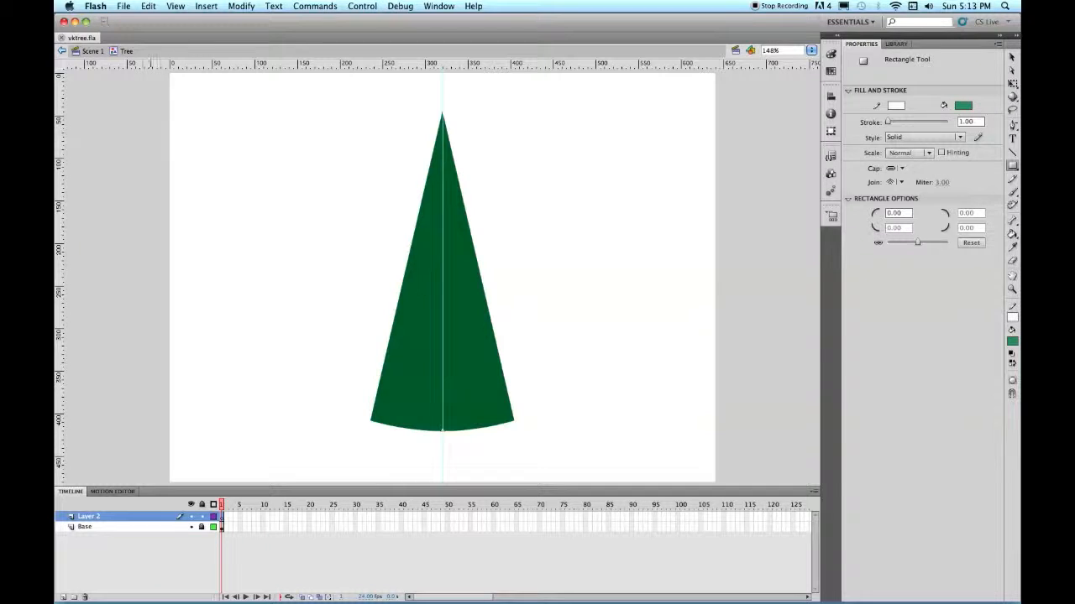
Draw a lighter green rectangle about 65 × 106 px over the lower part of the tree and delete its white outline
{"action": "left_click_drag", "start_coordinate": [468, 392], "coordinate": [470, 395]}
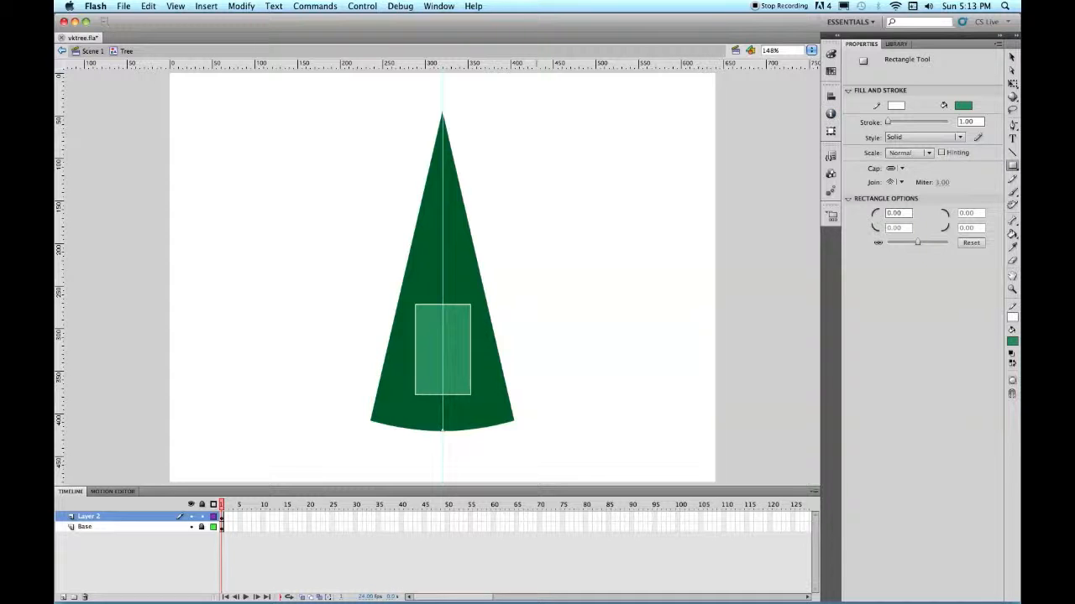
{"action": "left_click", "coordinate": [1012, 57]}
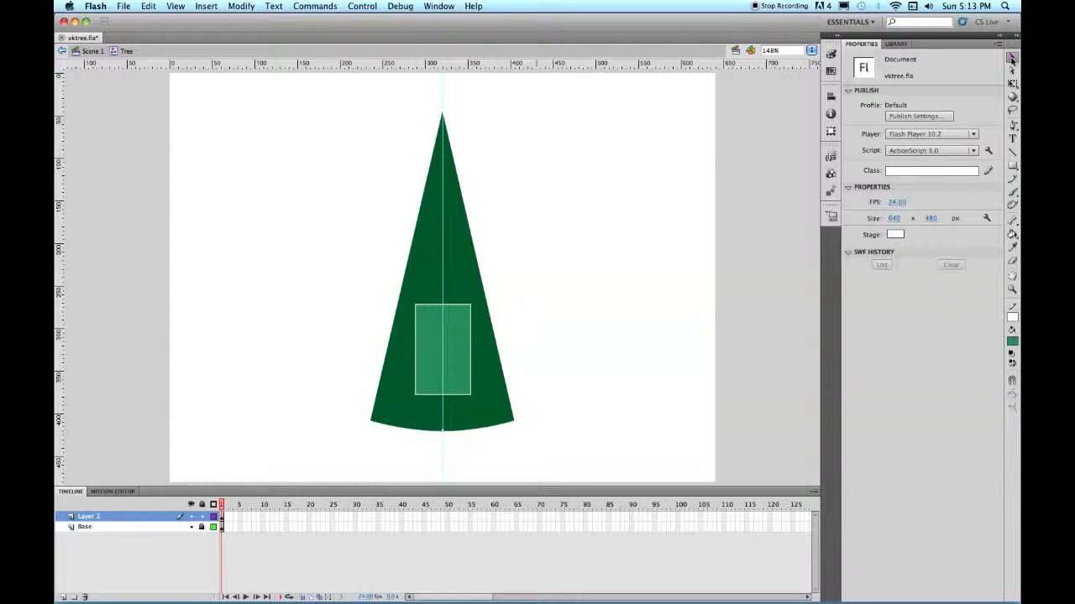
{"action": "left_click", "coordinate": [471, 332]}
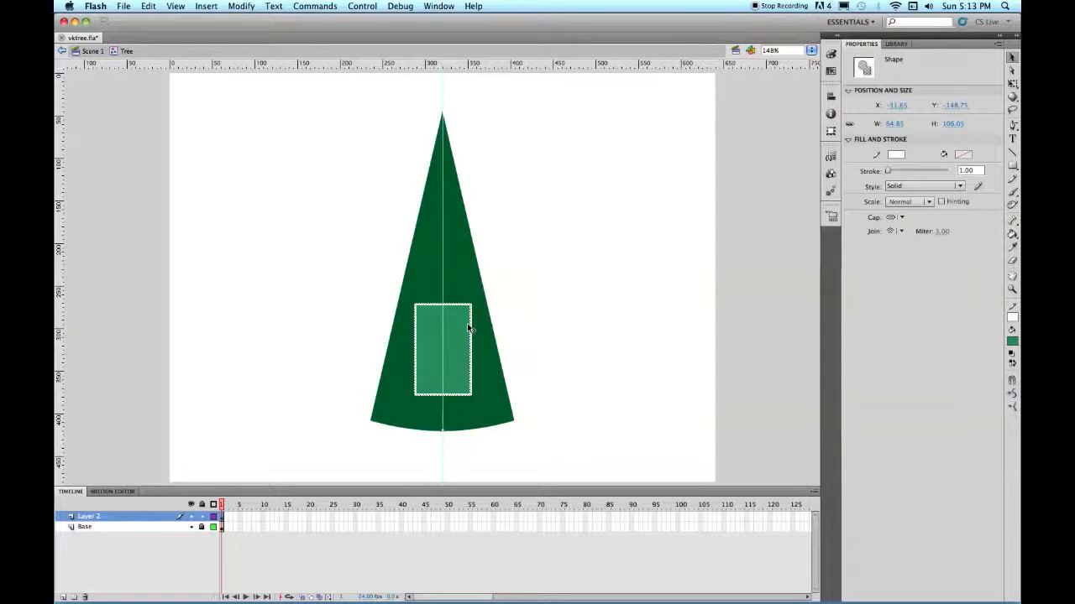
{"action": "key", "text": "Escape"}
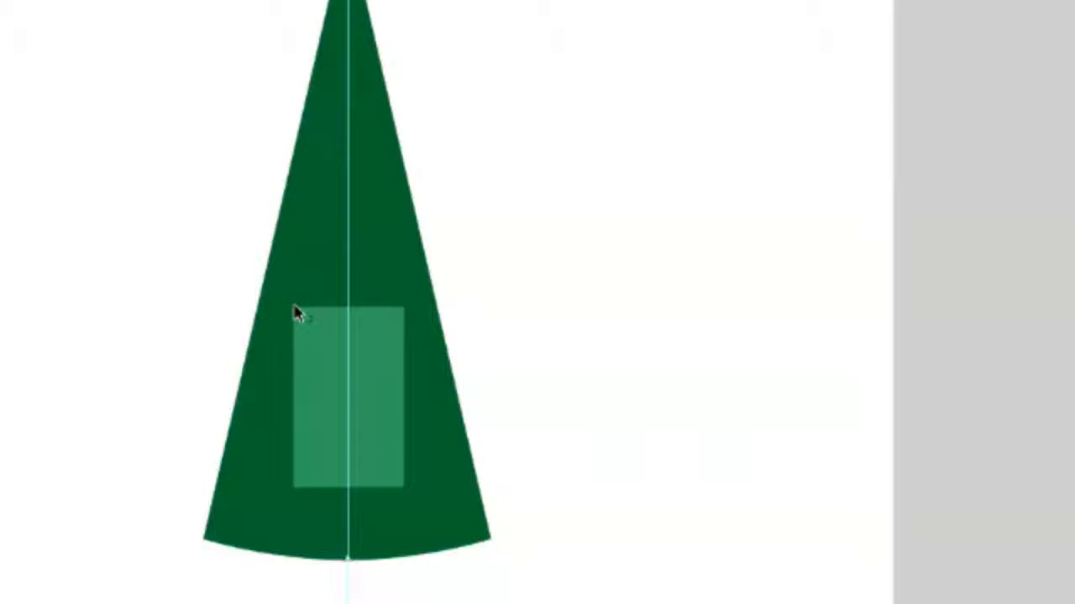
Pull the light green rectangle's upper-left corner down and outward, and move its upper-right corner beside the center guide to form a peak
{"action": "left_click_drag", "start_coordinate": [296, 312], "coordinate": [257, 445]}
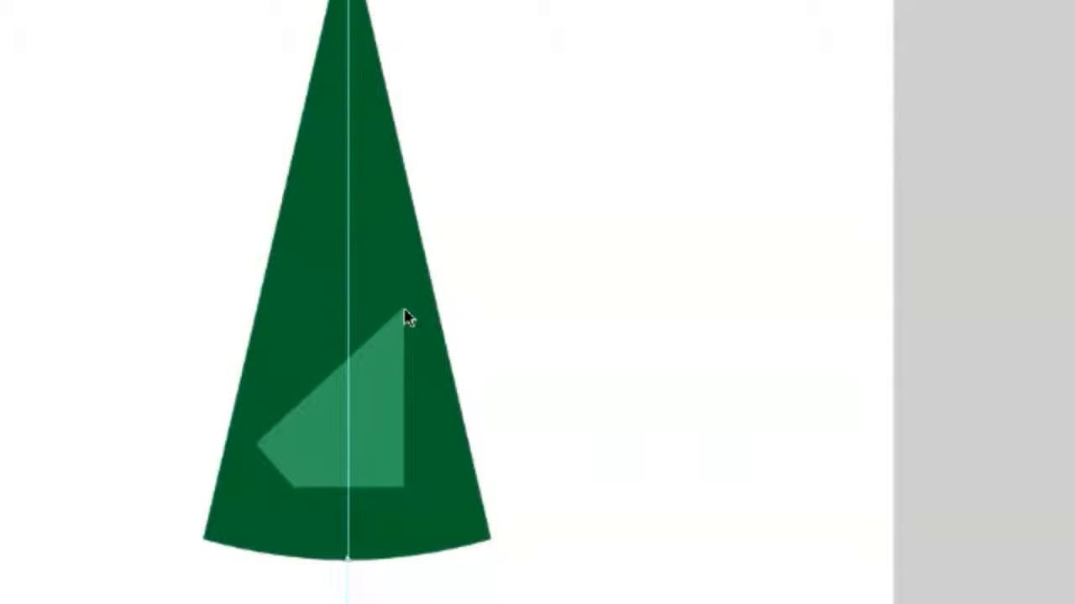
{"action": "left_click_drag", "start_coordinate": [403, 312], "coordinate": [335, 305]}
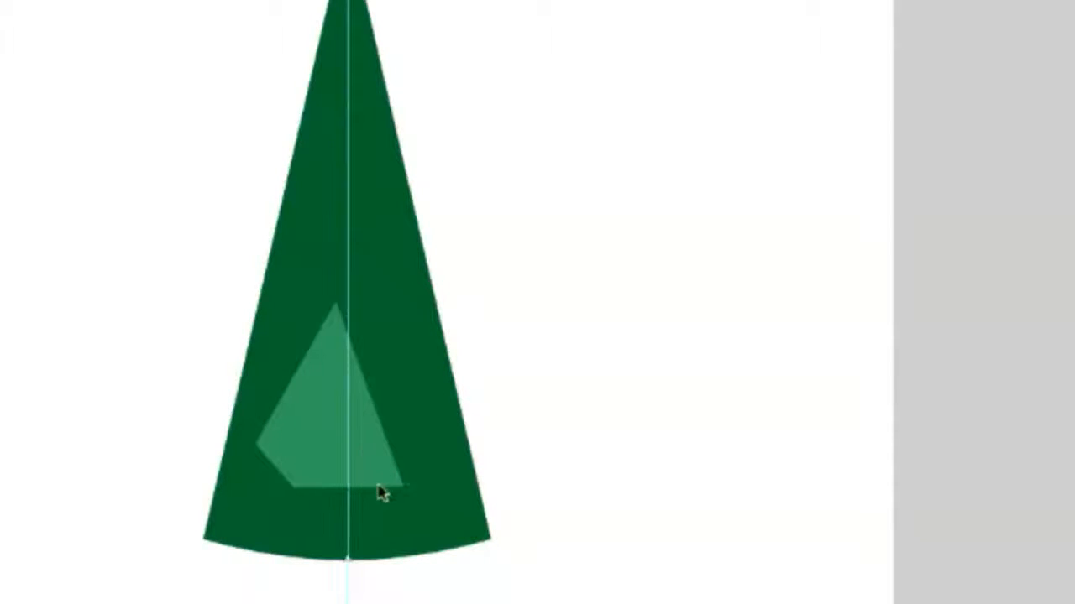
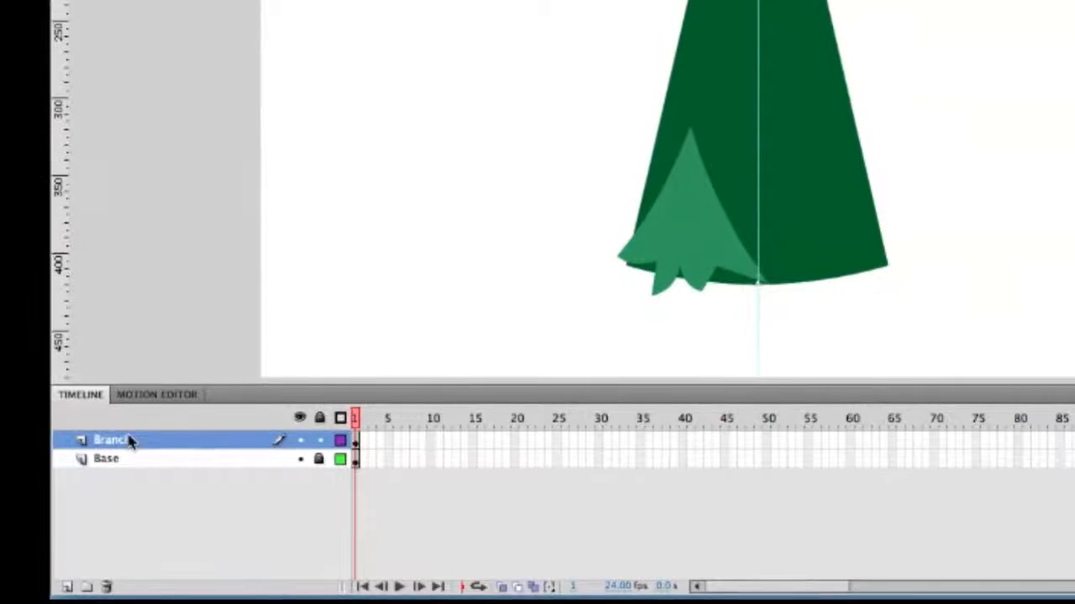
Duplicate the Branch layer seven times and enlarge the timeline to show all the layers
{"action": "mouse_move", "coordinate": [242, 578]}
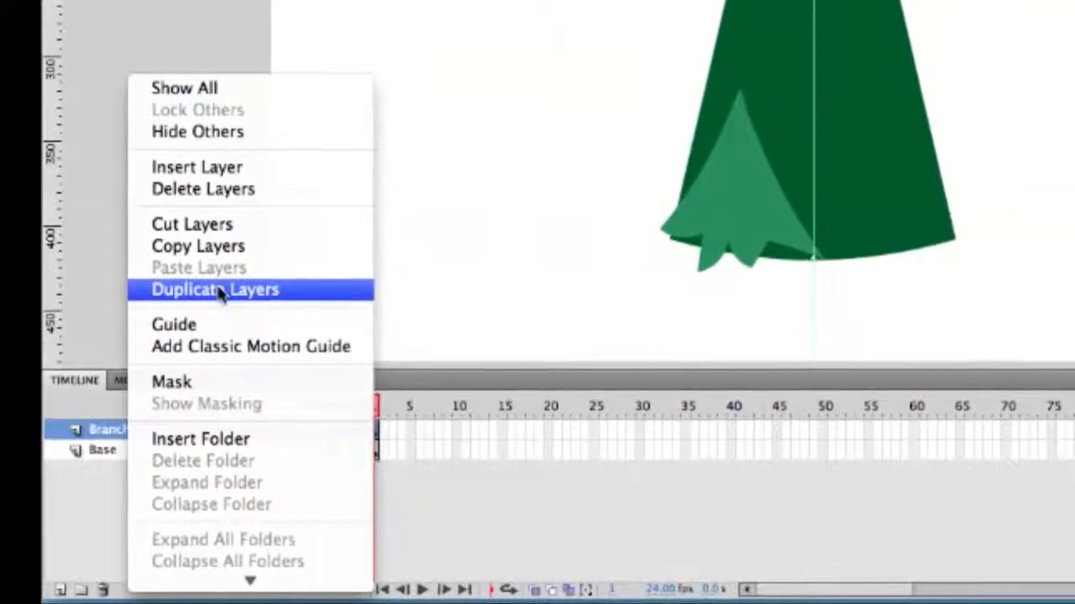
{"action": "left_click", "coordinate": [219, 294]}
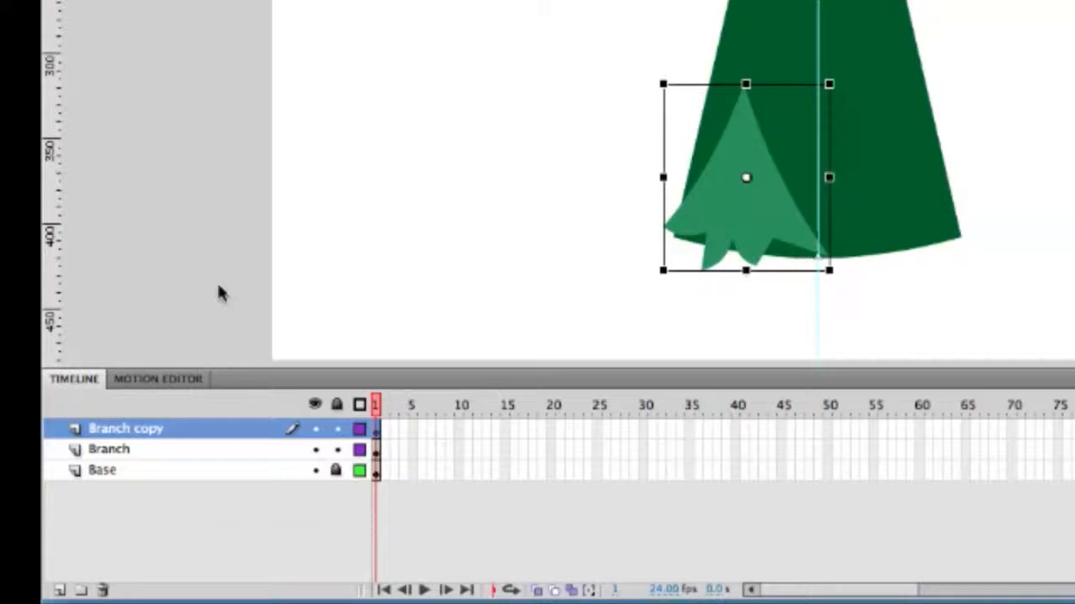
{"action": "right_click", "coordinate": [148, 429]}
{"action": "mouse_move", "coordinate": [270, 584]}
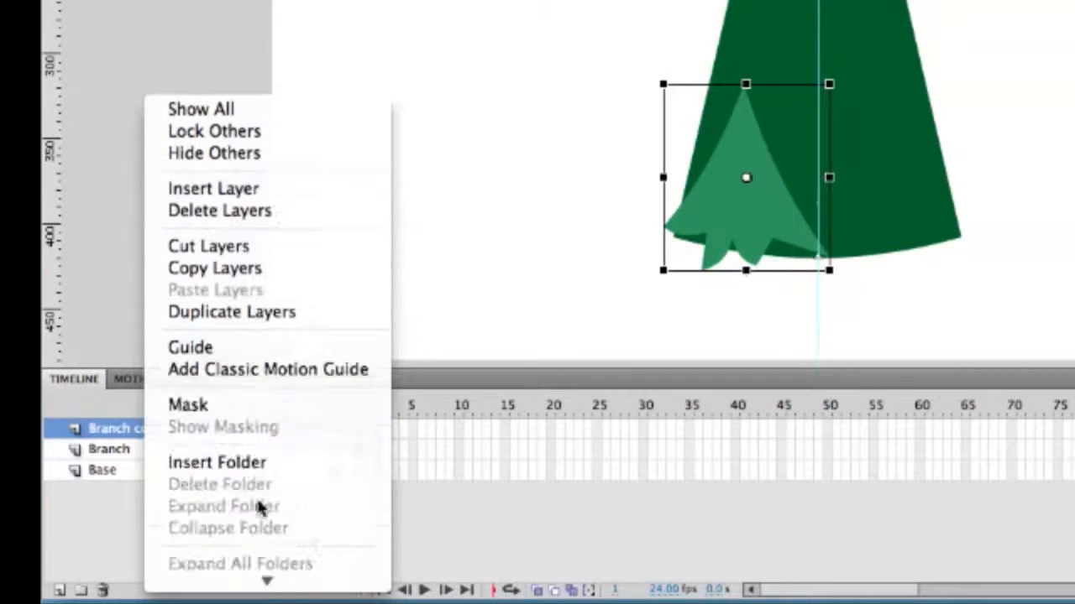
{"action": "left_click", "coordinate": [227, 312]}
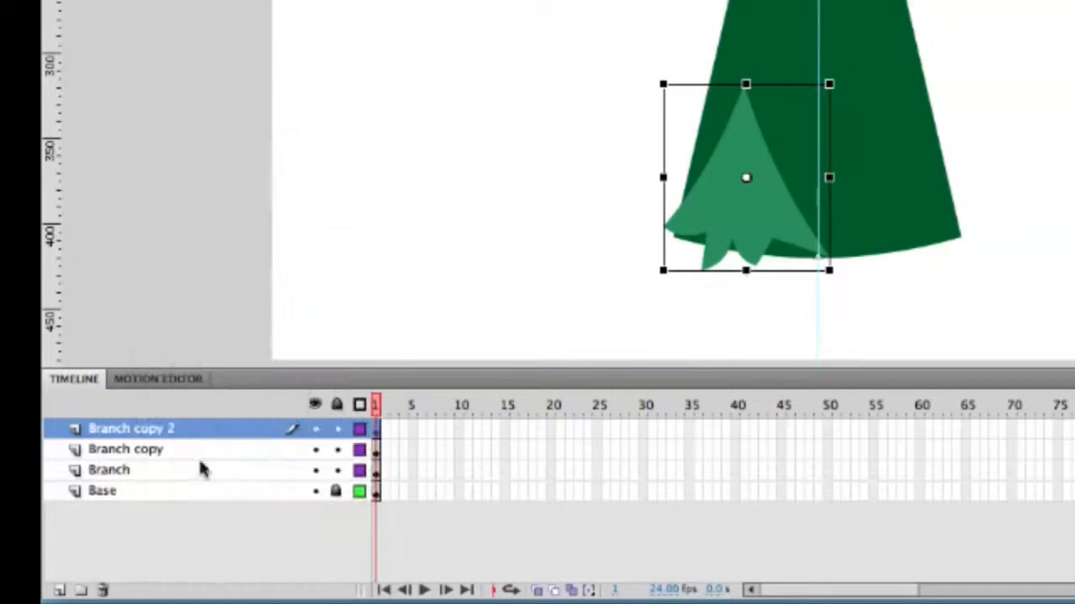
{"action": "right_click", "coordinate": [138, 430]}
{"action": "mouse_move", "coordinate": [263, 580]}
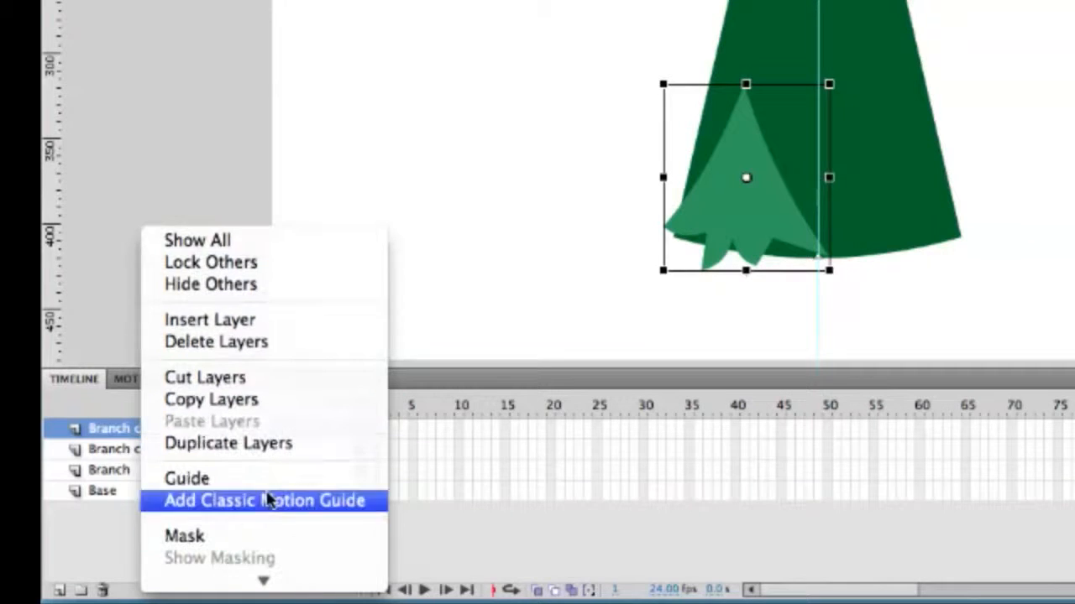
{"action": "left_click", "coordinate": [252, 442]}
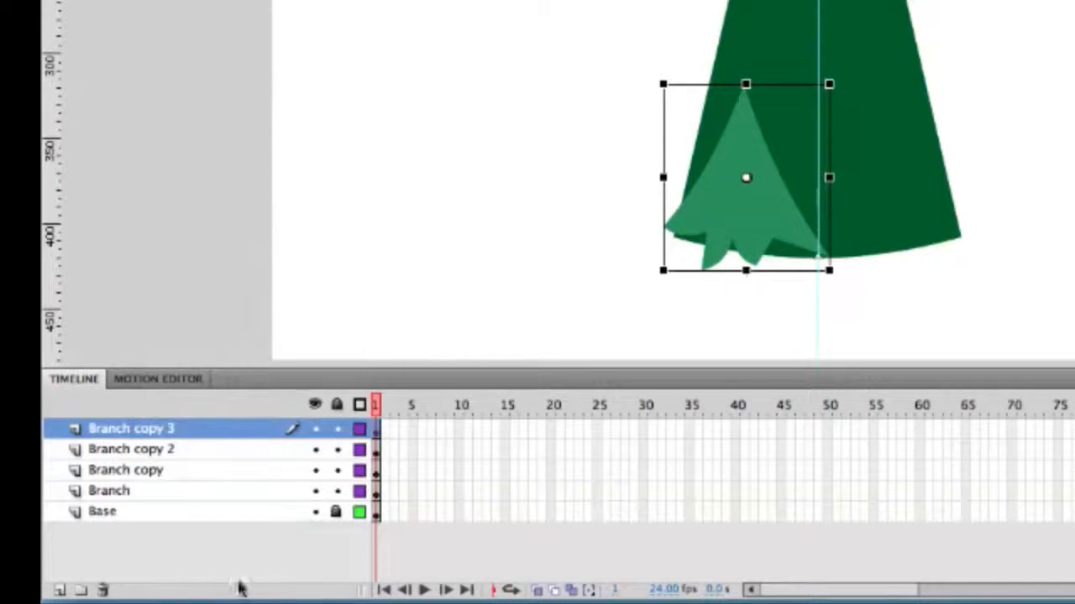
{"action": "right_click", "coordinate": [143, 428]}
{"action": "mouse_move", "coordinate": [248, 592]}
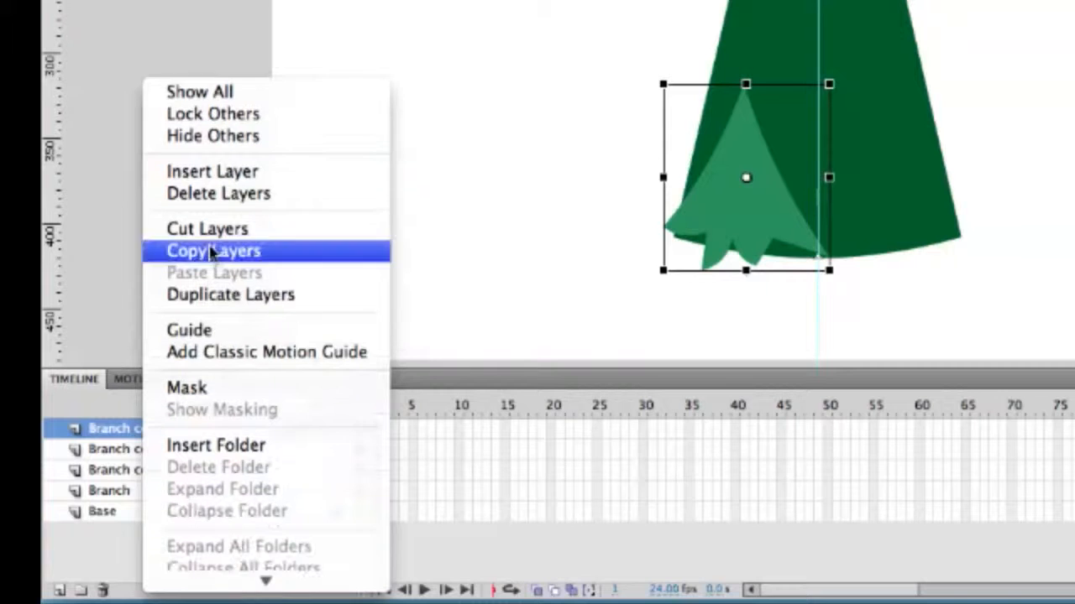
{"action": "left_click", "coordinate": [235, 294]}
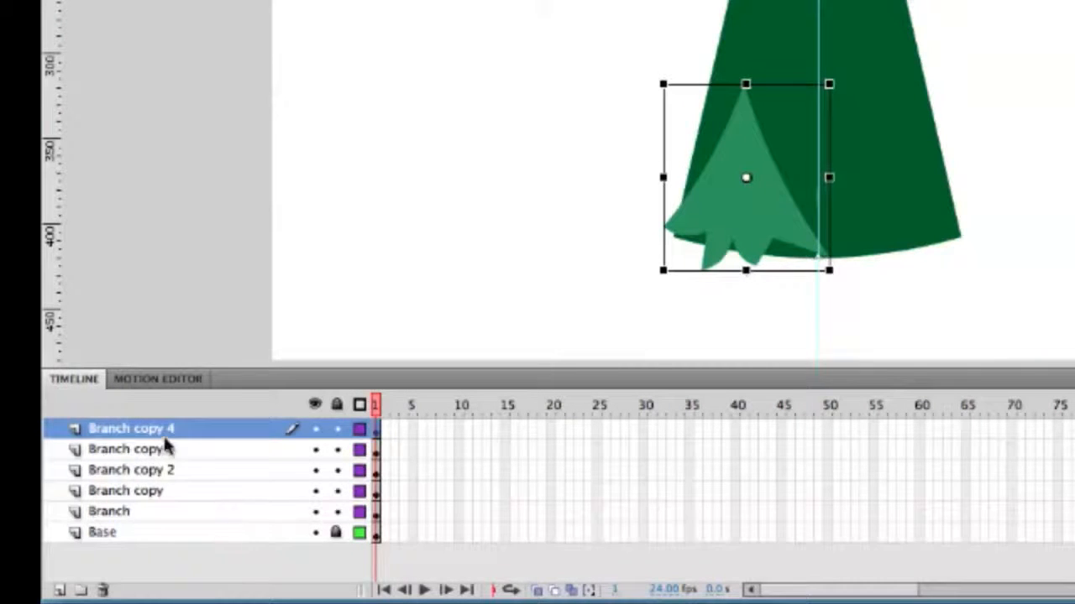
{"action": "right_click", "coordinate": [136, 429]}
{"action": "mouse_move", "coordinate": [212, 577]}
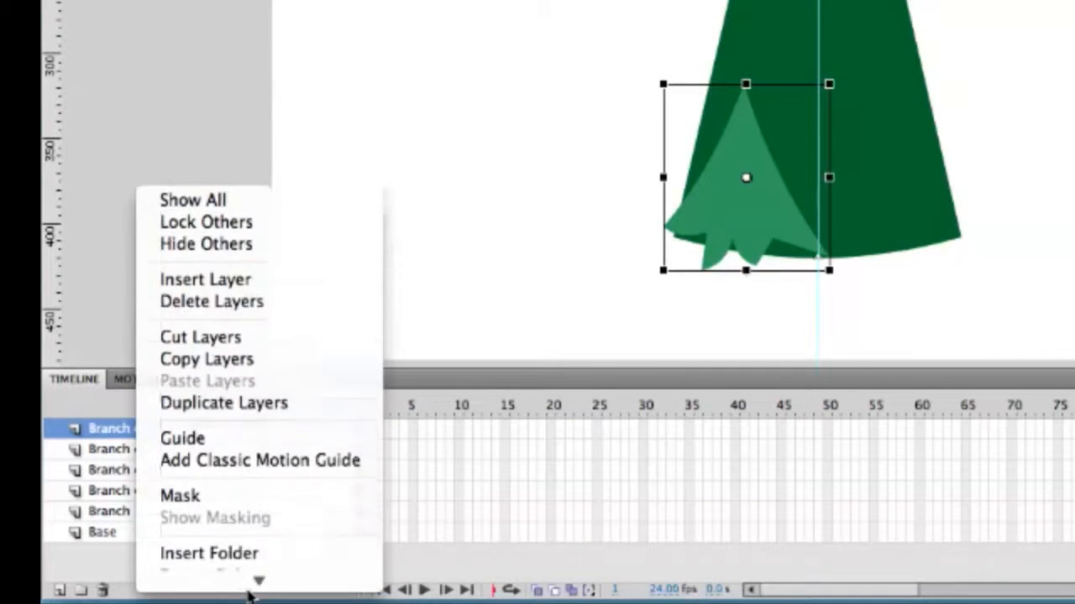
{"action": "left_click", "coordinate": [229, 294]}
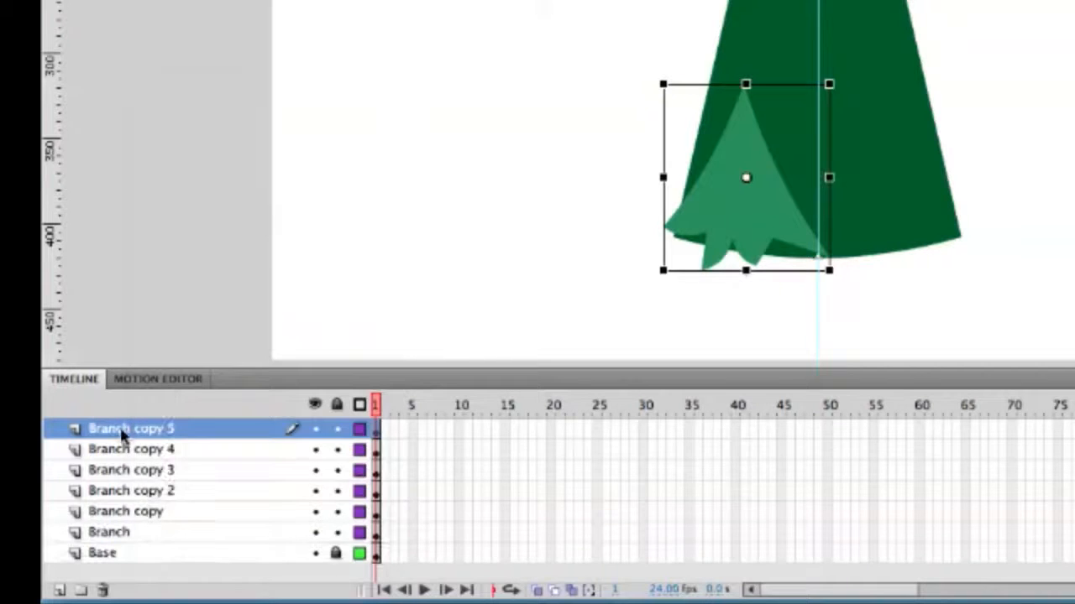
{"action": "right_click", "coordinate": [123, 431]}
{"action": "mouse_move", "coordinate": [204, 588]}
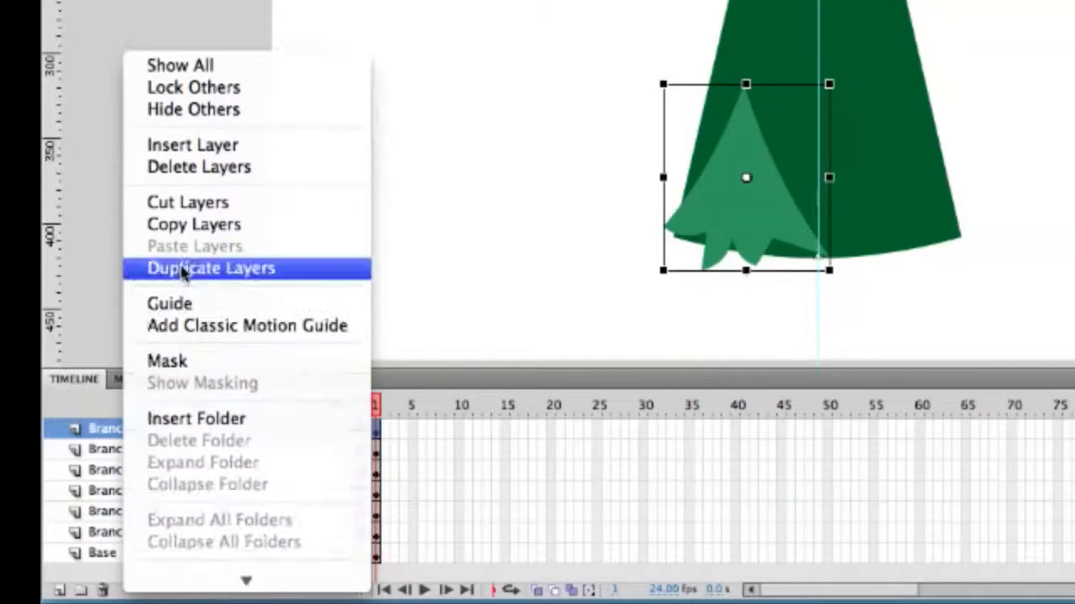
{"action": "left_click", "coordinate": [180, 268]}
{"action": "right_click", "coordinate": [144, 433]}
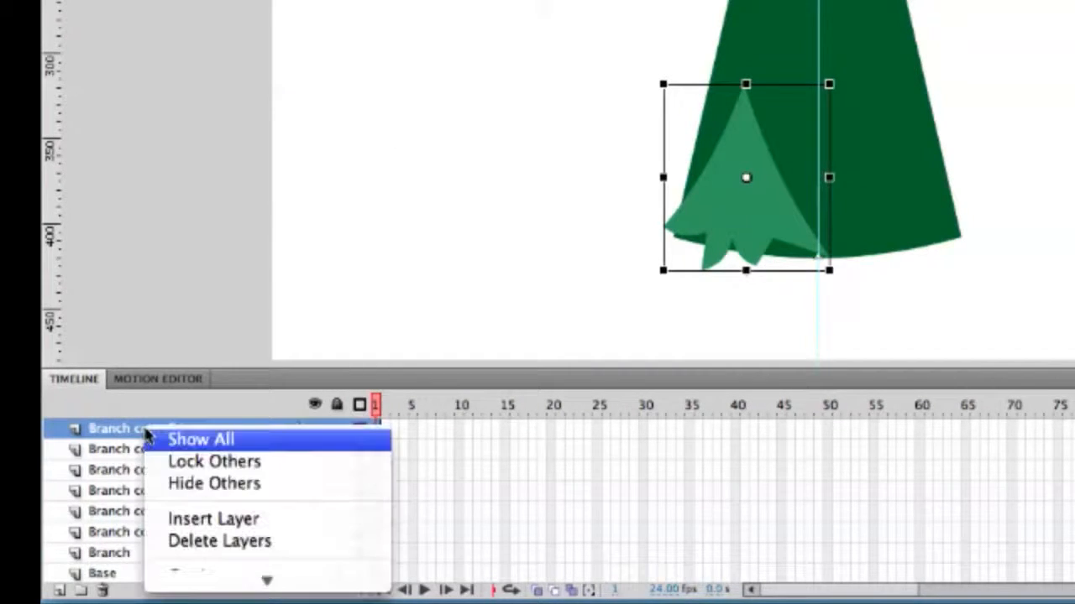
{"action": "mouse_move", "coordinate": [264, 581]}
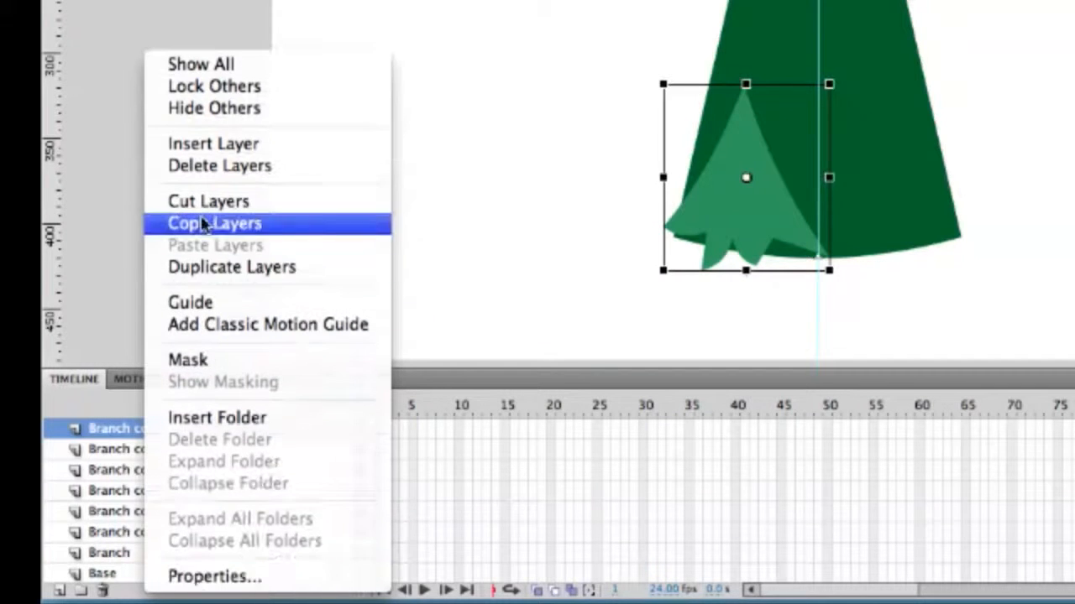
{"action": "left_click", "coordinate": [212, 267]}
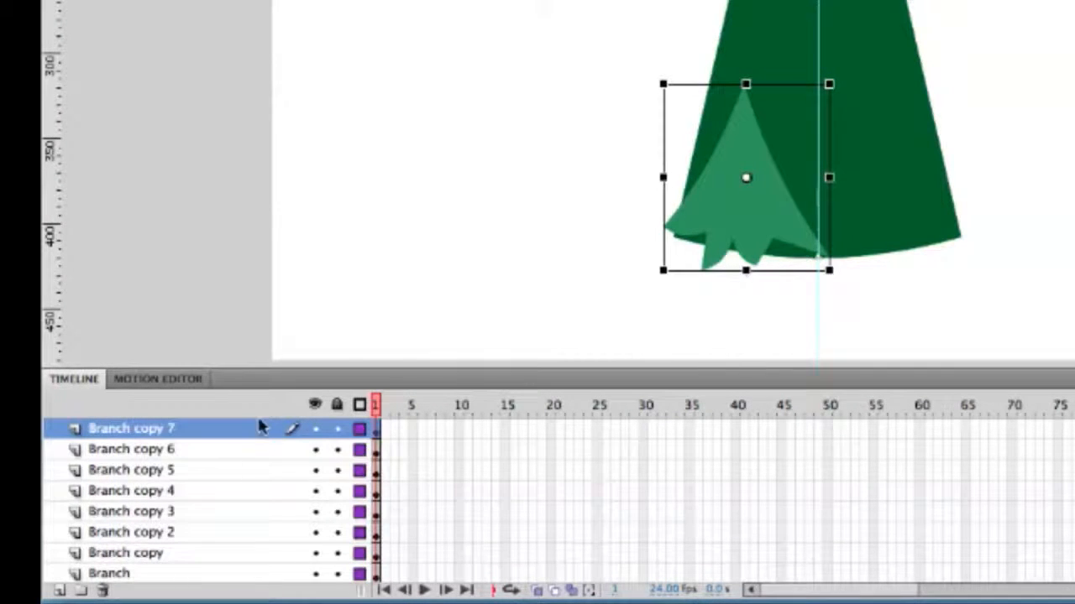
{"action": "left_click_drag", "start_coordinate": [271, 367], "coordinate": [271, 303]}
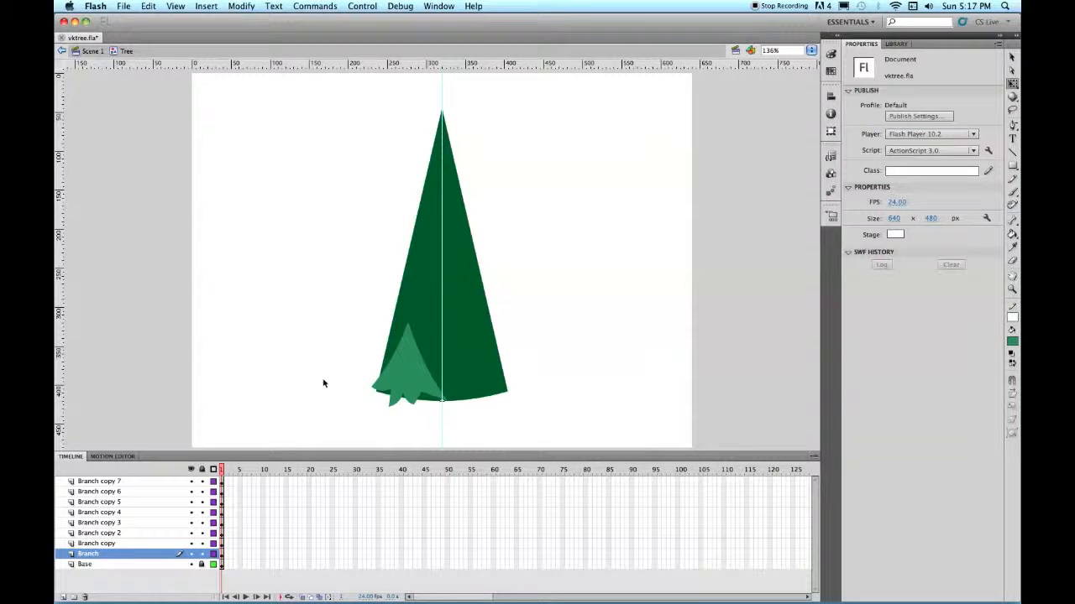
Move the Branch copy 7 branch to the tree's tip and place Branch copy 6 and Branch copy 5 below it, left and right of the guide
{"action": "left_click", "coordinate": [168, 481]}
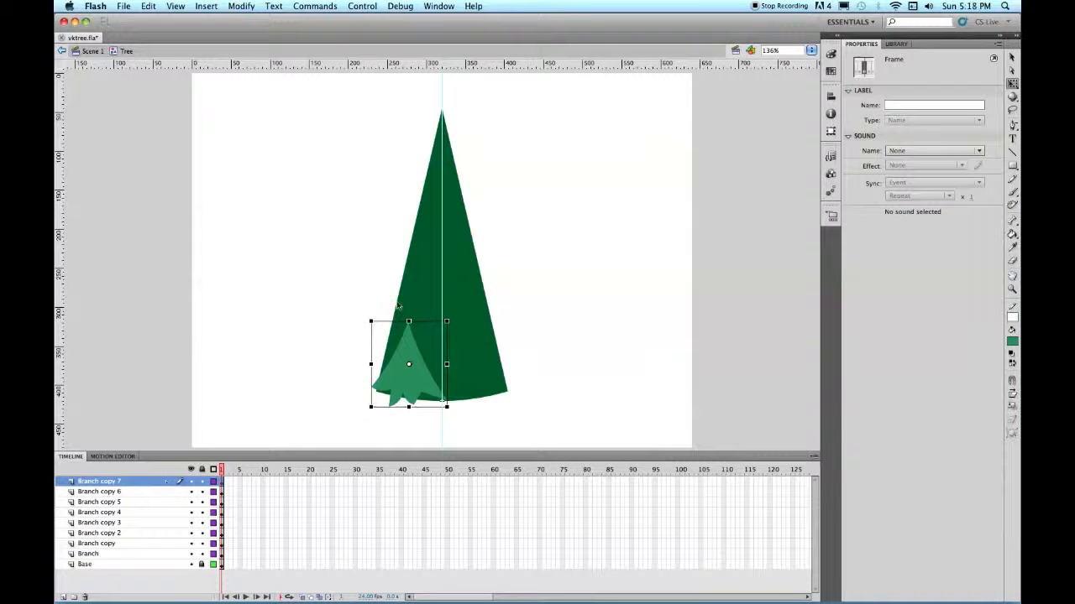
{"action": "left_click_drag", "start_coordinate": [410, 349], "coordinate": [447, 135]}
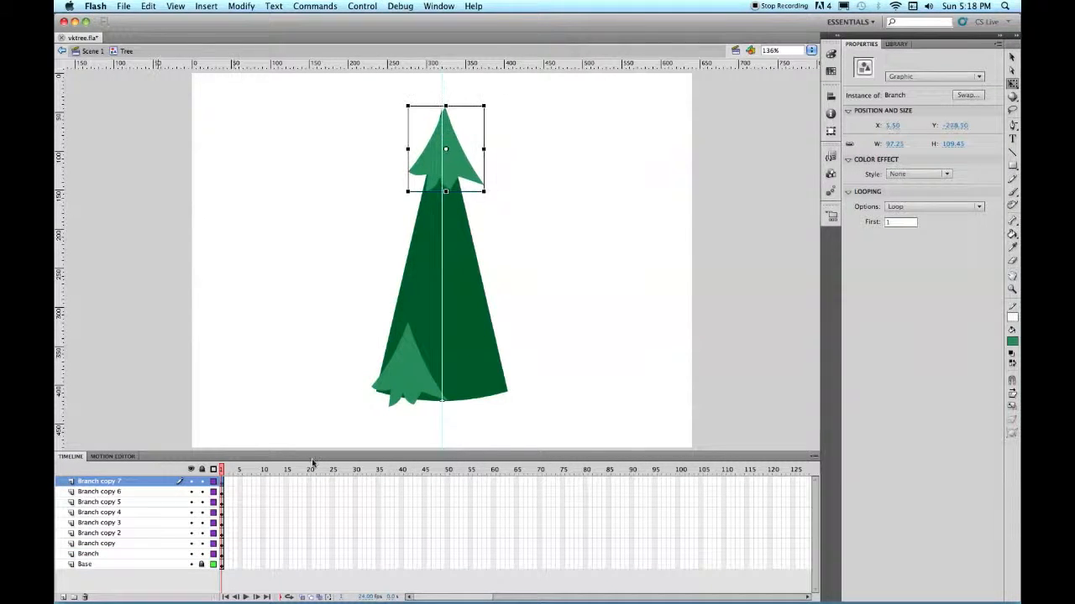
{"action": "left_click", "coordinate": [144, 493]}
{"action": "left_click_drag", "start_coordinate": [417, 384], "coordinate": [420, 239]}
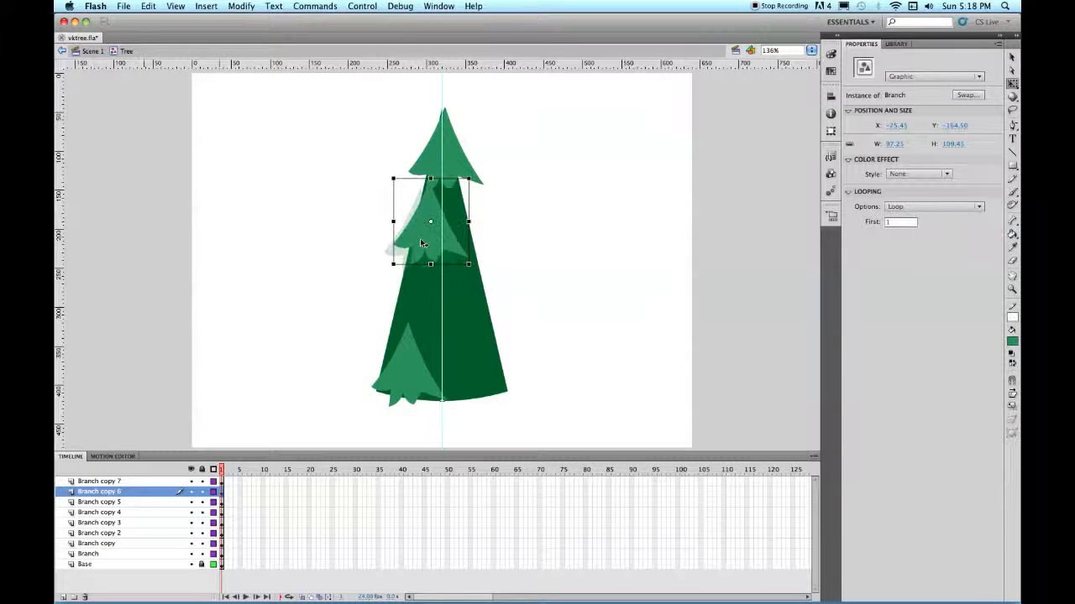
{"action": "left_click", "coordinate": [126, 503]}
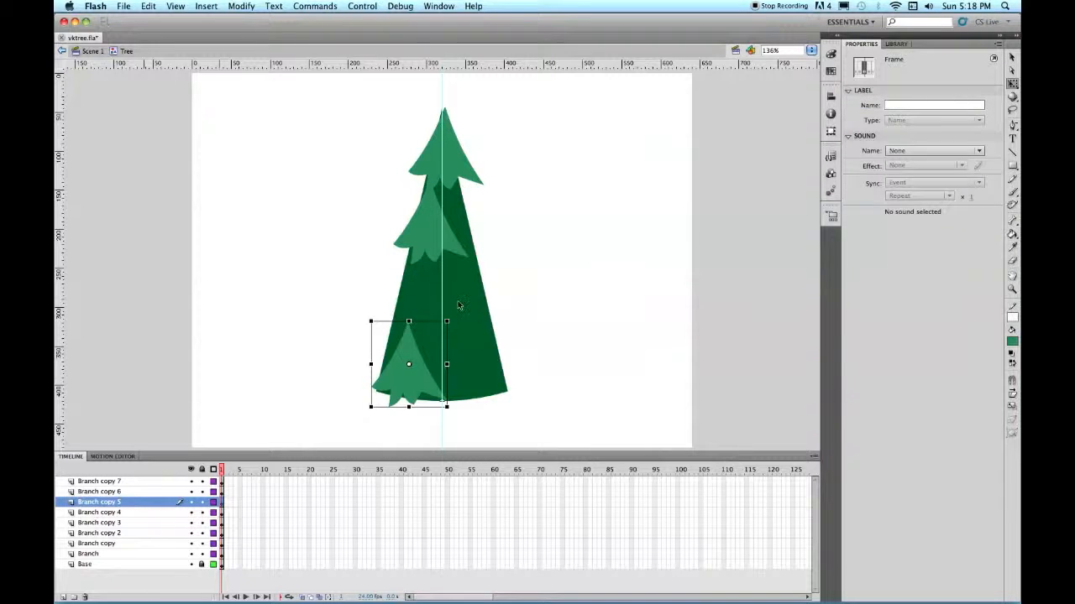
{"action": "left_click_drag", "start_coordinate": [406, 355], "coordinate": [457, 220]}
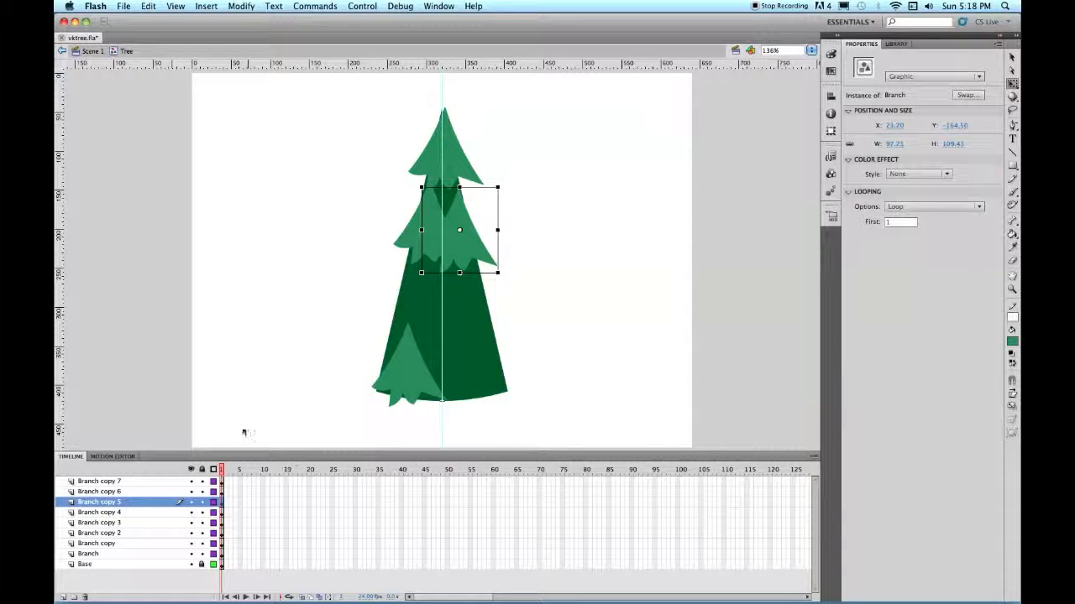
Place the Branch copy 4 and Branch copy 3 branches as the next tier down, left and right of the center guide
{"action": "left_click", "coordinate": [167, 512]}
{"action": "left_click_drag", "start_coordinate": [408, 356], "coordinate": [426, 272]}
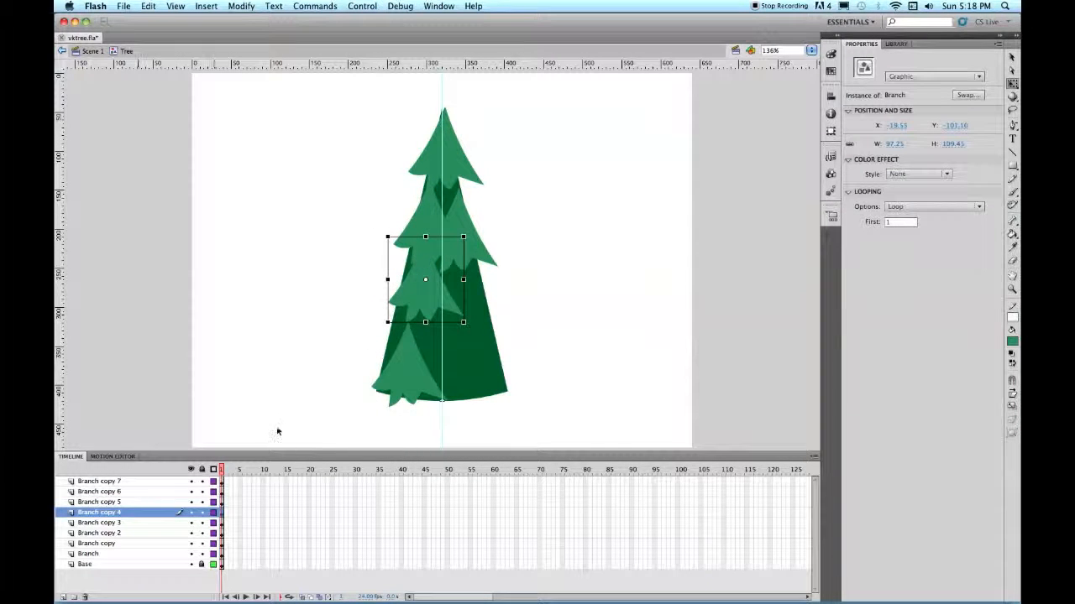
{"action": "left_click", "coordinate": [161, 524]}
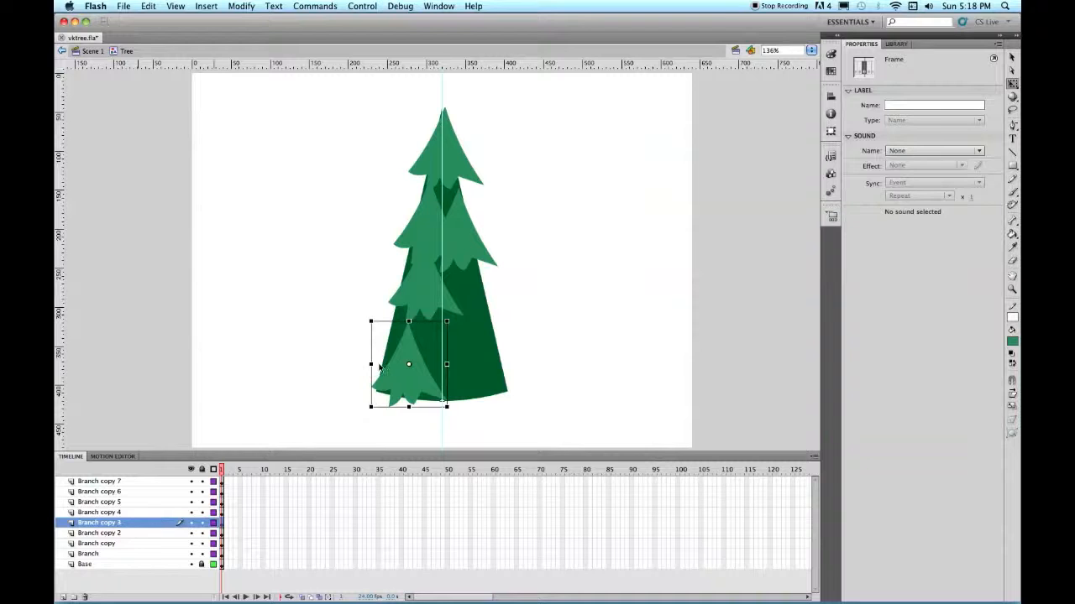
{"action": "left_click_drag", "start_coordinate": [392, 367], "coordinate": [451, 289]}
Place Branch copy 2 and Branch copy at the tree's lower left and lower right, and center the Branch instance along the bottom edge
{"action": "left_click", "coordinate": [156, 534]}
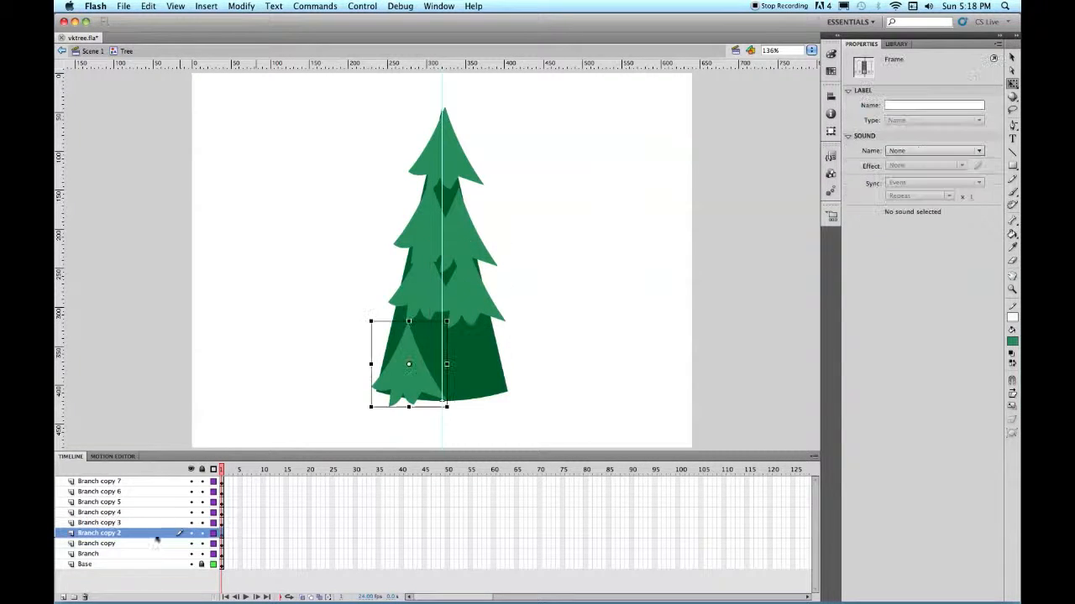
{"action": "left_click_drag", "start_coordinate": [410, 377], "coordinate": [415, 347]}
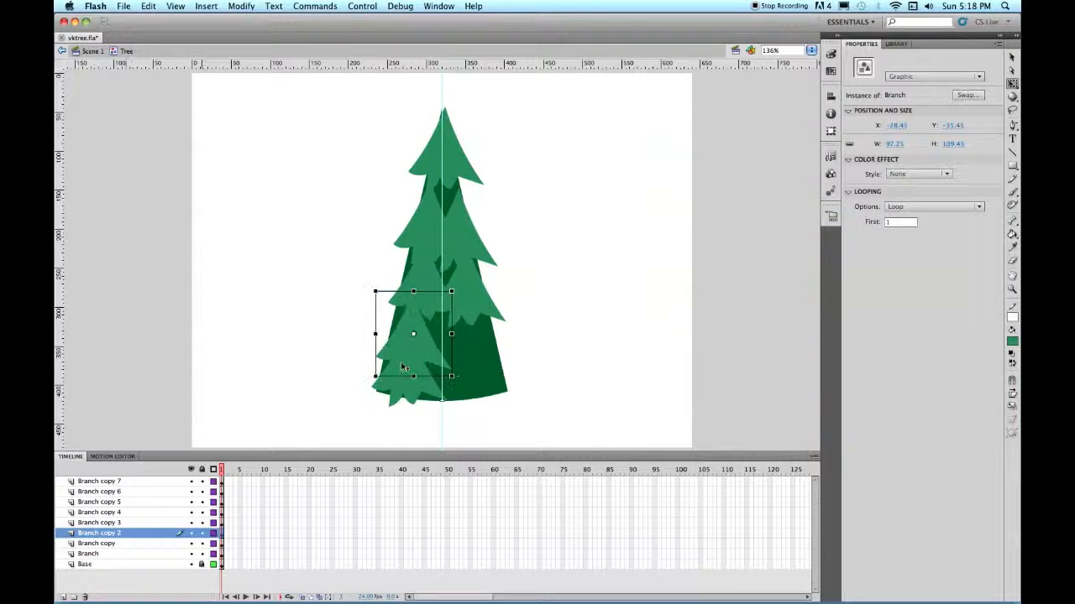
{"action": "left_click", "coordinate": [144, 544]}
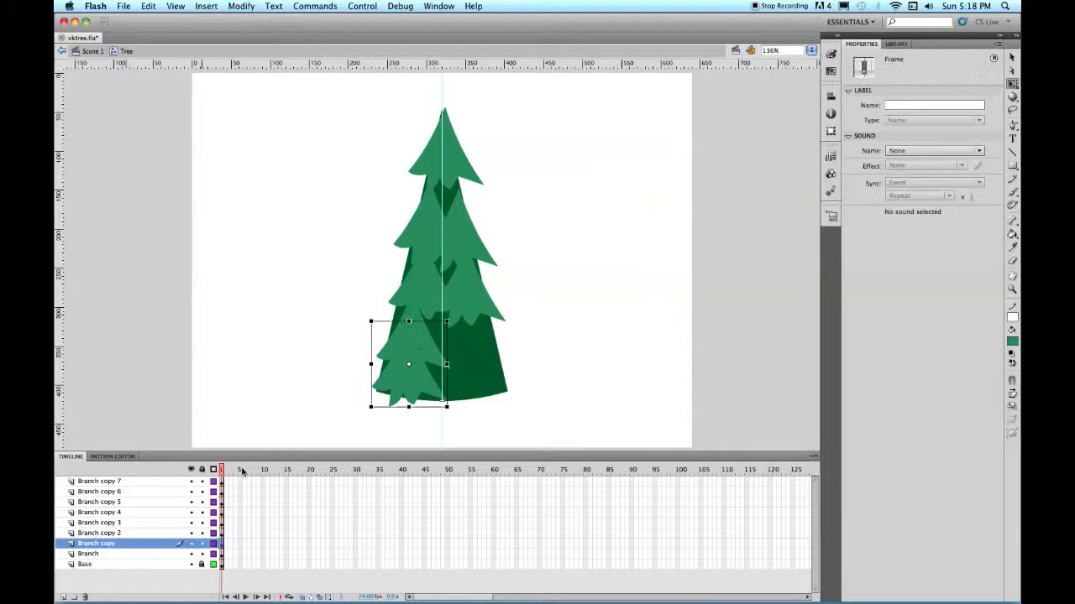
{"action": "left_click_drag", "start_coordinate": [403, 386], "coordinate": [470, 349]}
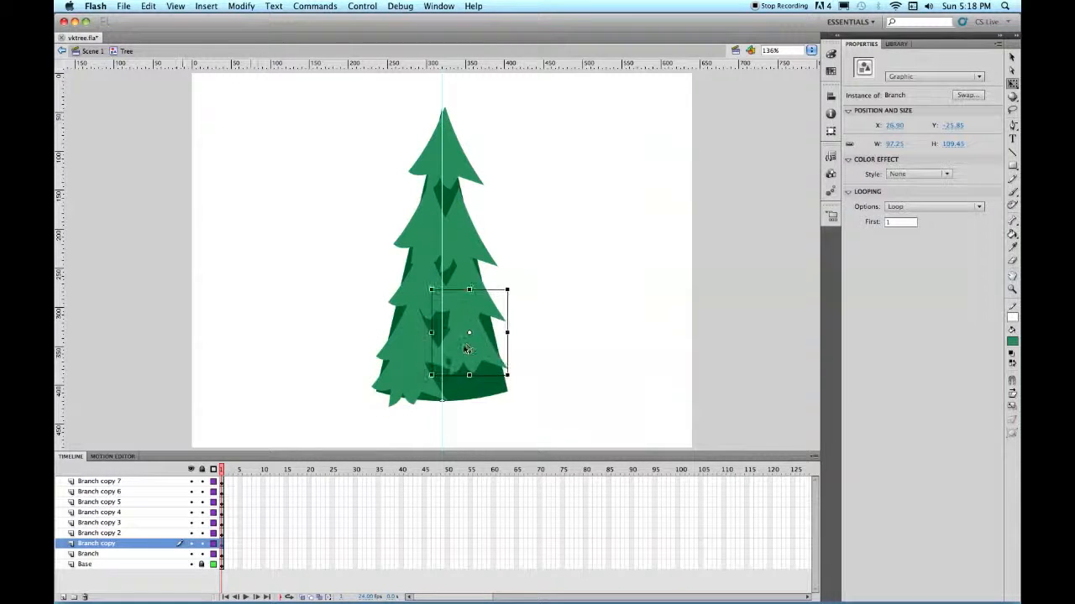
{"action": "left_click", "coordinate": [142, 555]}
{"action": "left_click_drag", "start_coordinate": [404, 384], "coordinate": [439, 386]}
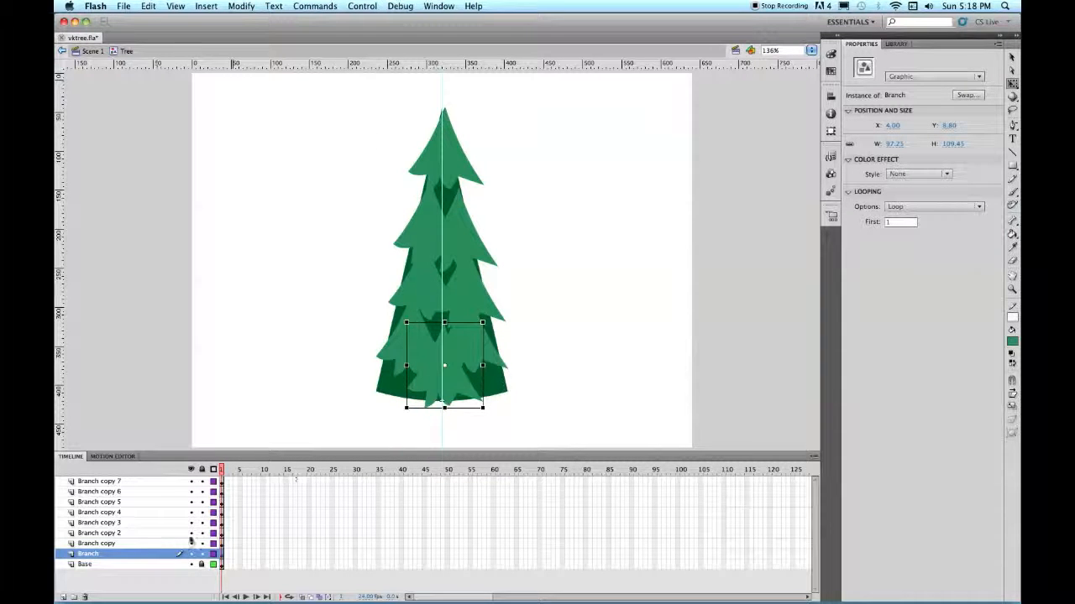
Lock all seven Branch copy layers and select the bottom branch on the Branch layer with the Free Transform tool
{"action": "left_click_drag", "start_coordinate": [201, 481], "coordinate": [202, 546]}
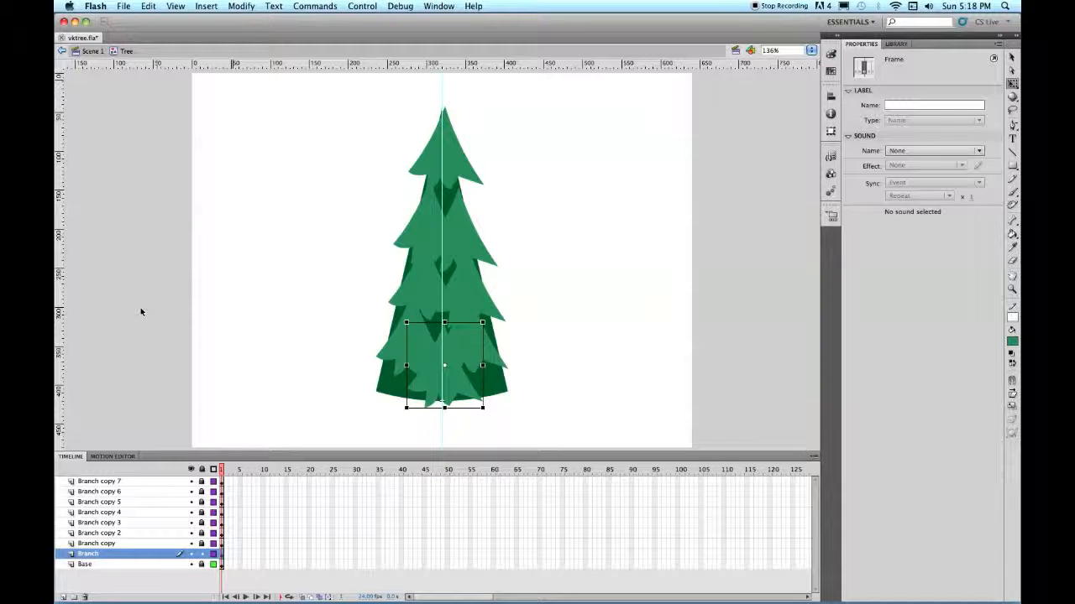
{"action": "left_click", "coordinate": [1012, 83]}
{"action": "left_click", "coordinate": [955, 85]}
{"action": "left_click", "coordinate": [448, 386]}
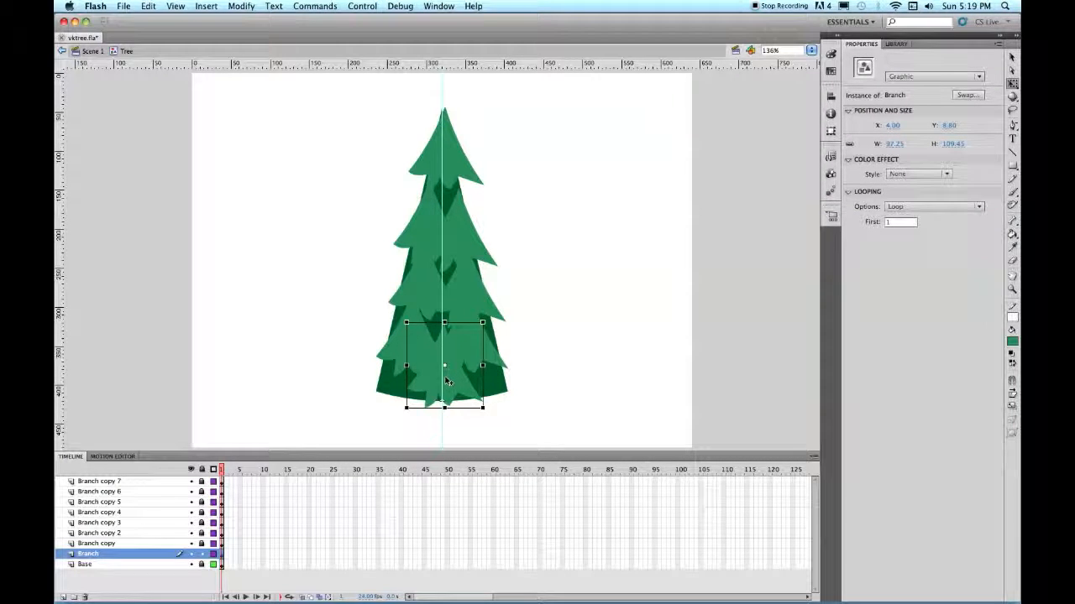
Stretch the bottom branch to about 171 × 166 px and center it on the guide so it overlaps the base's lower edge
{"action": "left_click_drag", "start_coordinate": [444, 322], "coordinate": [444, 278]}
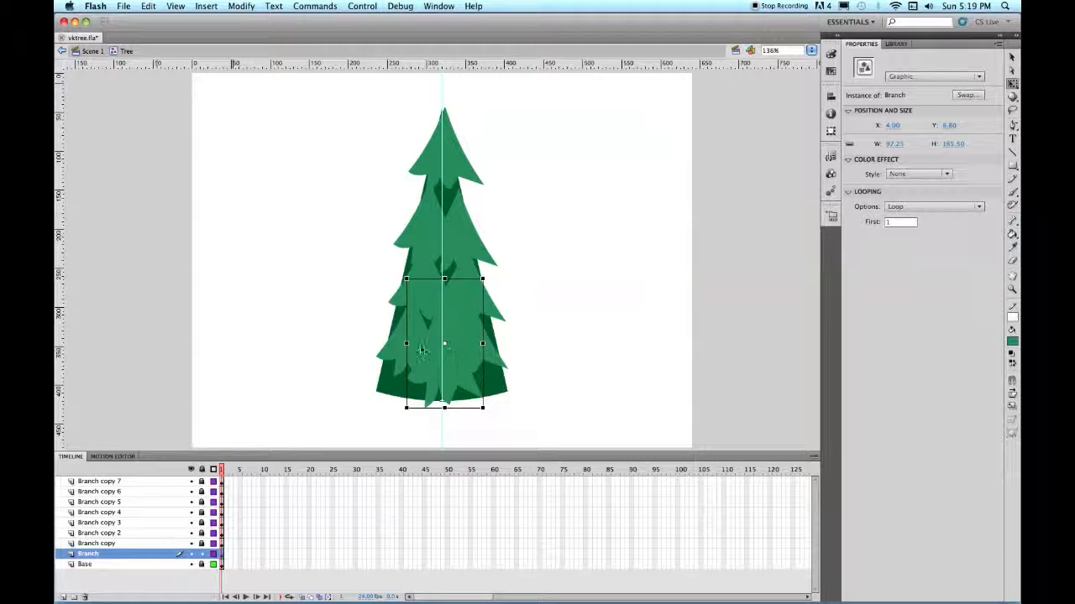
{"action": "left_click_drag", "start_coordinate": [406, 344], "coordinate": [378, 344]}
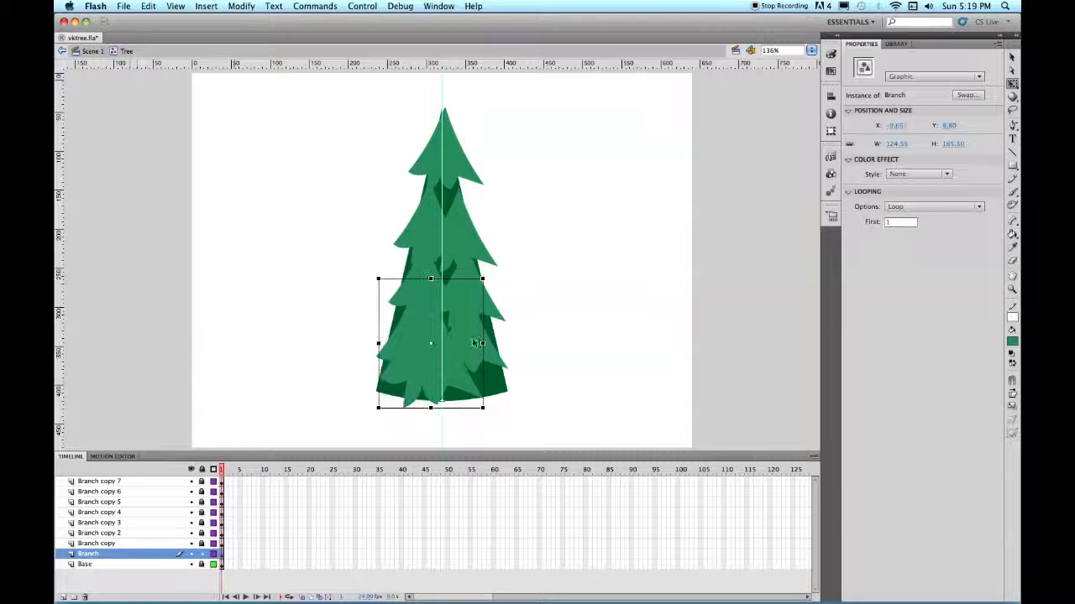
{"action": "left_click_drag", "start_coordinate": [482, 343], "coordinate": [511, 343]}
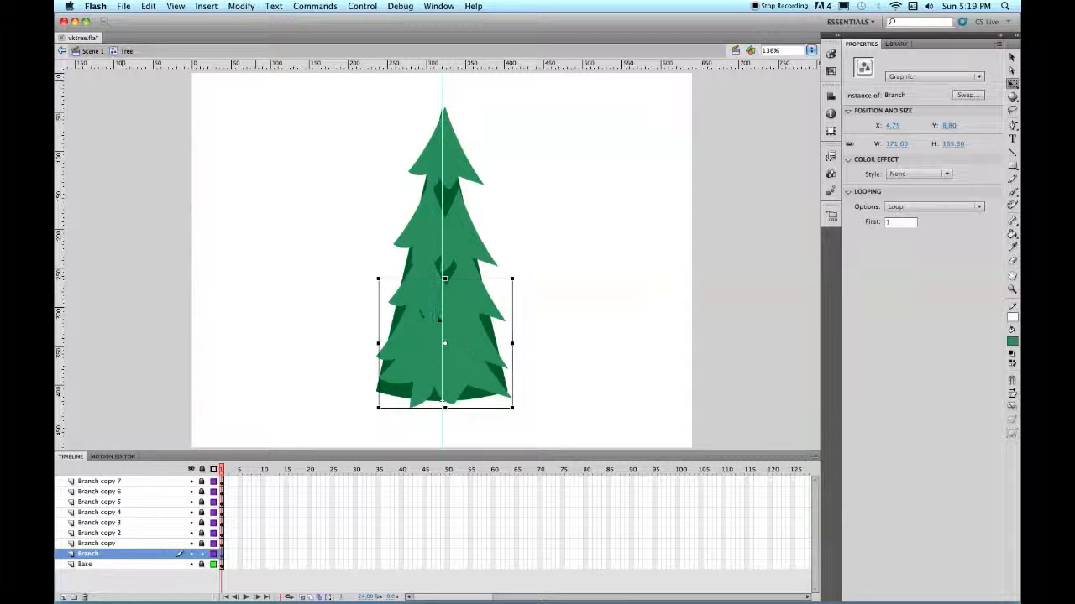
{"action": "left_click_drag", "start_coordinate": [432, 326], "coordinate": [429, 325]}
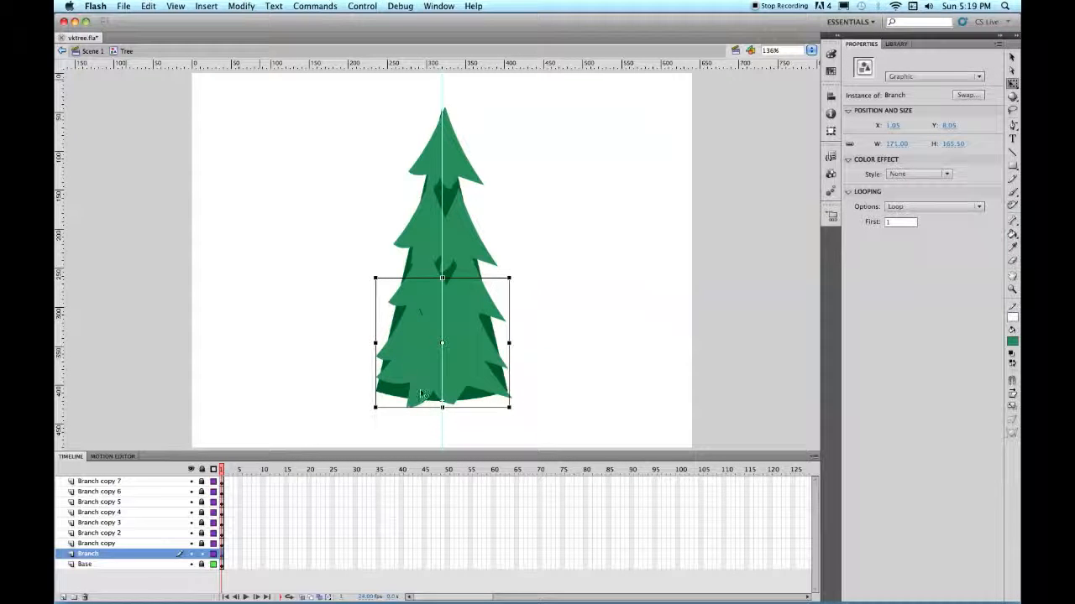
{"action": "left_click_drag", "start_coordinate": [427, 339], "coordinate": [422, 353]}
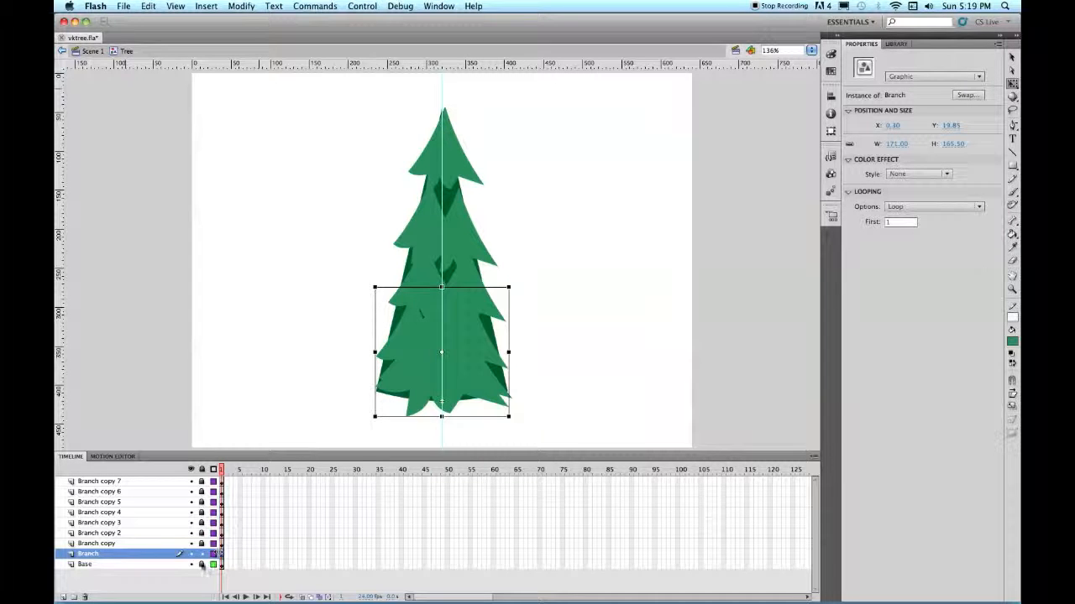
Lock and hide the Branch layer, and unlock the Branch copy layer for editing
{"action": "left_click", "coordinate": [202, 554]}
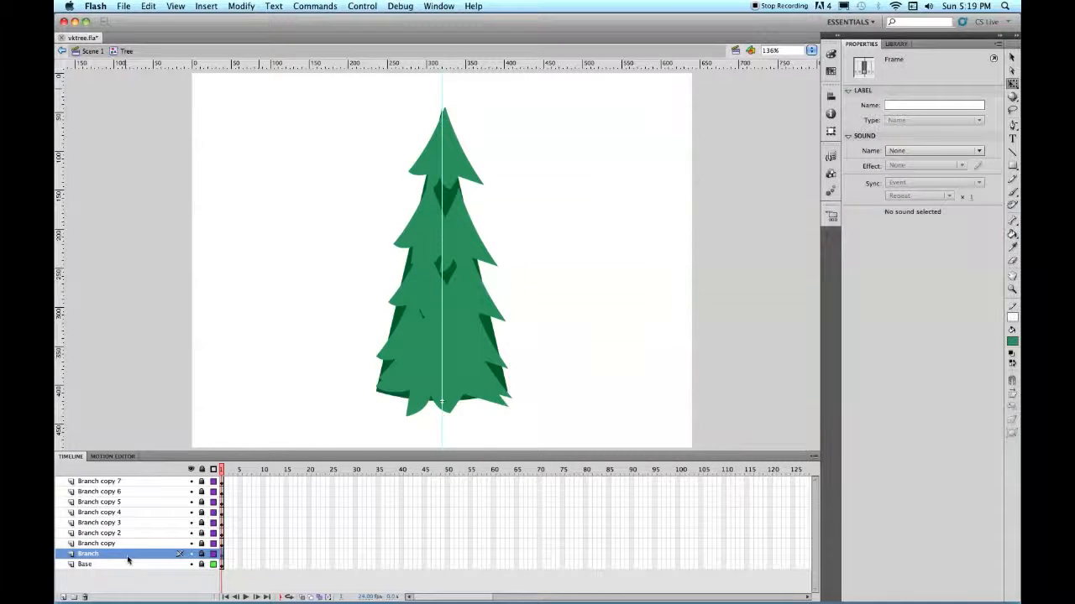
{"action": "left_click", "coordinate": [192, 554]}
{"action": "left_click", "coordinate": [176, 545]}
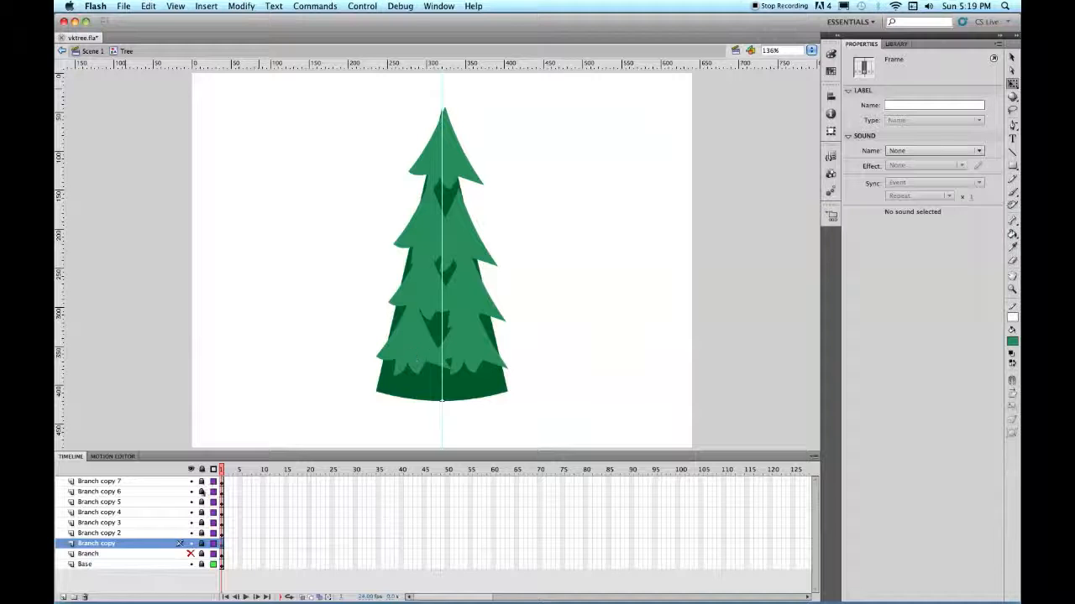
{"action": "left_click", "coordinate": [202, 544]}
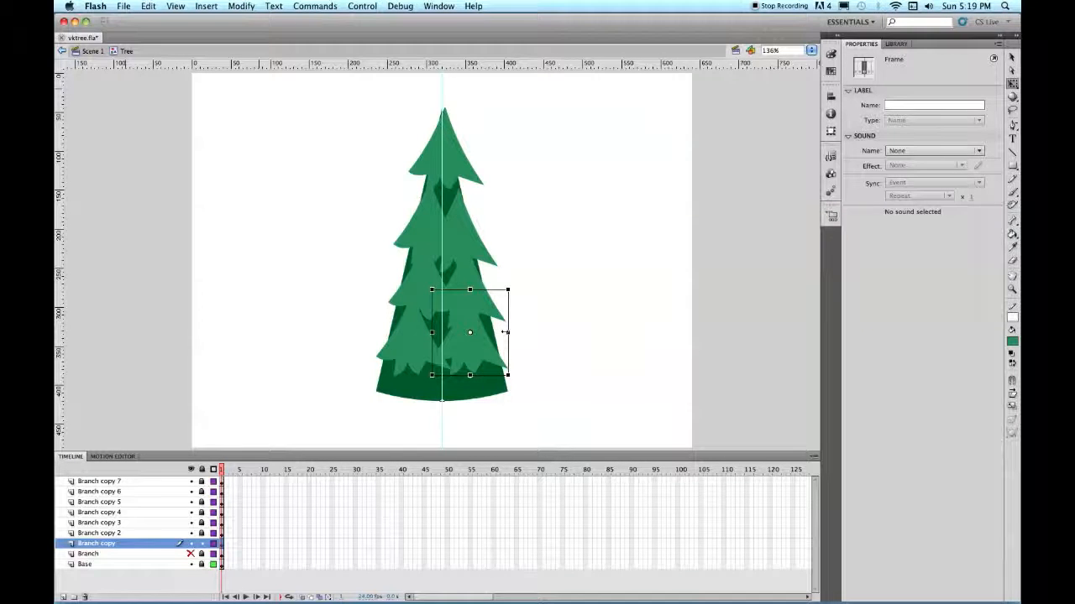
Widen and skew the lower-right branch outward to about 159 × 109 px, and lock and hide the Branch copy layer
{"action": "left_click_drag", "start_coordinate": [504, 332], "coordinate": [528, 332]}
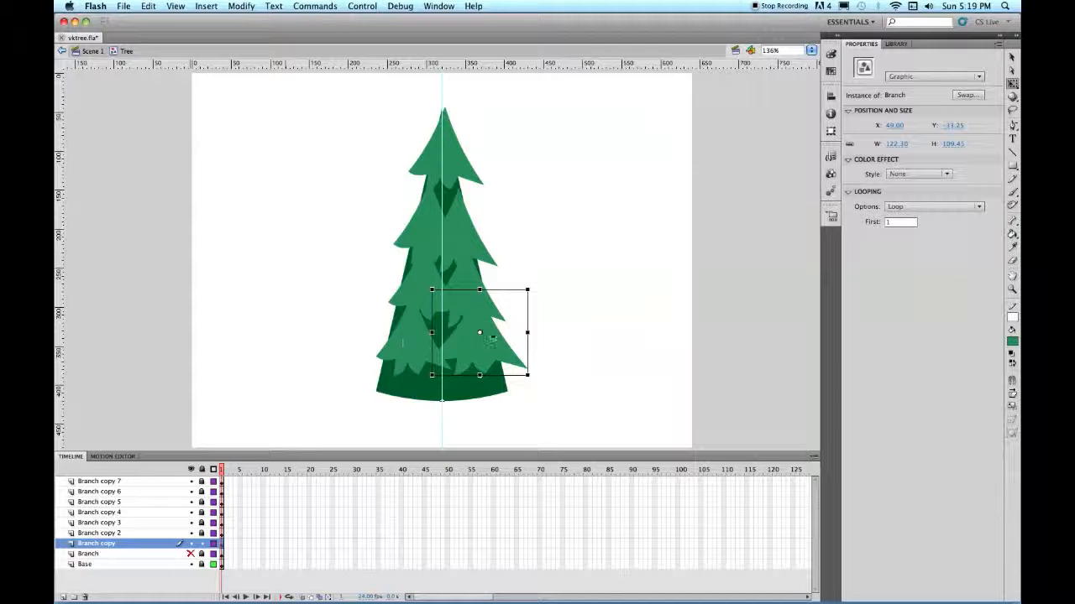
{"action": "mouse_move", "coordinate": [469, 288]}
{"action": "left_mouse_down"}
{"action": "mouse_move", "coordinate": [458, 297]}
{"action": "mouse_move", "coordinate": [481, 297]}
{"action": "left_mouse_up"}
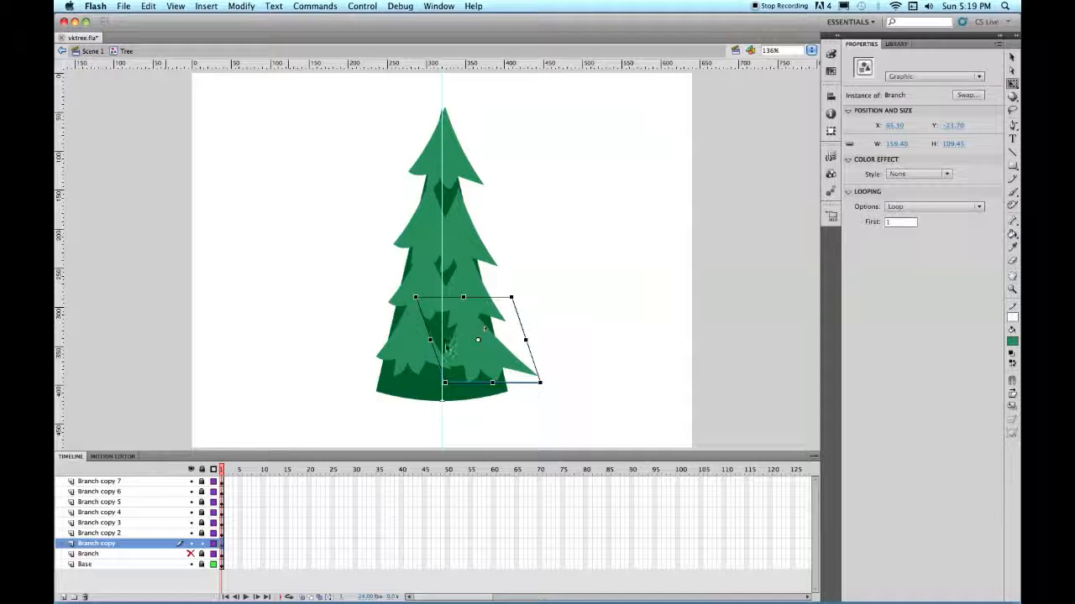
{"action": "left_click", "coordinate": [202, 544]}
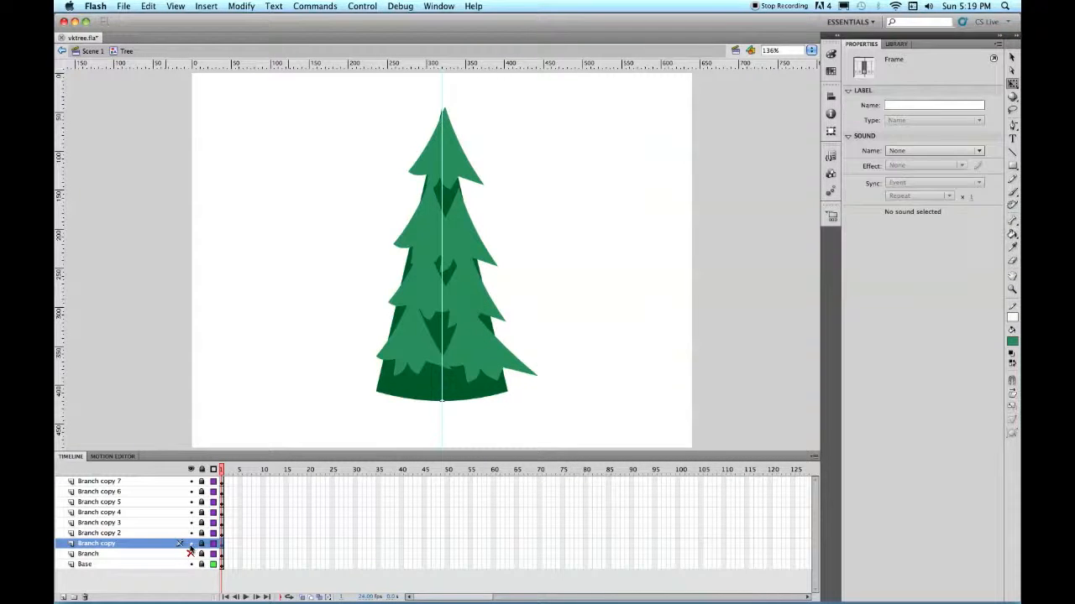
{"action": "left_click", "coordinate": [190, 544]}
Unlock Branch copy 2 and stretch and skew its lower-left branch outward to about 139 × 126 px
{"action": "left_click", "coordinate": [173, 534]}
{"action": "left_click", "coordinate": [201, 534]}
{"action": "left_click", "coordinate": [399, 345]}
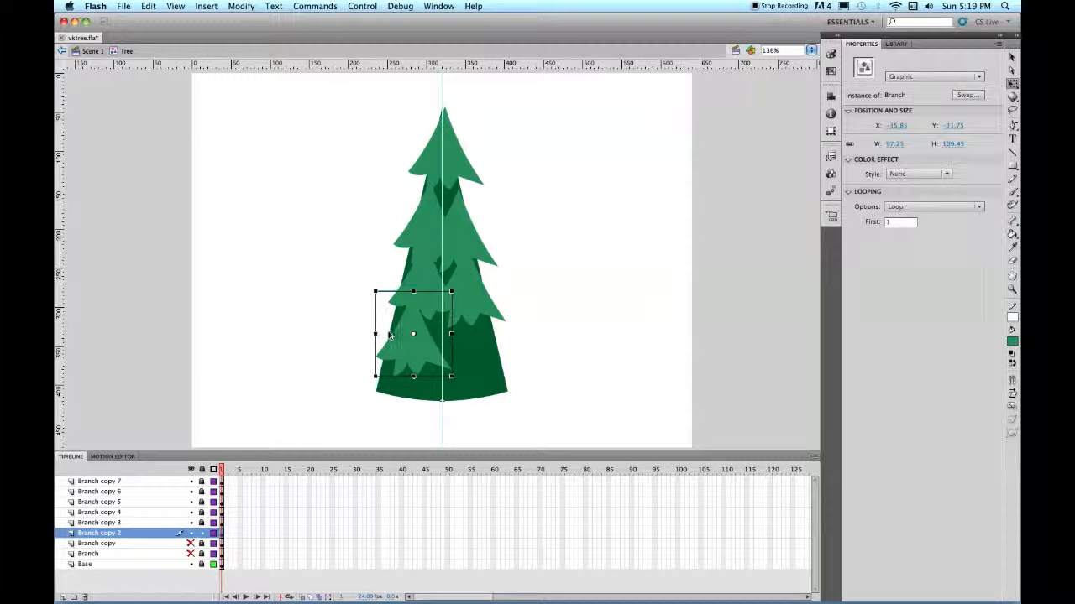
{"action": "left_click_drag", "start_coordinate": [374, 333], "coordinate": [410, 354]}
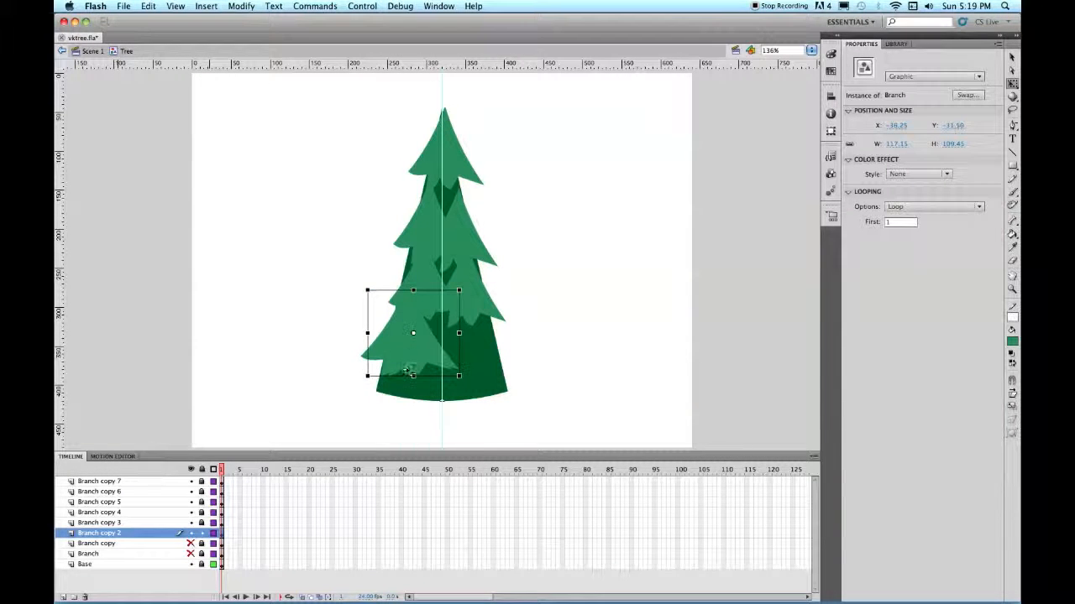
{"action": "left_click_drag", "start_coordinate": [401, 375], "coordinate": [418, 351]}
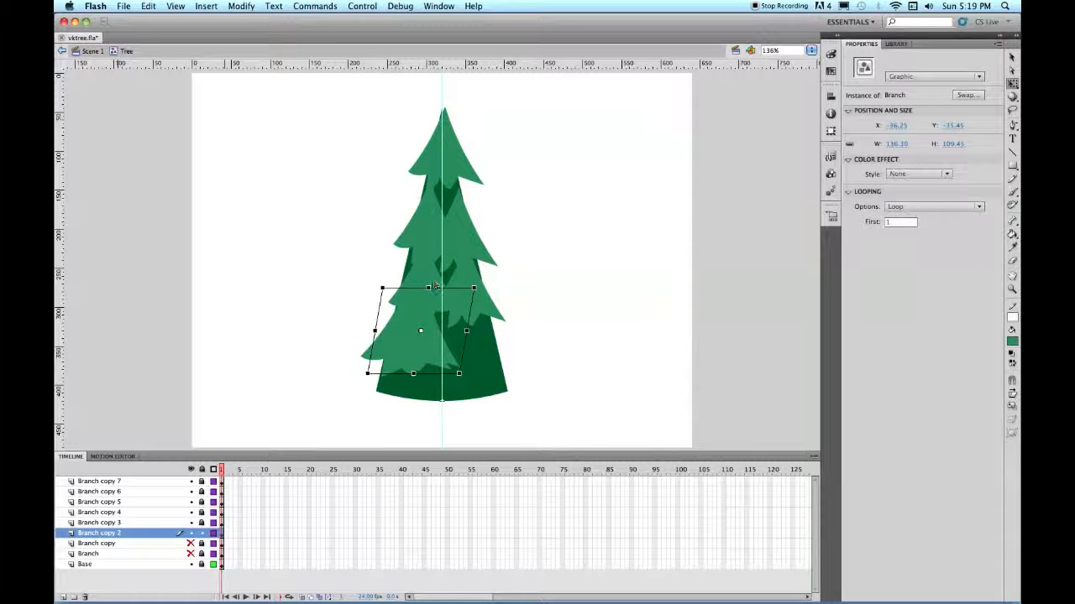
{"action": "left_click_drag", "start_coordinate": [428, 288], "coordinate": [430, 281]}
{"action": "left_click_drag", "start_coordinate": [408, 345], "coordinate": [411, 347]}
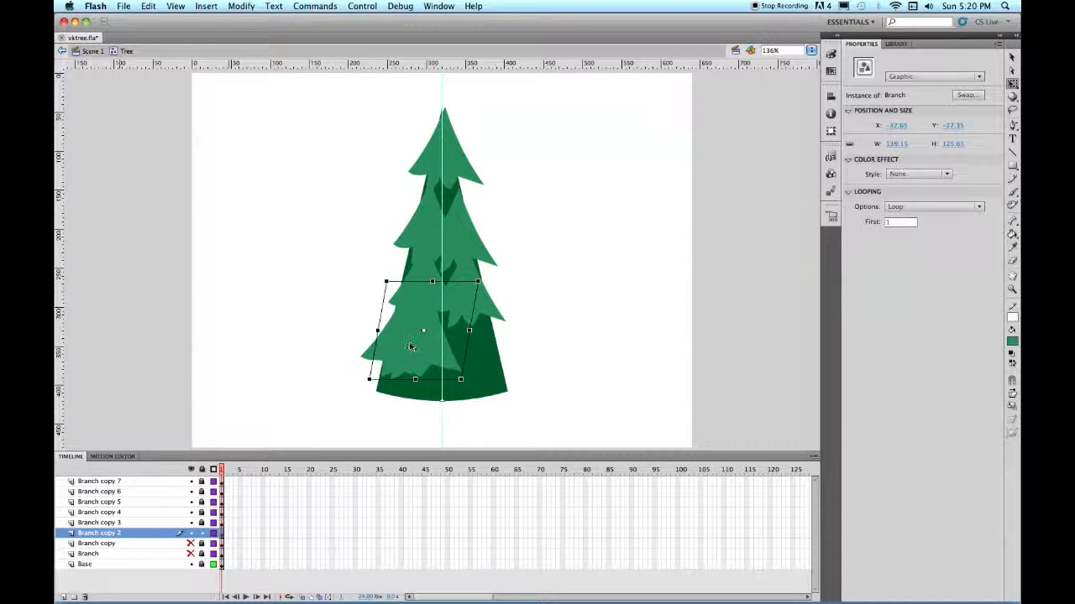
Lock and hide the Branch copy 2 layer, and unlock Branch copy 3
{"action": "left_click", "coordinate": [201, 533]}
{"action": "left_click", "coordinate": [175, 525]}
{"action": "left_click", "coordinate": [202, 524]}
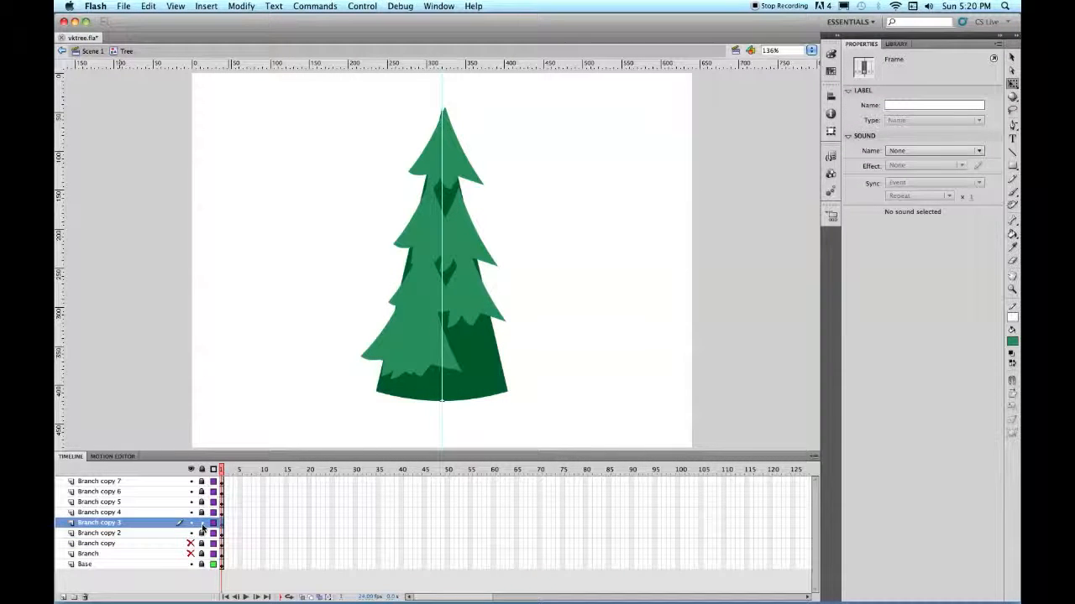
{"action": "left_click", "coordinate": [190, 534]}
{"action": "left_click", "coordinate": [190, 543]}
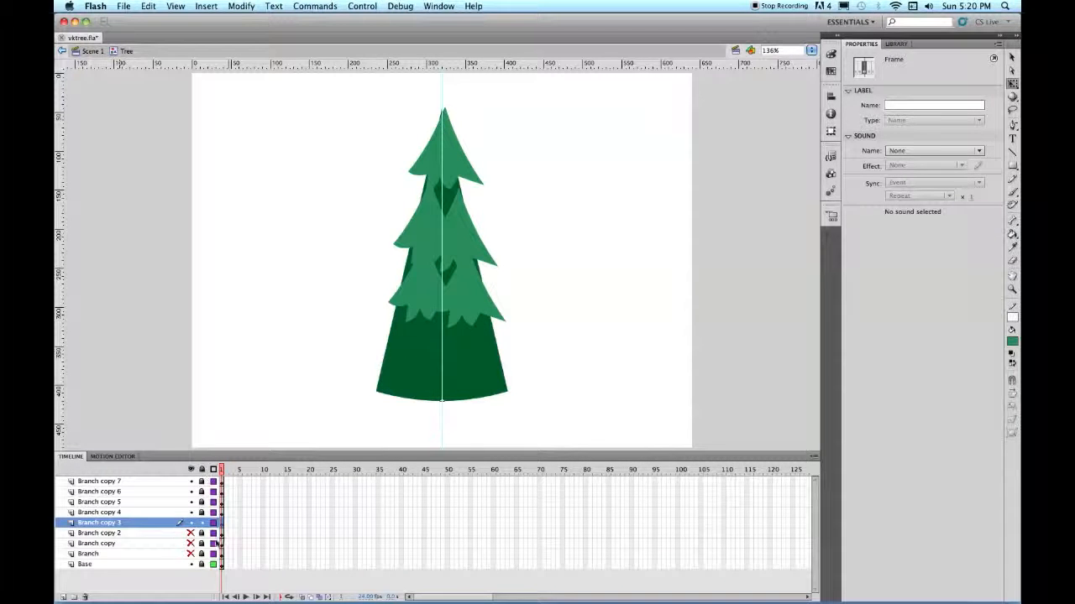
Skew and widen the Branch copy 3 branch outward to about 145 × 109 px on the tree's right side
{"action": "left_click", "coordinate": [223, 525]}
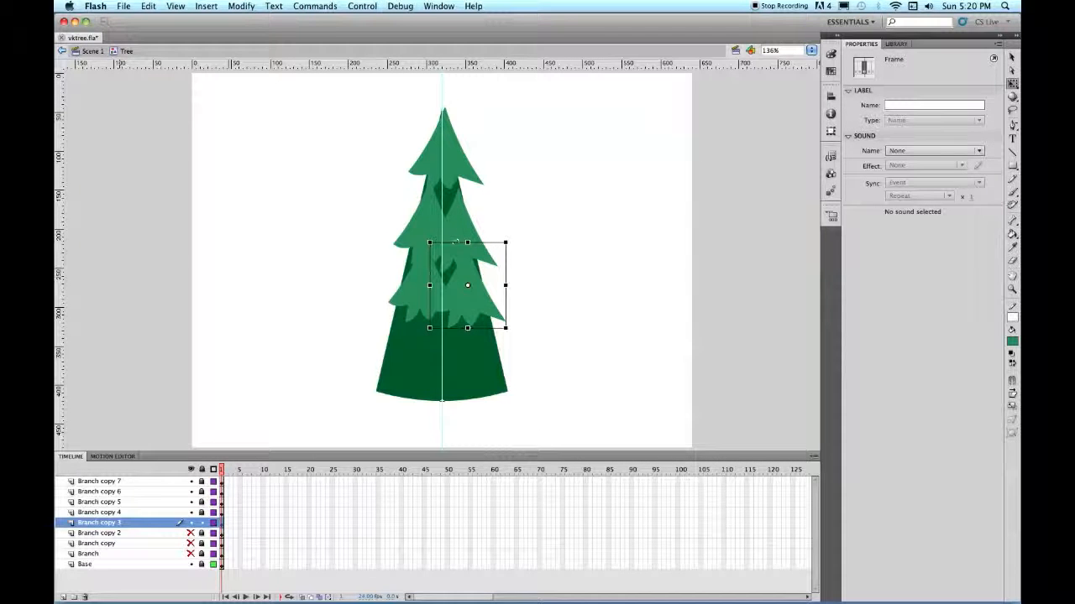
{"action": "left_click_drag", "start_coordinate": [456, 243], "coordinate": [442, 243]}
{"action": "left_click_drag", "start_coordinate": [478, 301], "coordinate": [480, 294]}
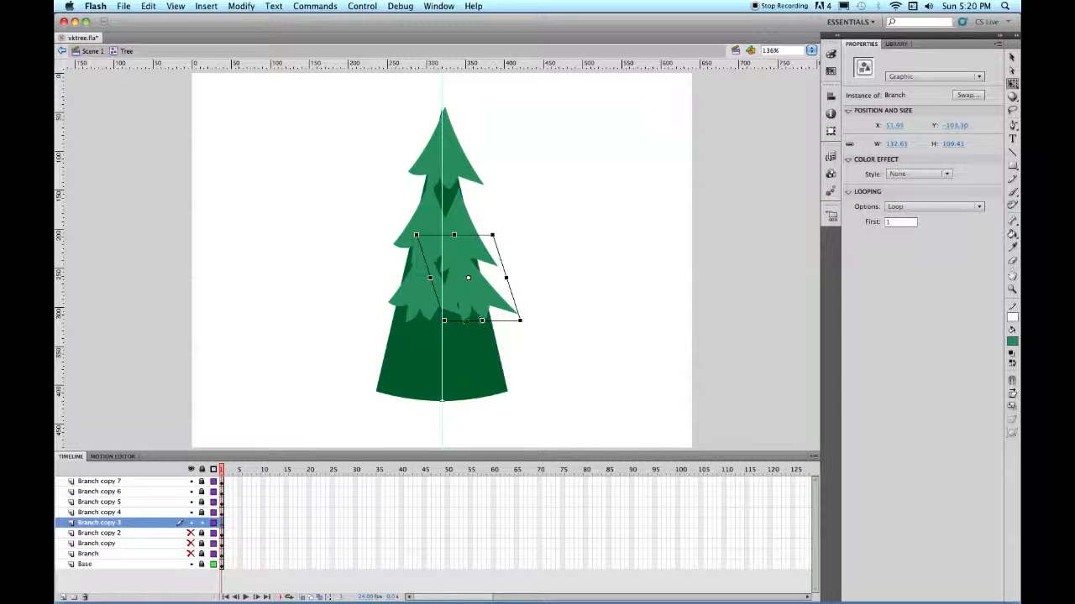
{"action": "left_click_drag", "start_coordinate": [508, 276], "coordinate": [509, 277]}
{"action": "left_click_drag", "start_coordinate": [428, 278], "coordinate": [457, 294]}
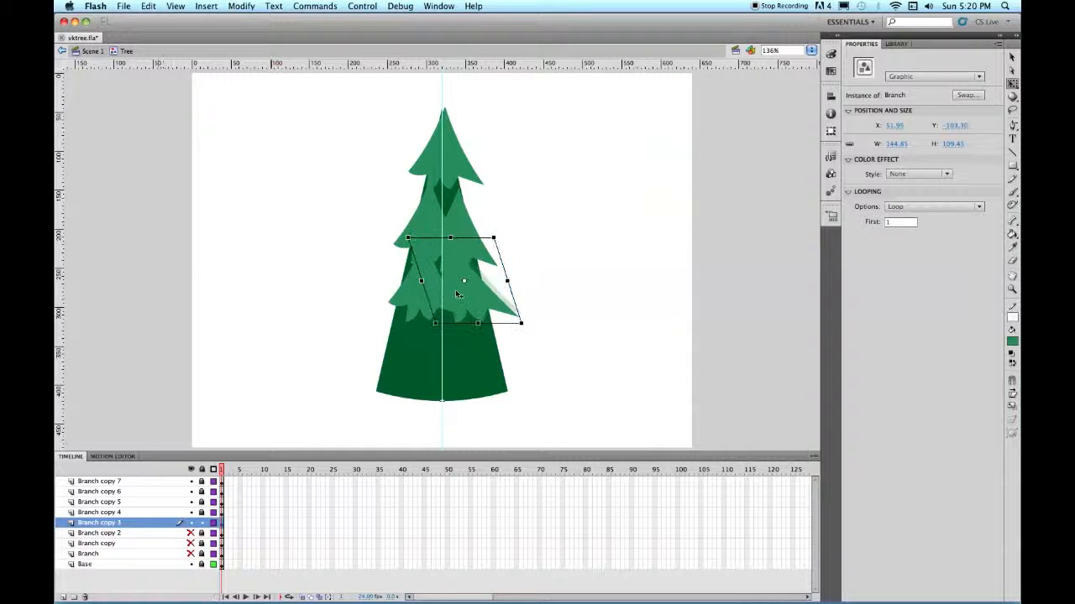
Lock the Branch copy 3 layer and make Branch copy 4 the active, unlocked layer
{"action": "left_click", "coordinate": [203, 523]}
{"action": "left_click", "coordinate": [172, 512]}
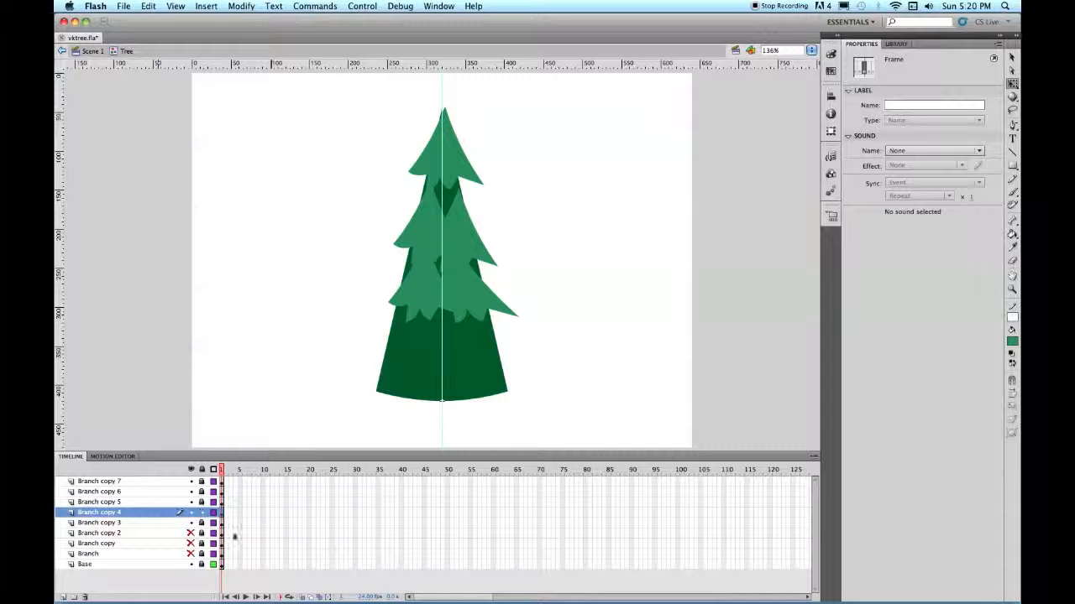
Skew and widen the Branch copy 4 branch outward to about 133 × 109 px, and lock and hide its layer
{"action": "left_click", "coordinate": [221, 512]}
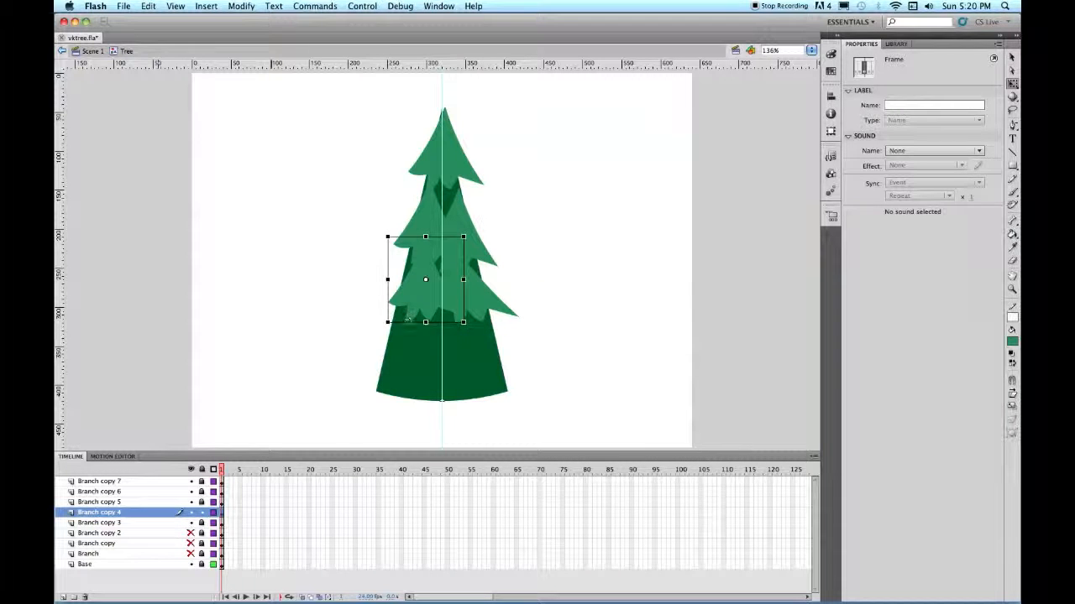
{"action": "left_click_drag", "start_coordinate": [406, 321], "coordinate": [397, 321]}
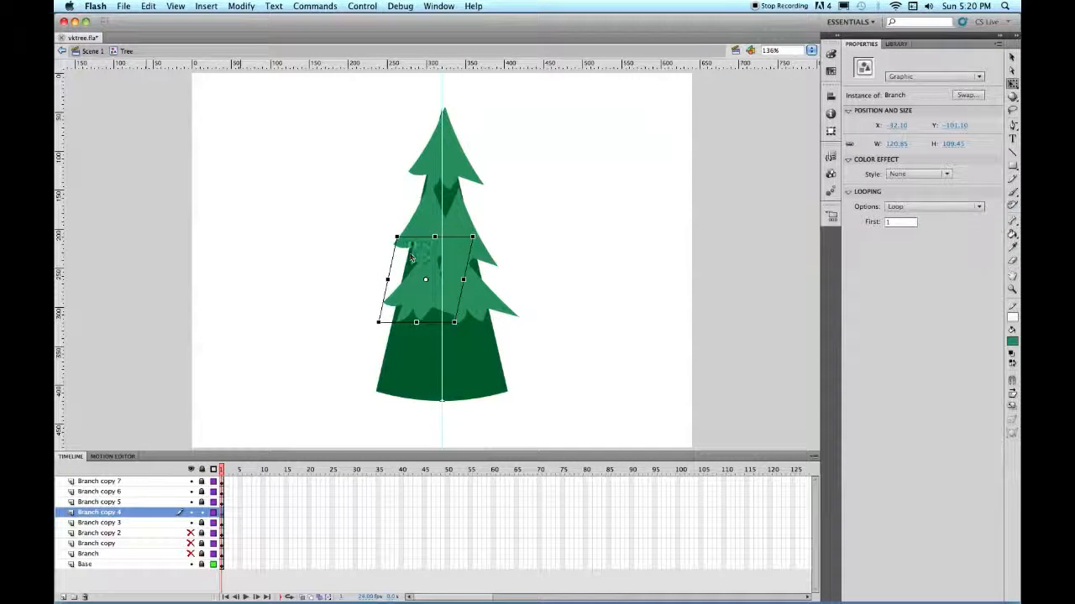
{"action": "left_click_drag", "start_coordinate": [388, 280], "coordinate": [412, 305]}
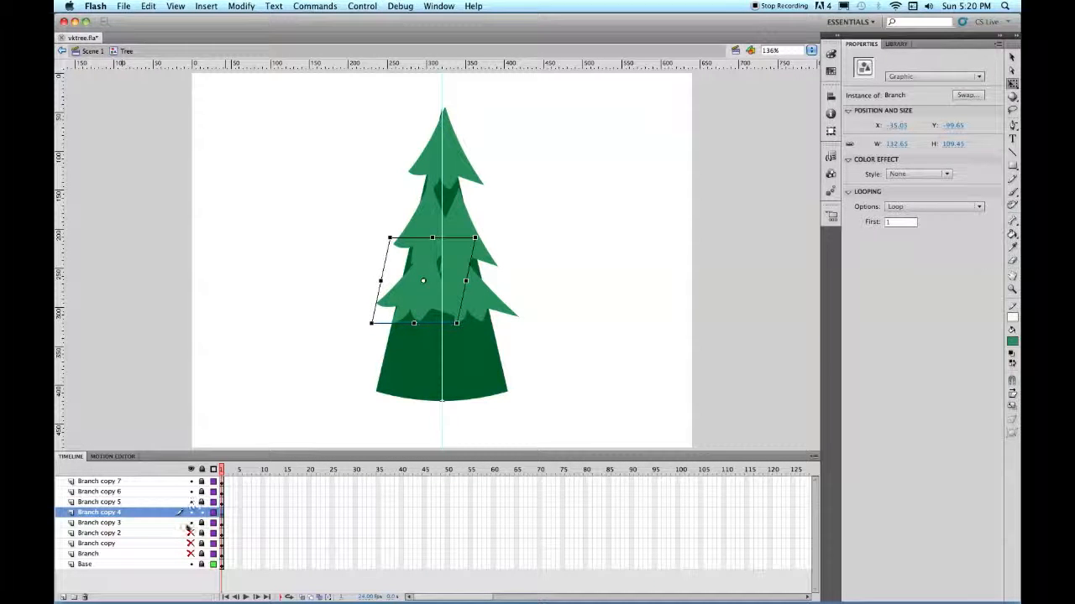
{"action": "left_click", "coordinate": [191, 513]}
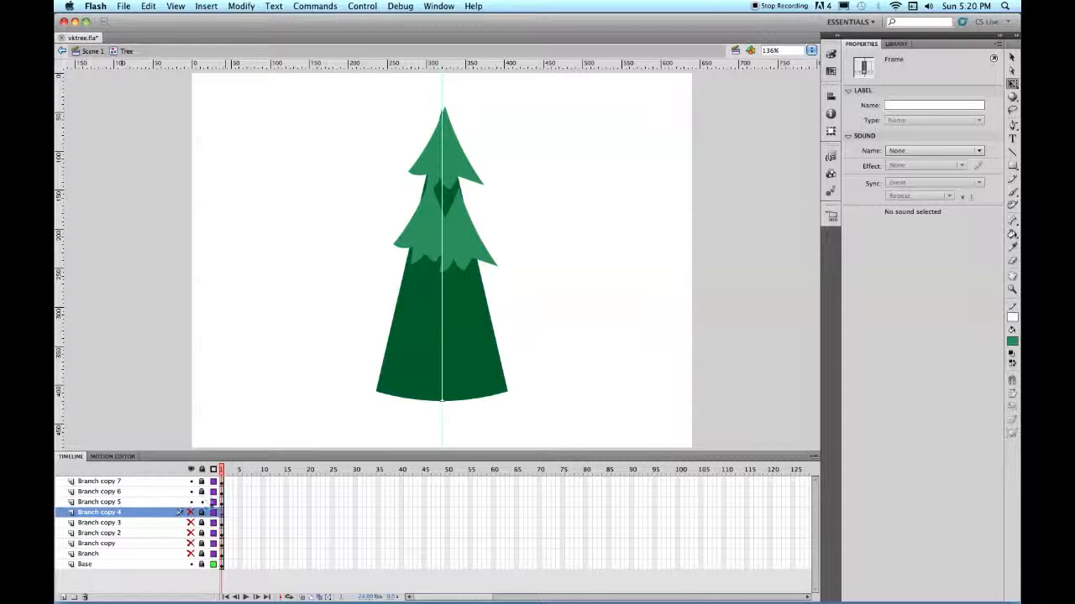
Skew the Branch copy 5 branch outward to about 114 × 109 px, raise it slightly, and lock its layer
{"action": "left_click", "coordinate": [219, 502]}
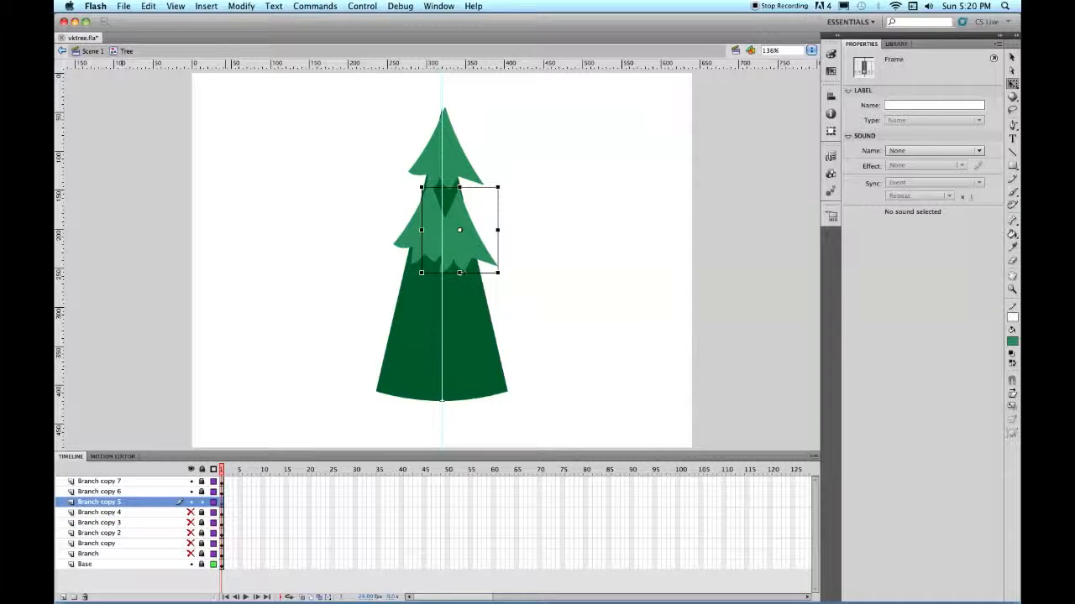
{"action": "left_click_drag", "start_coordinate": [472, 274], "coordinate": [471, 243]}
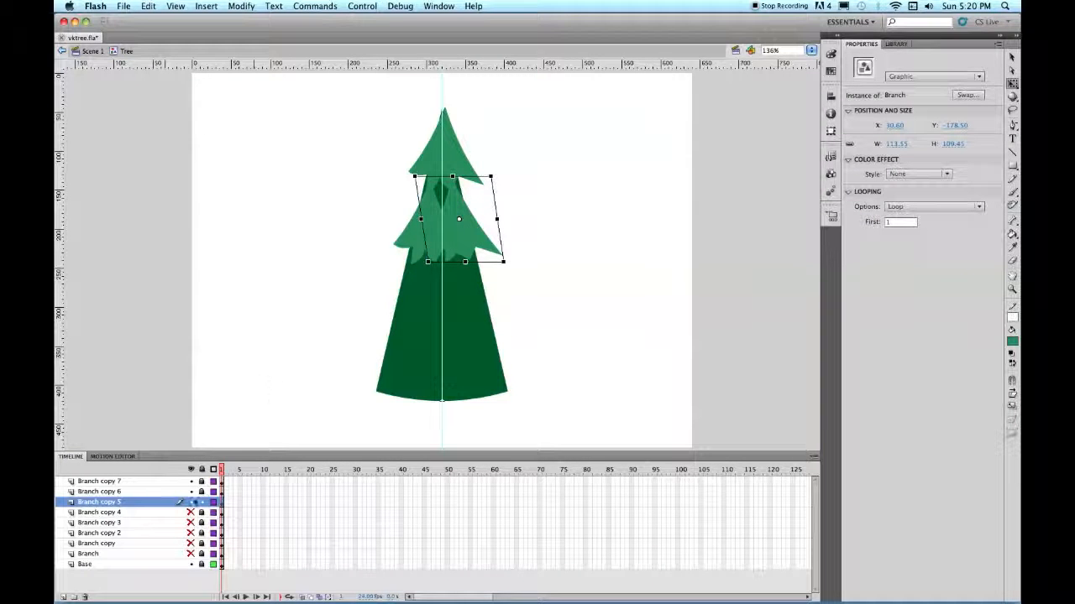
{"action": "left_click", "coordinate": [216, 502]}
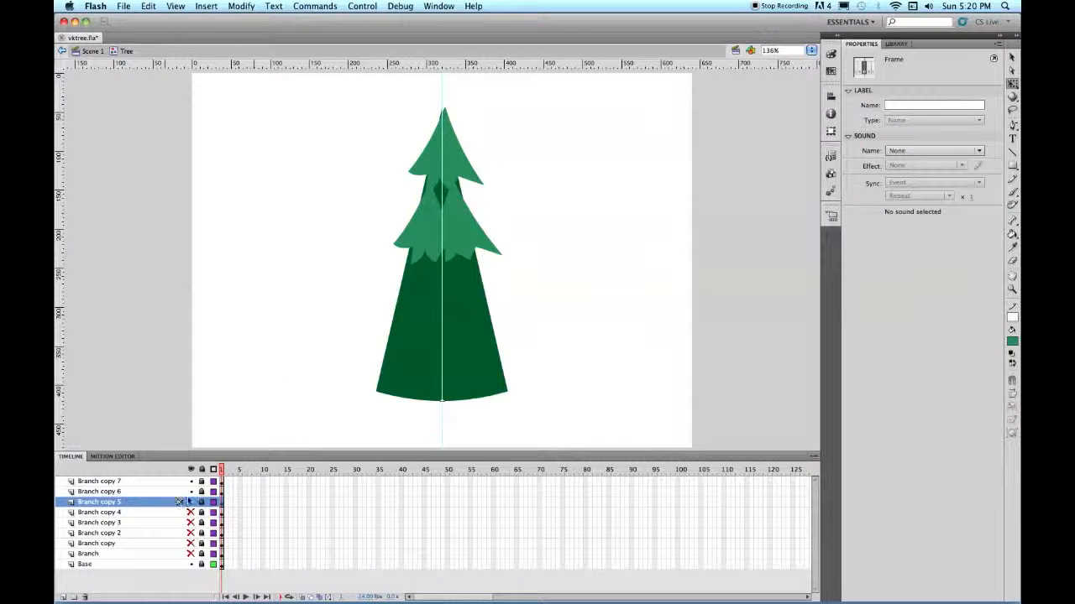
Skew the Branch copy 6 branch outward to about 111 × 109 px, raise it slightly, and lock and hide its layer
{"action": "left_click", "coordinate": [181, 492]}
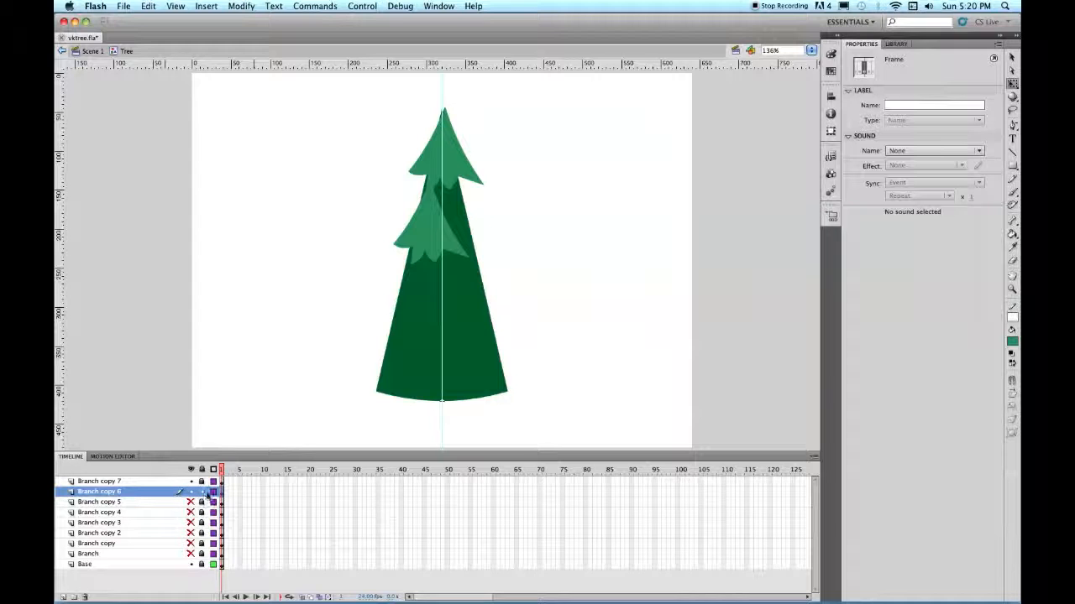
{"action": "left_click", "coordinate": [224, 493]}
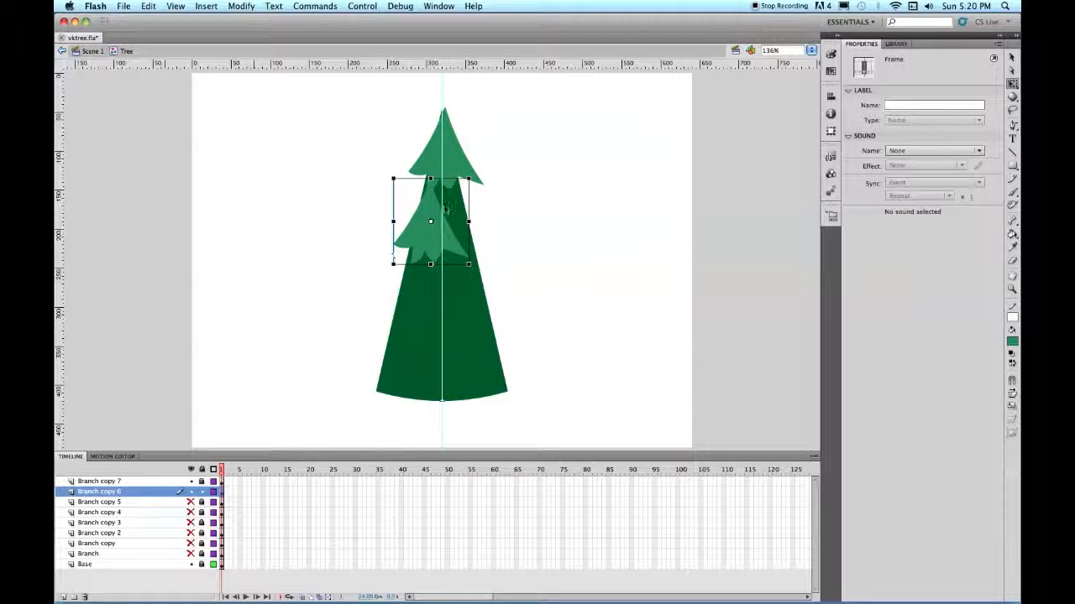
{"action": "left_click_drag", "start_coordinate": [443, 180], "coordinate": [447, 179]}
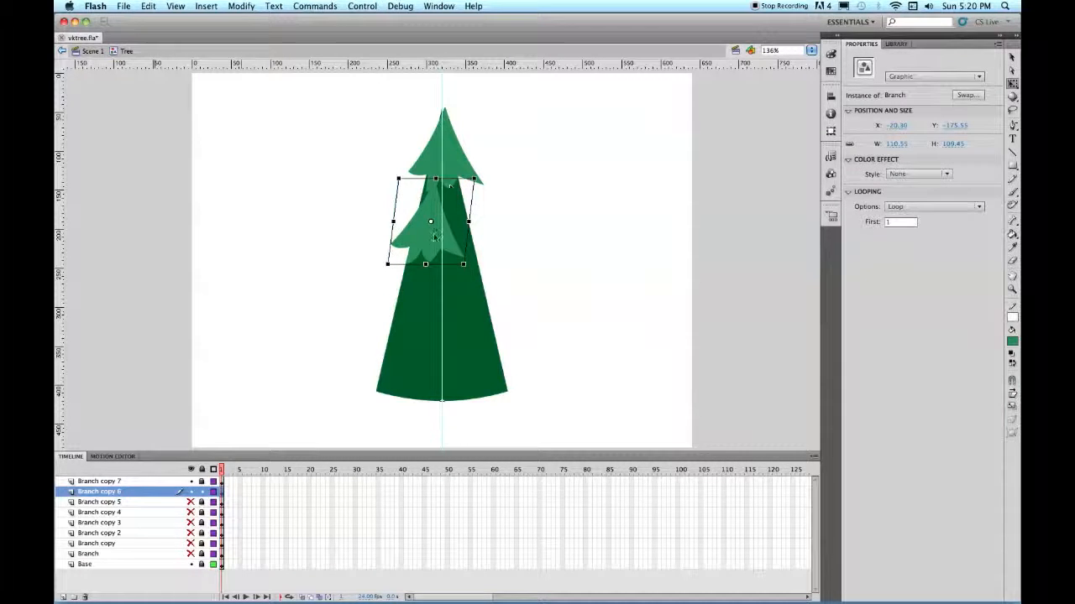
{"action": "left_click_drag", "start_coordinate": [429, 244], "coordinate": [427, 238]}
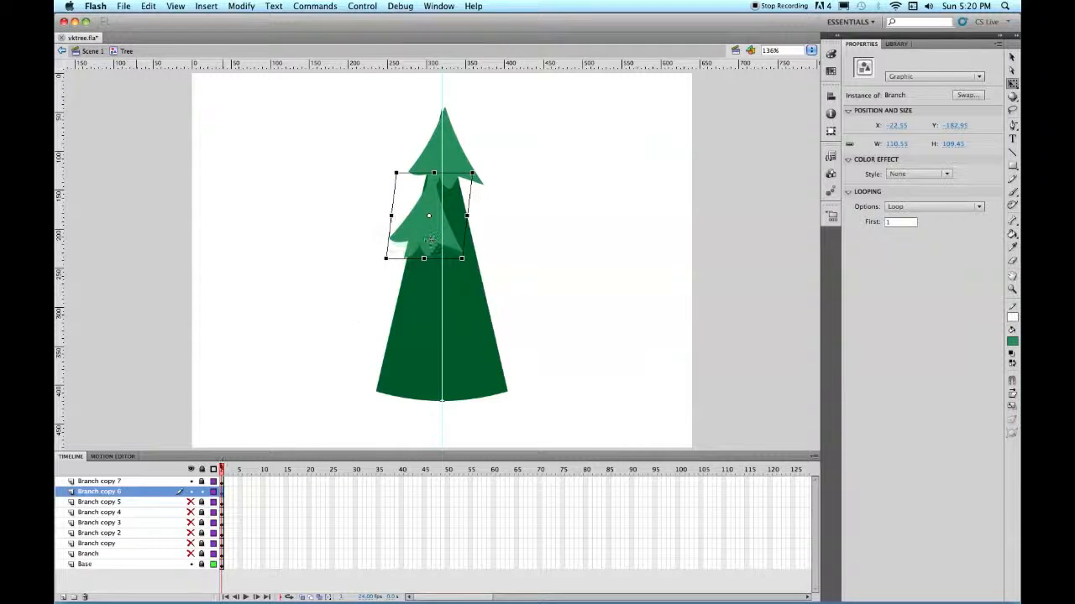
{"action": "left_click", "coordinate": [202, 493]}
{"action": "left_click", "coordinate": [191, 492]}
Unlock Branch copy 7 and narrow the treetop branch to about 81 × 109 px, centred on the vertical guide
{"action": "left_click", "coordinate": [176, 484]}
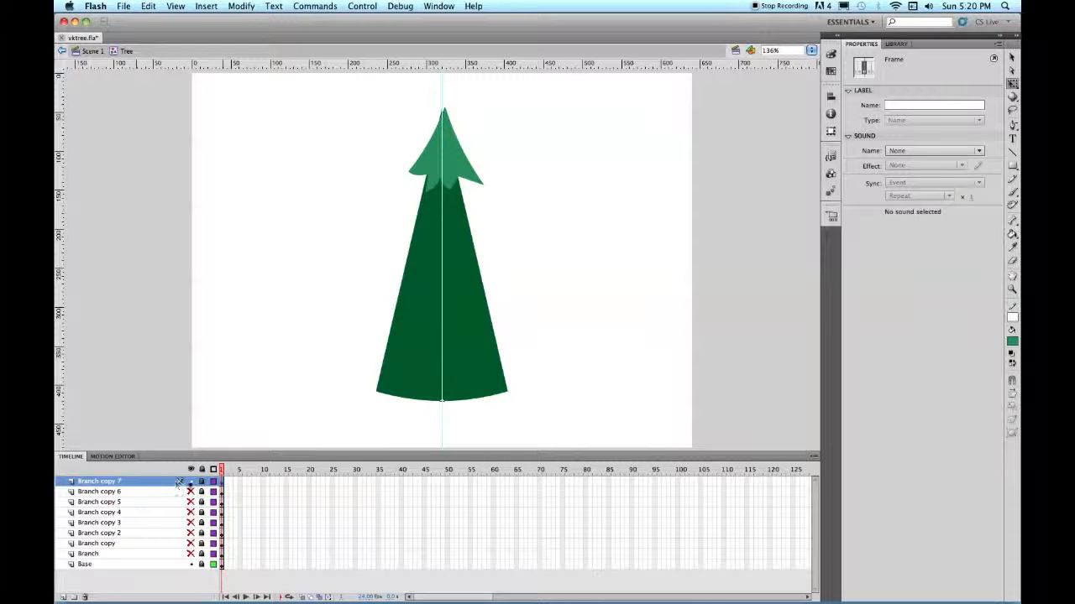
{"action": "left_click", "coordinate": [223, 484]}
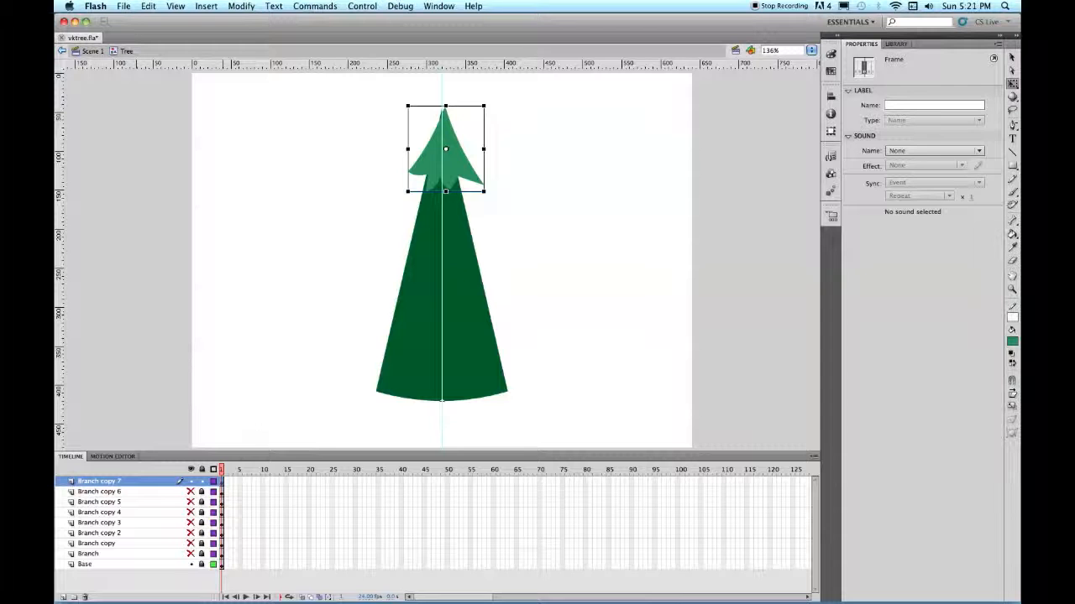
{"action": "left_click_drag", "start_coordinate": [408, 149], "coordinate": [412, 150]}
{"action": "left_click_drag", "start_coordinate": [481, 149], "coordinate": [450, 164]}
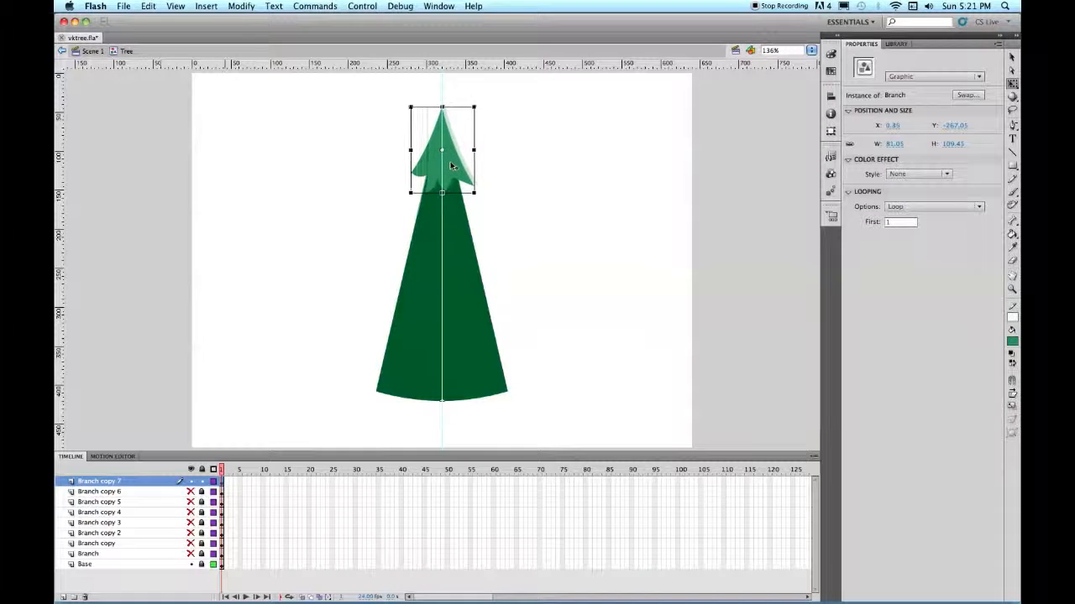
{"action": "left_click", "coordinate": [494, 181]}
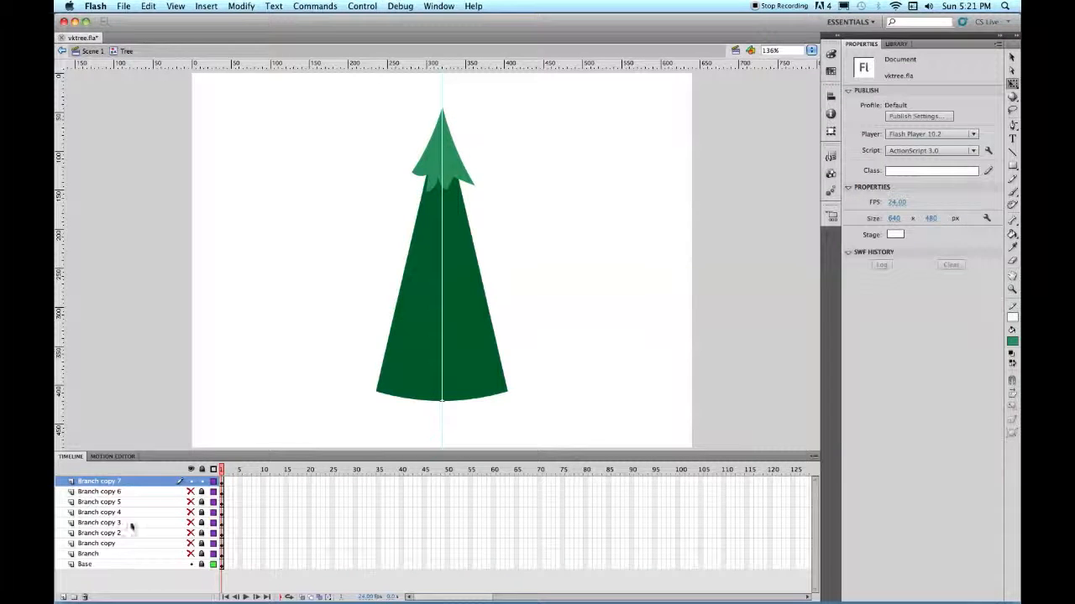
Show and unlock all layers of the Tree symbol
{"action": "left_click", "coordinate": [190, 469]}
{"action": "left_click", "coordinate": [190, 469]}
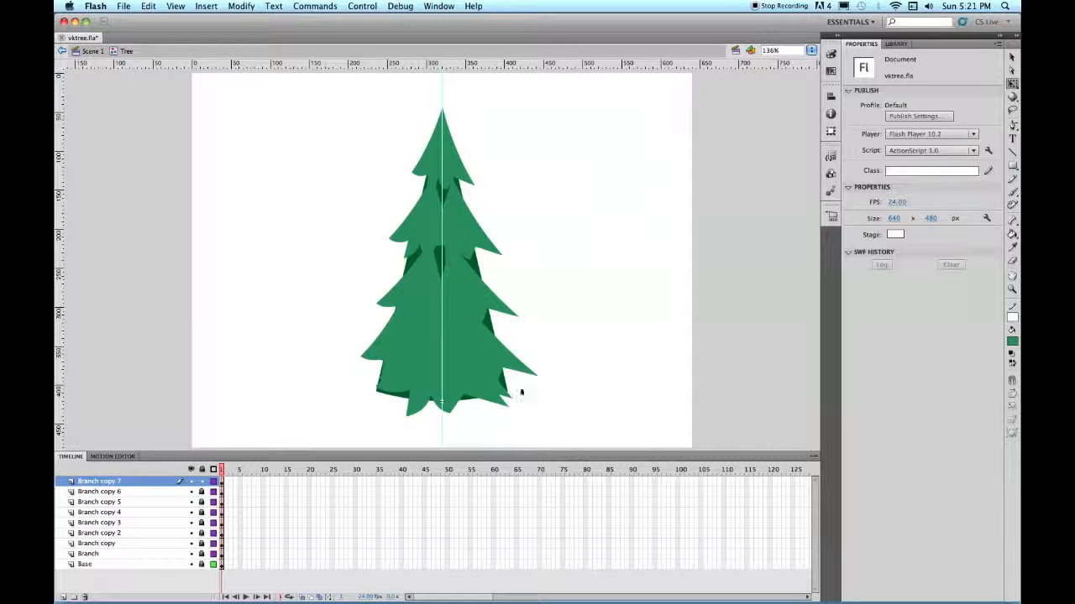
{"action": "left_click", "coordinate": [202, 470]}
{"action": "left_click", "coordinate": [202, 470]}
{"action": "key", "text": "super+a"}
{"action": "left_click", "coordinate": [633, 232]}
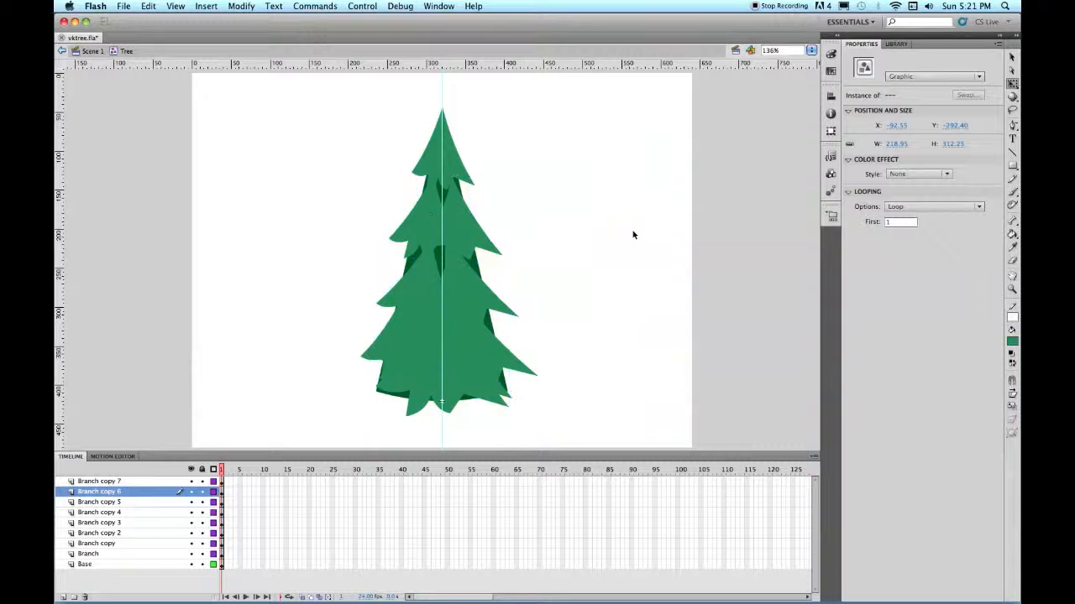
Move the second-tier branches on Branch copy 5 and Branch copy 6 up toward the treetop
{"action": "left_click", "coordinate": [476, 229]}
{"action": "left_click_drag", "start_coordinate": [476, 230], "coordinate": [471, 220]}
{"action": "left_click_drag", "start_coordinate": [409, 235], "coordinate": [414, 230]}
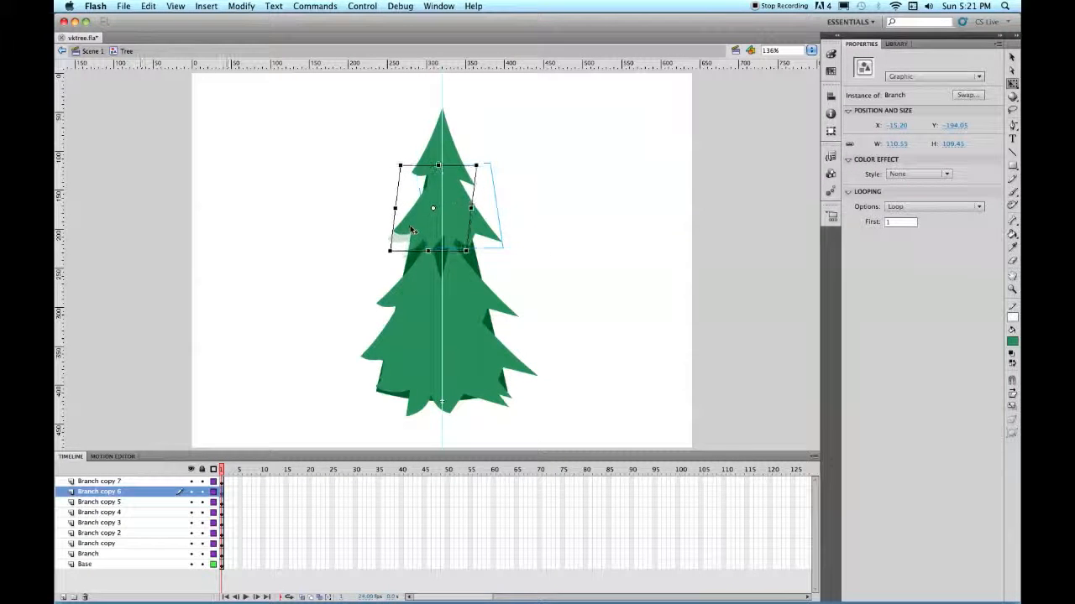
Stretch the third-tier branches upward, Branch copy 4 to about 138 × 133 px and Branch copy 3 to about 135 × 141 px
{"action": "left_click", "coordinate": [396, 295]}
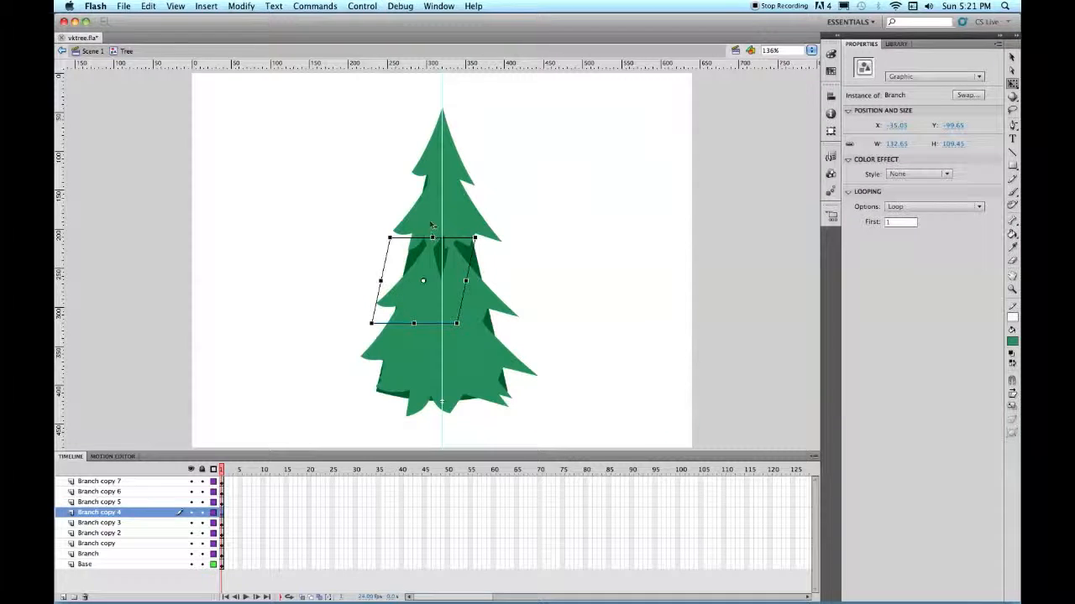
{"action": "left_click_drag", "start_coordinate": [433, 238], "coordinate": [436, 219]}
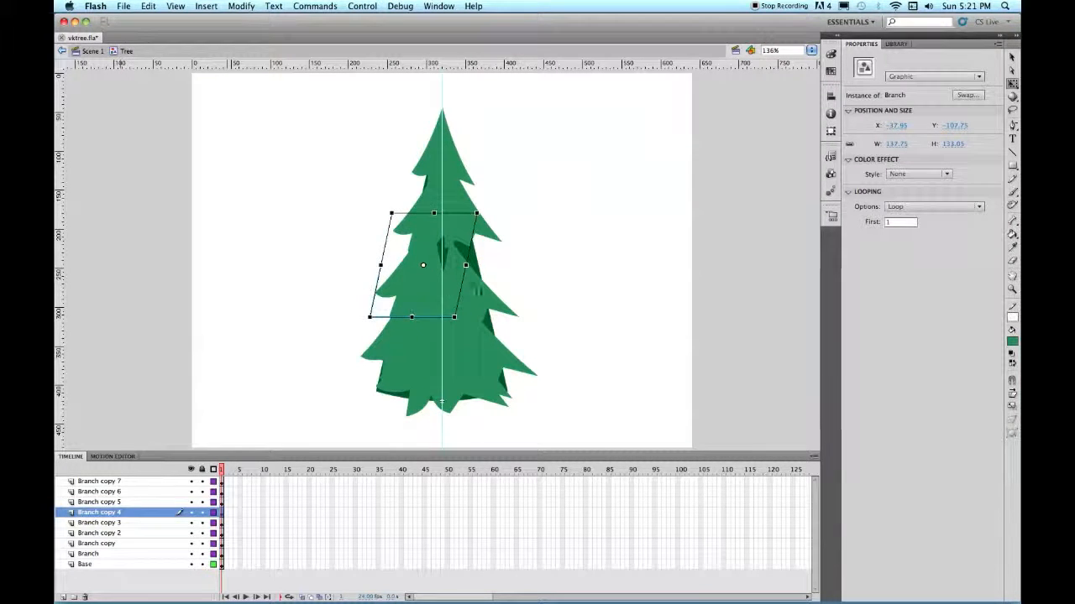
{"action": "left_click", "coordinate": [466, 258]}
{"action": "left_click_drag", "start_coordinate": [450, 238], "coordinate": [464, 214]}
{"action": "left_click_drag", "start_coordinate": [467, 291], "coordinate": [470, 285]}
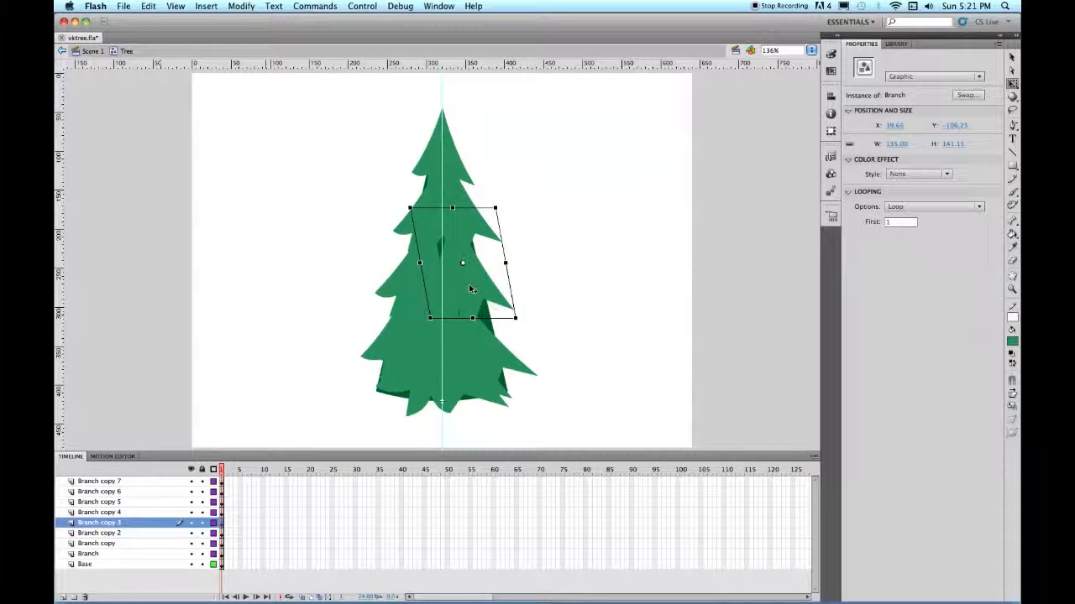
Move the Branch copy 2 branch up slightly and stretch the Branch copy branch to about 156 × 132 px
{"action": "left_click", "coordinate": [221, 533]}
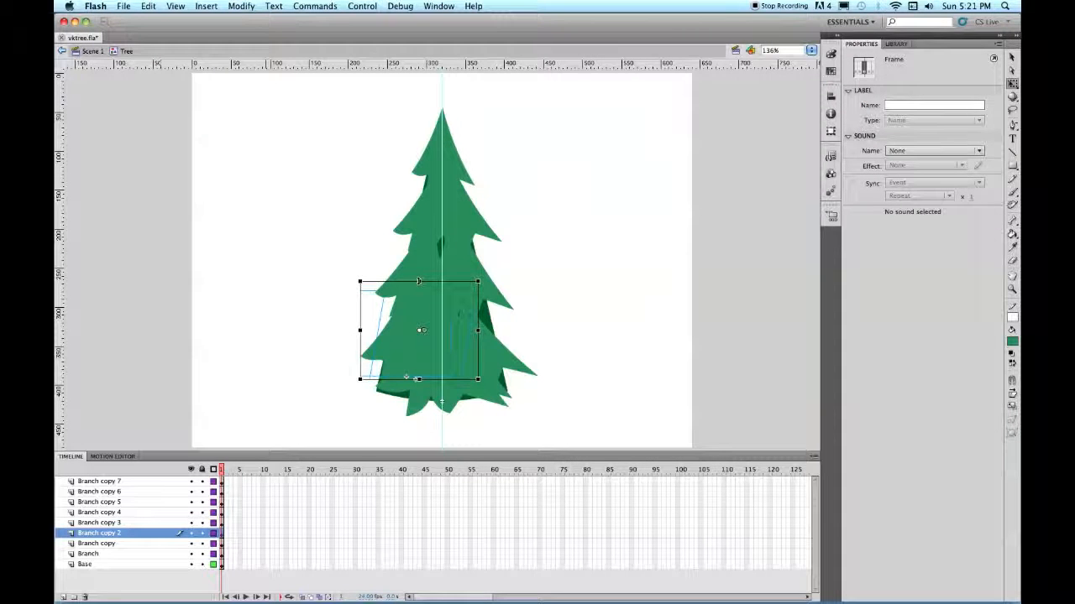
{"action": "left_click_drag", "start_coordinate": [412, 328], "coordinate": [410, 334]}
{"action": "left_click_drag", "start_coordinate": [497, 348], "coordinate": [503, 379]}
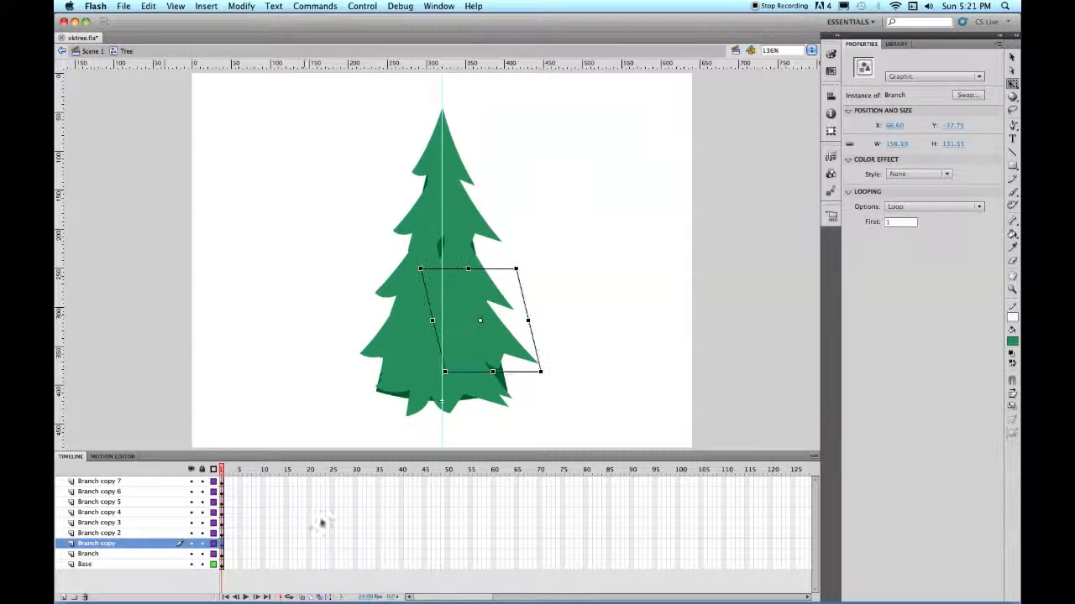
Lock every layer except Branch and select the Branch layer's contents
{"action": "left_click", "coordinate": [157, 554]}
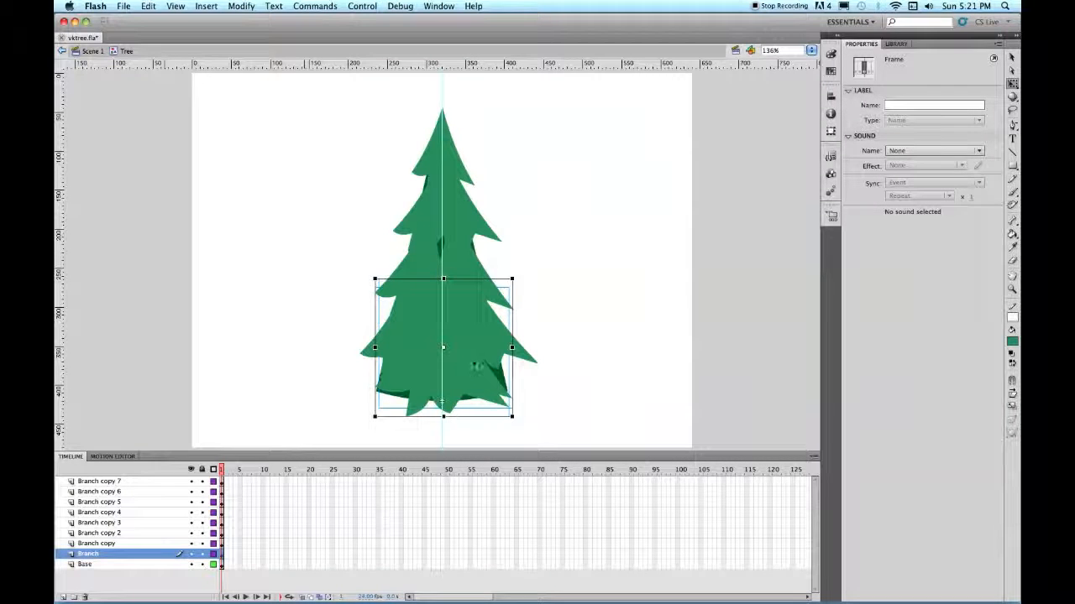
{"action": "left_click", "coordinate": [453, 360]}
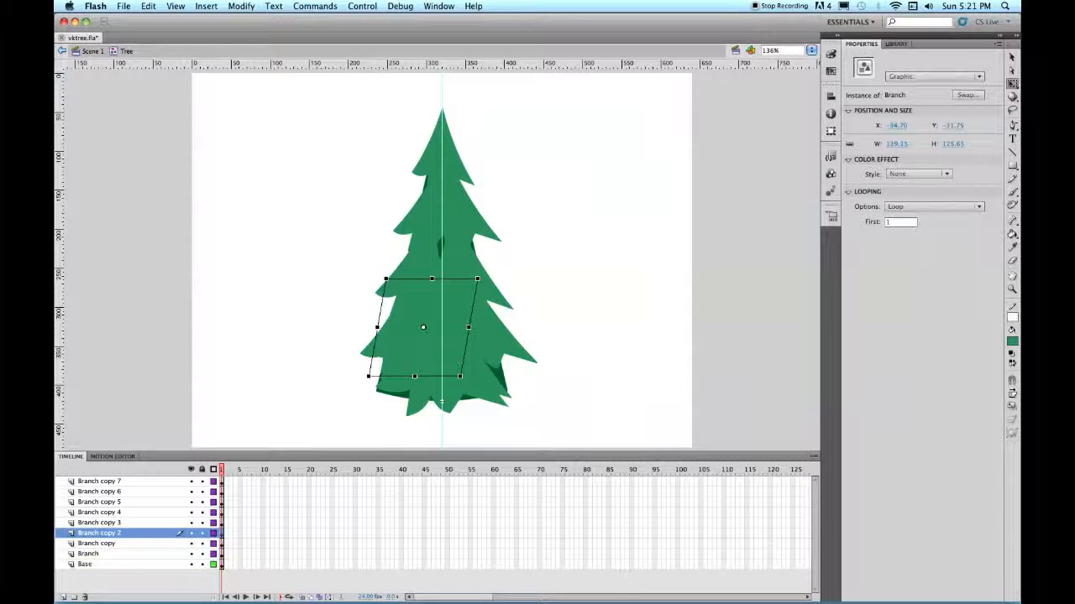
{"action": "left_click_drag", "start_coordinate": [202, 554], "coordinate": [202, 482]}
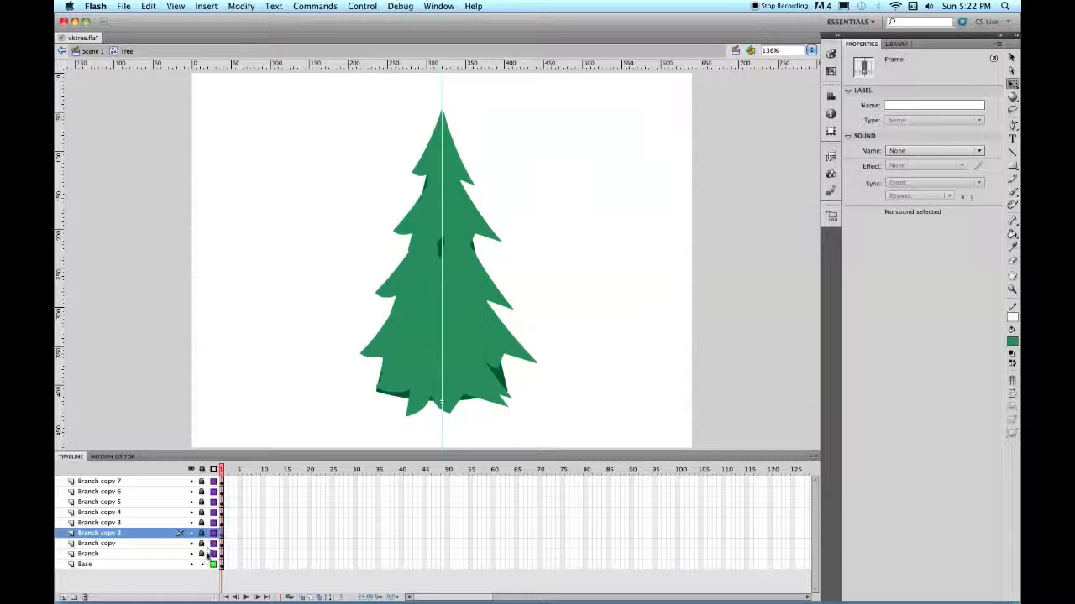
{"action": "left_click", "coordinate": [202, 554]}
{"action": "left_click", "coordinate": [171, 554]}
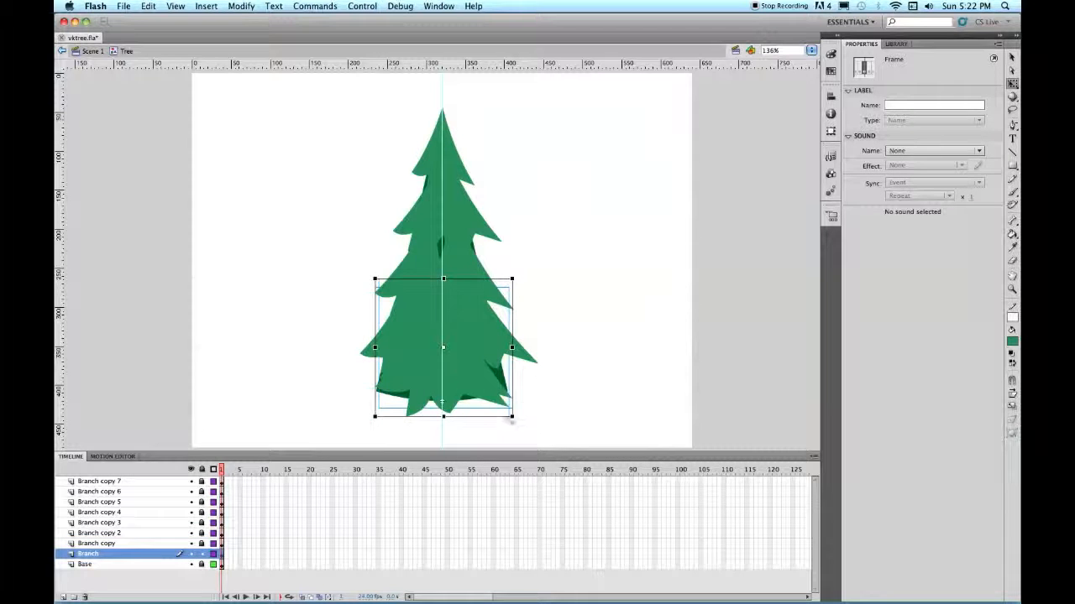
Widen the bottom branches on the Branch layer to cover the base's lower corners, the left one to about 189 × 165 px
{"action": "left_click", "coordinate": [385, 376]}
{"action": "left_click_drag", "start_coordinate": [376, 347], "coordinate": [367, 348]}
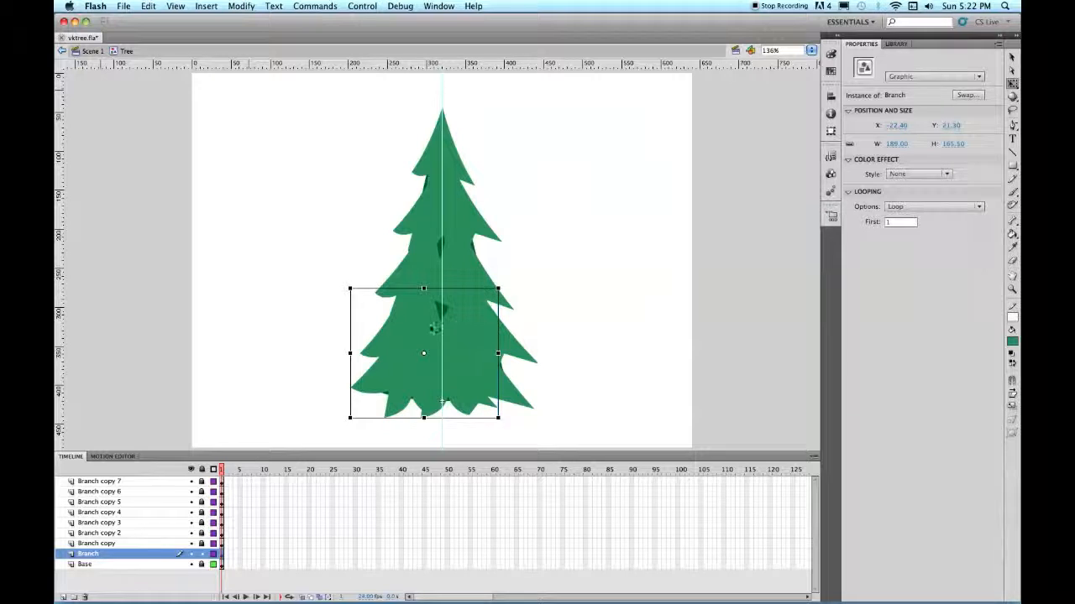
{"action": "left_click_drag", "start_coordinate": [435, 327], "coordinate": [441, 328]}
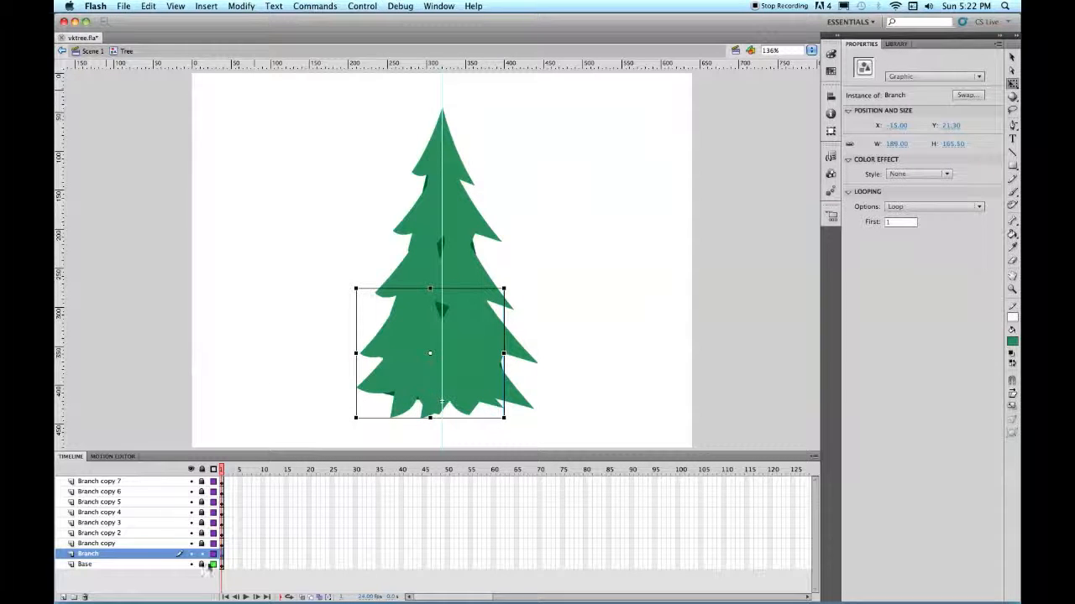
Select all branches on the Branch layer and apply a Brightness color effect of -13%
{"action": "left_click", "coordinate": [222, 557]}
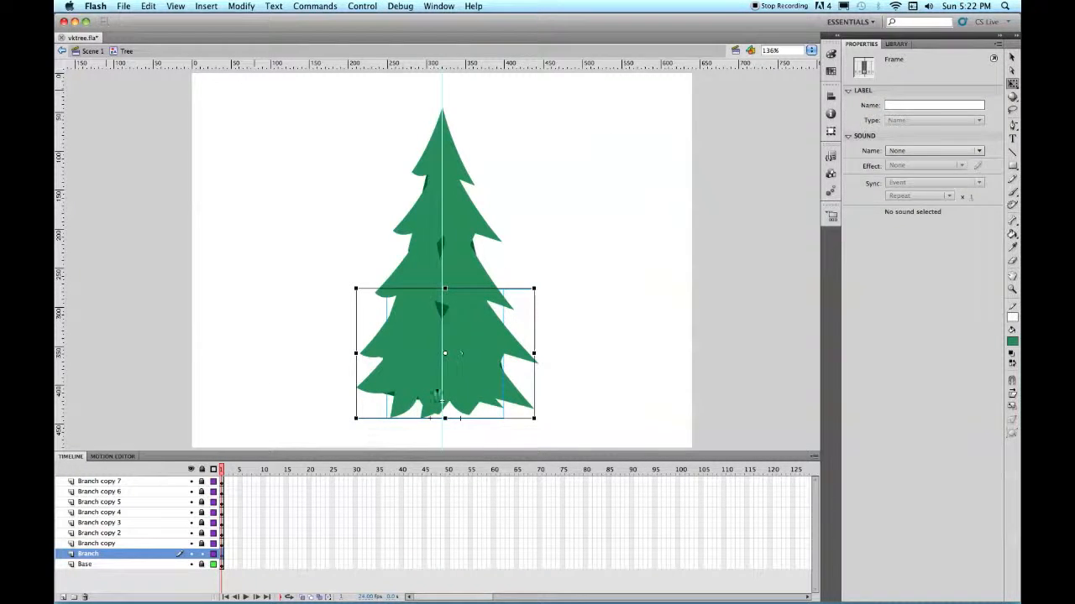
{"action": "left_click", "coordinate": [437, 394]}
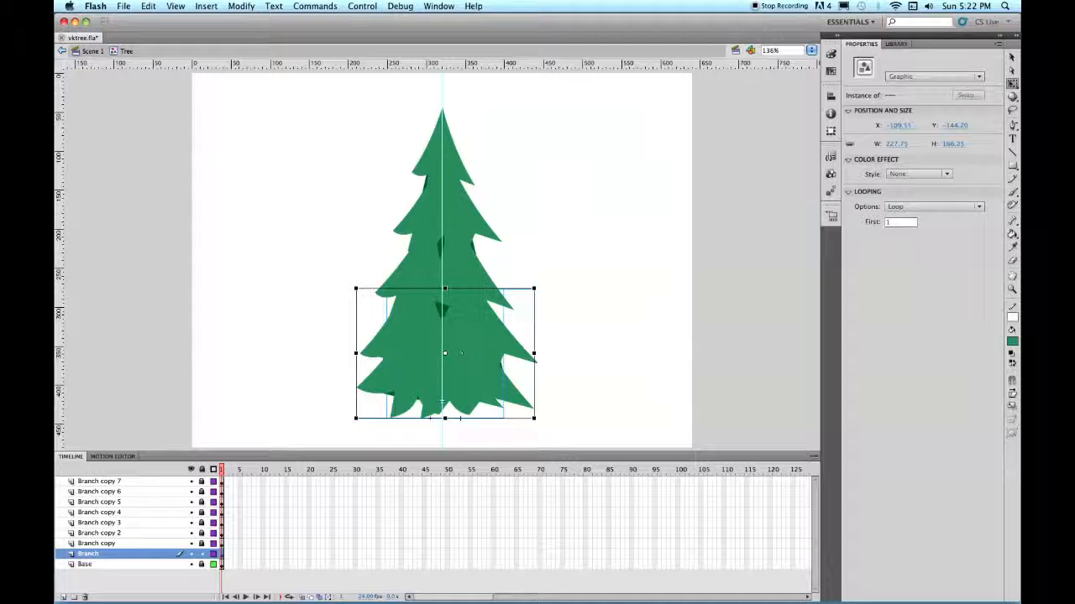
{"action": "left_click", "coordinate": [946, 174]}
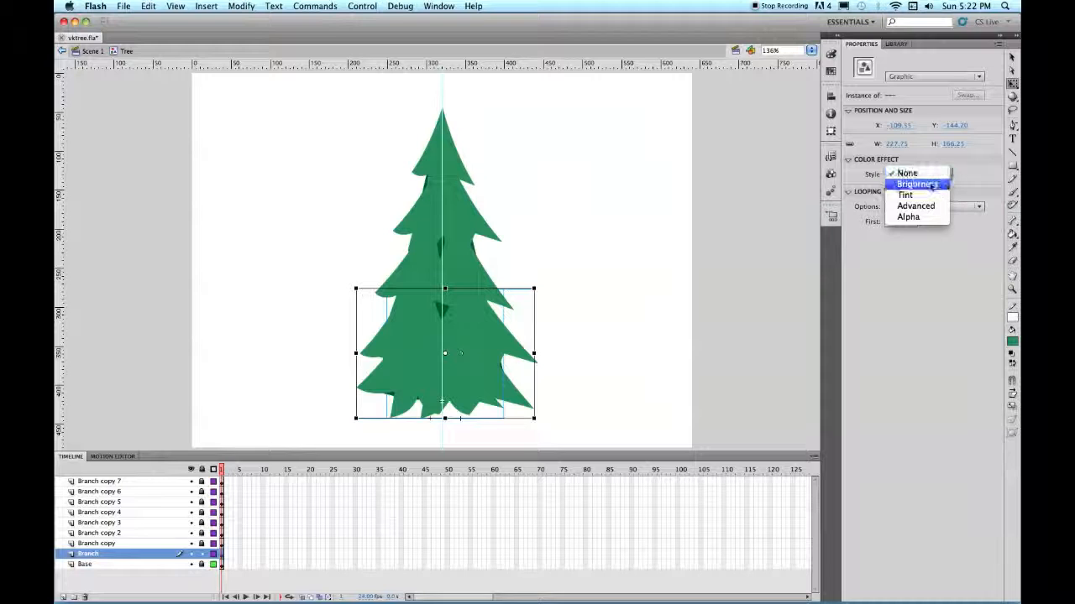
{"action": "left_click", "coordinate": [919, 184]}
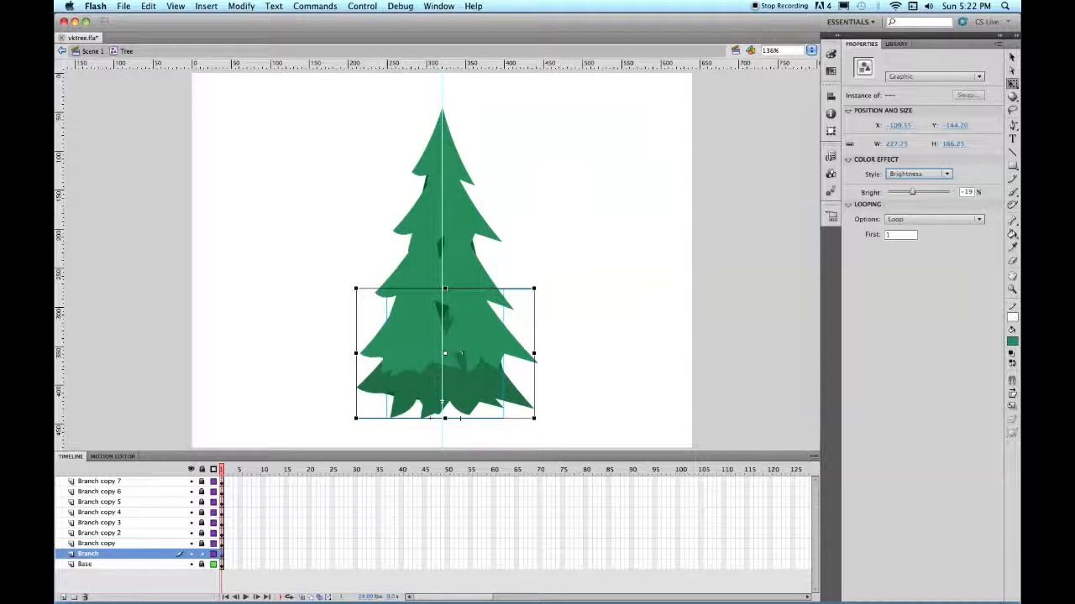
{"action": "left_click", "coordinate": [925, 193]}
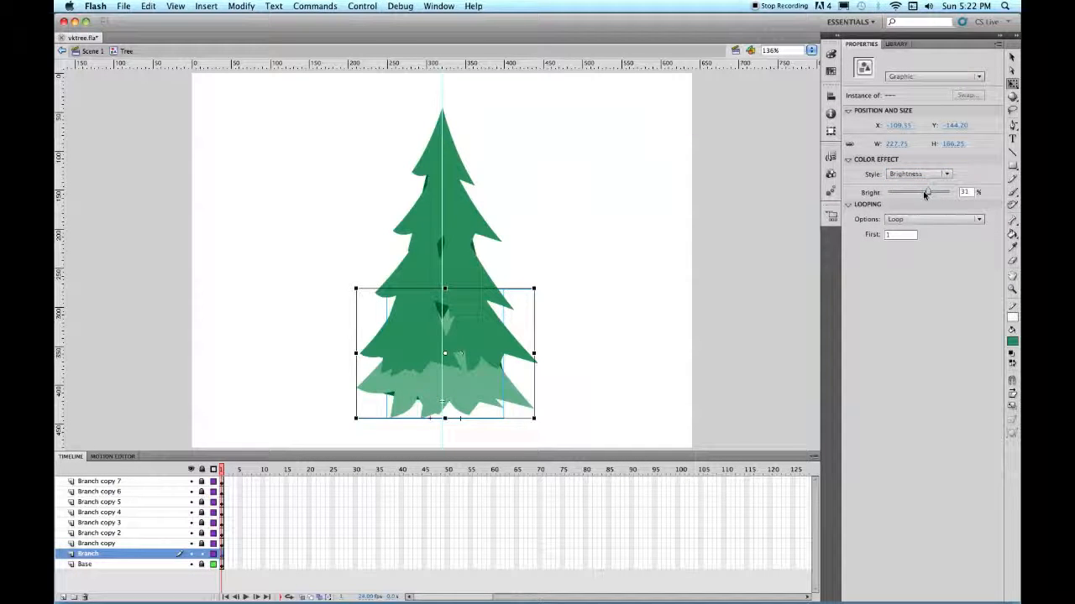
{"action": "left_click_drag", "start_coordinate": [927, 193], "coordinate": [912, 193]}
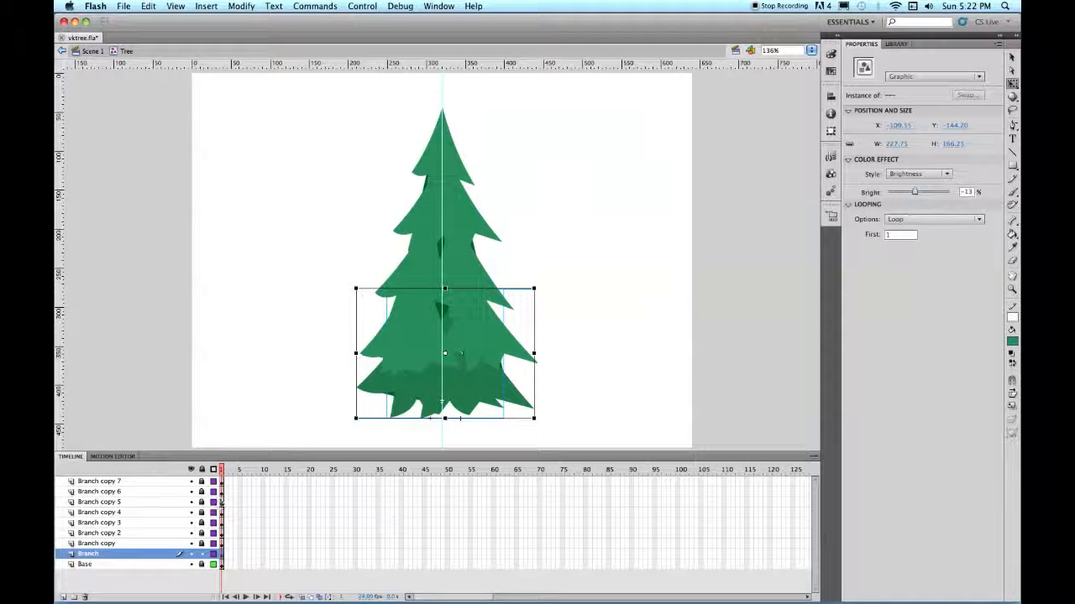
Unlock only the Branch copy layer and apply a Brightness color effect of -22% to its branch
{"action": "left_click", "coordinate": [165, 550]}
{"action": "left_click", "coordinate": [178, 544]}
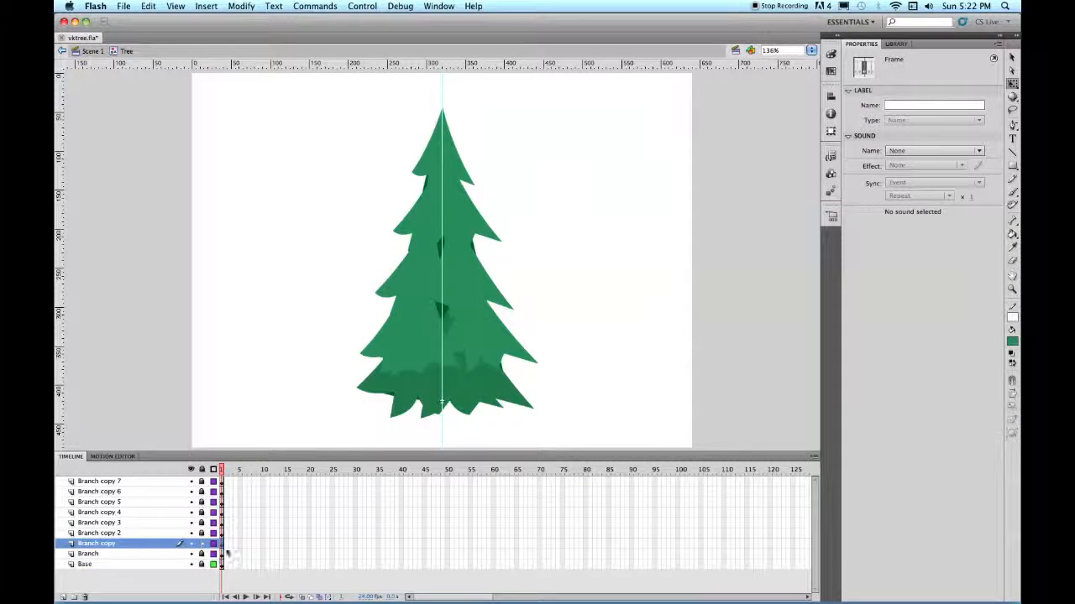
{"action": "left_click", "coordinate": [220, 544]}
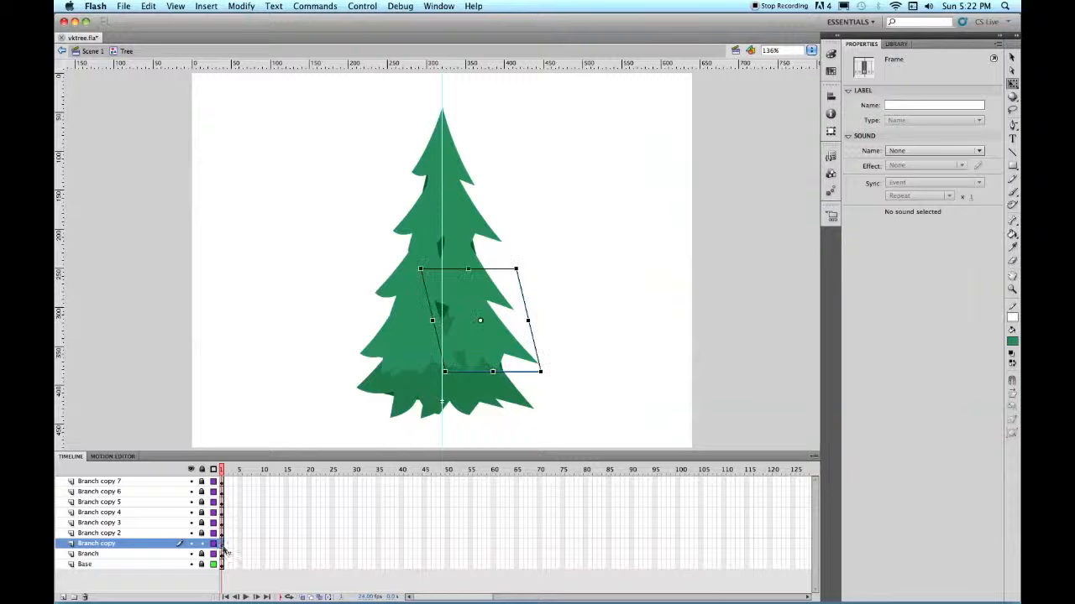
{"action": "left_click", "coordinate": [490, 337]}
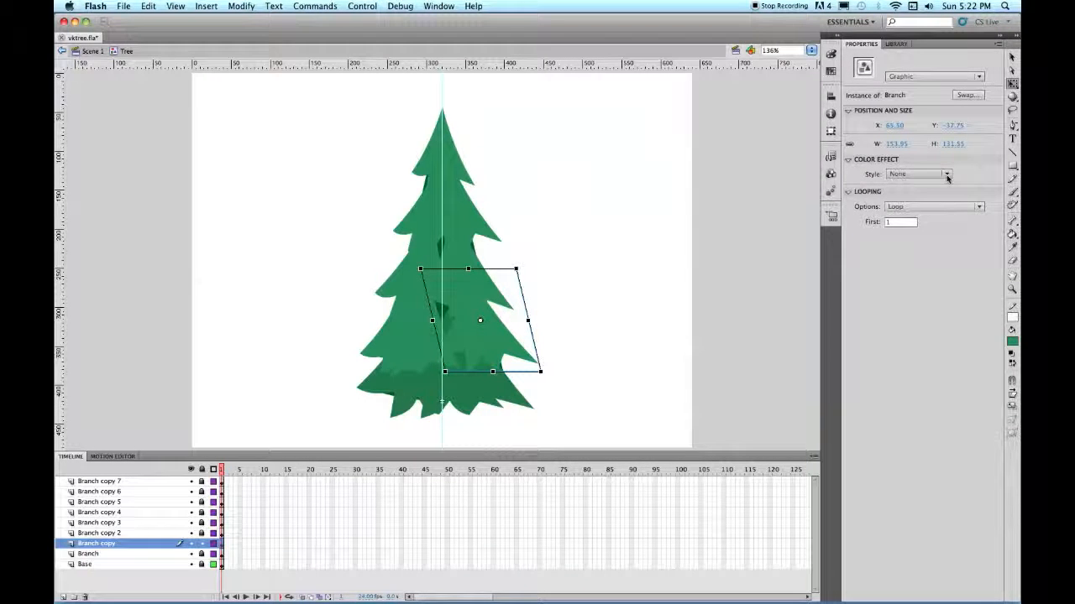
{"action": "left_click", "coordinate": [947, 174]}
{"action": "left_click", "coordinate": [917, 182]}
{"action": "left_click_drag", "start_coordinate": [922, 192], "coordinate": [912, 193]}
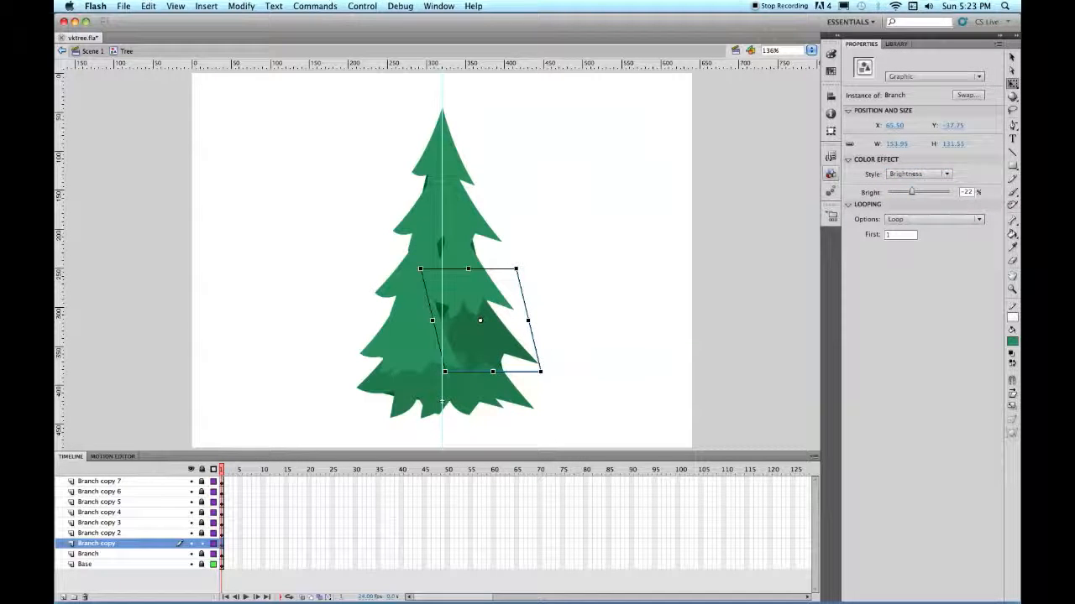
Unlock only the Branch copy 2 layer and apply a Brightness color effect of -16% to all its branches
{"action": "left_click", "coordinate": [202, 546]}
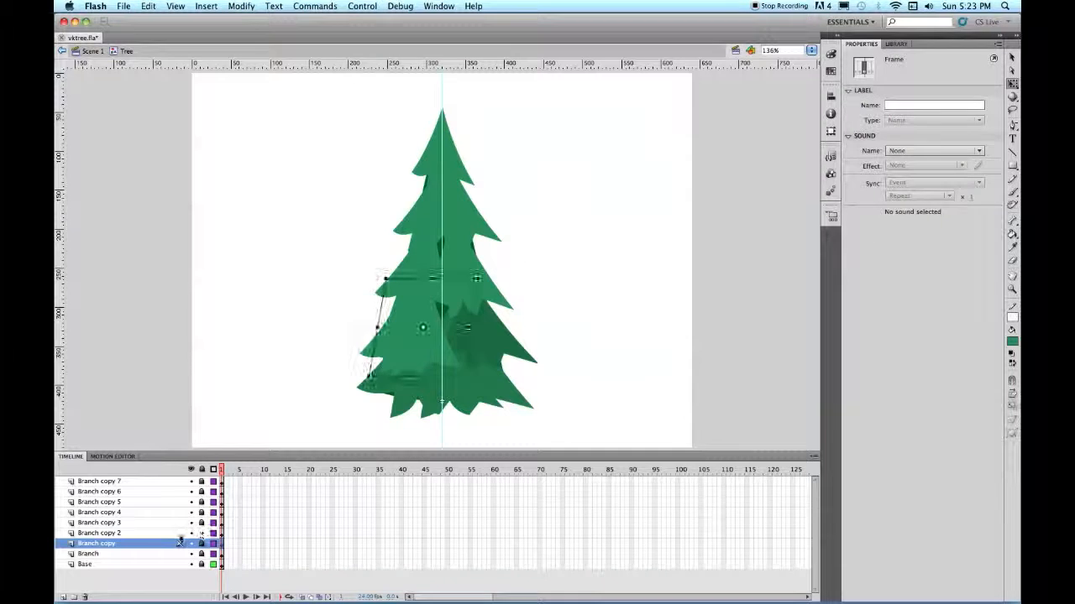
{"action": "left_click", "coordinate": [189, 534]}
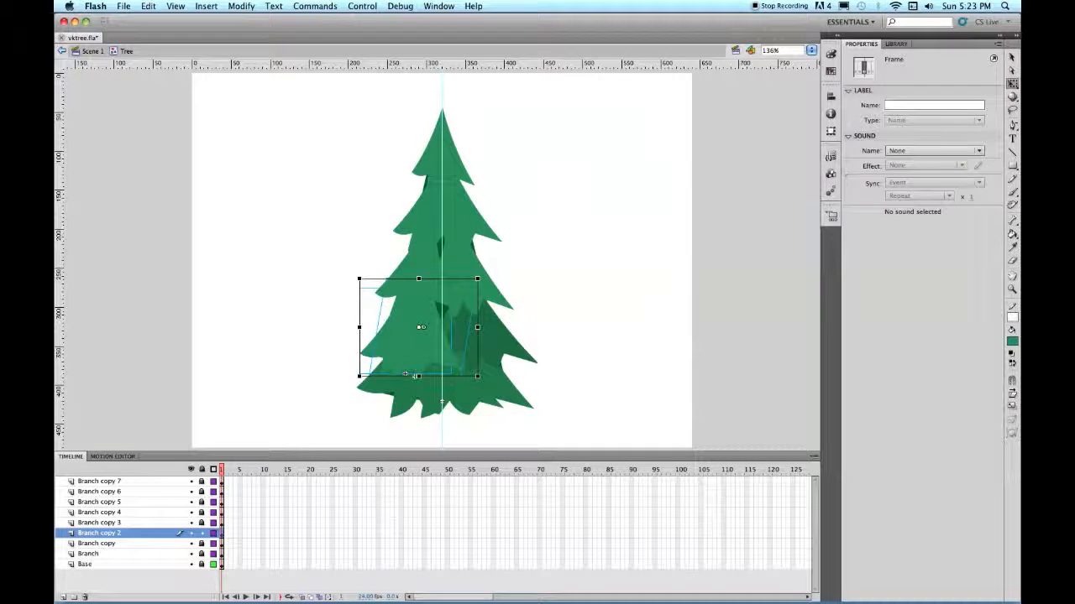
{"action": "left_click", "coordinate": [416, 338]}
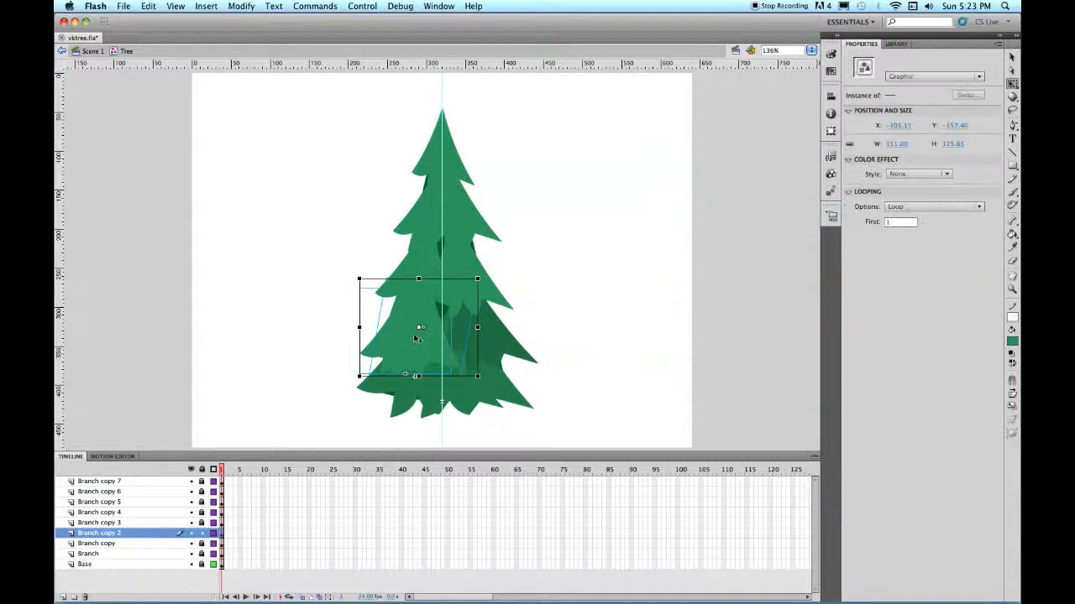
{"action": "left_click", "coordinate": [944, 174]}
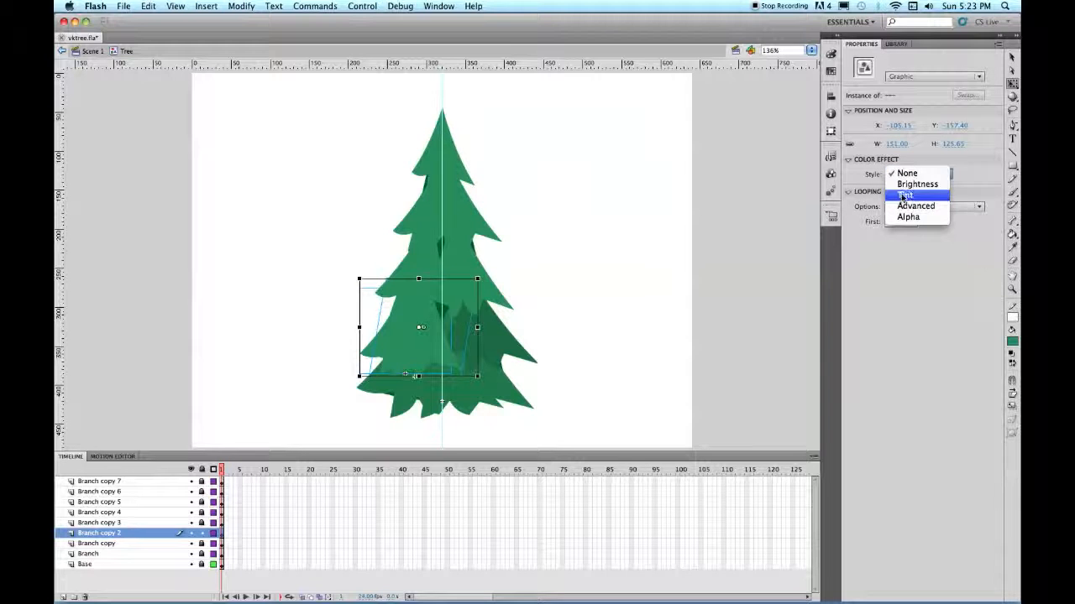
{"action": "left_click", "coordinate": [911, 185]}
{"action": "left_click_drag", "start_coordinate": [918, 192], "coordinate": [914, 193]}
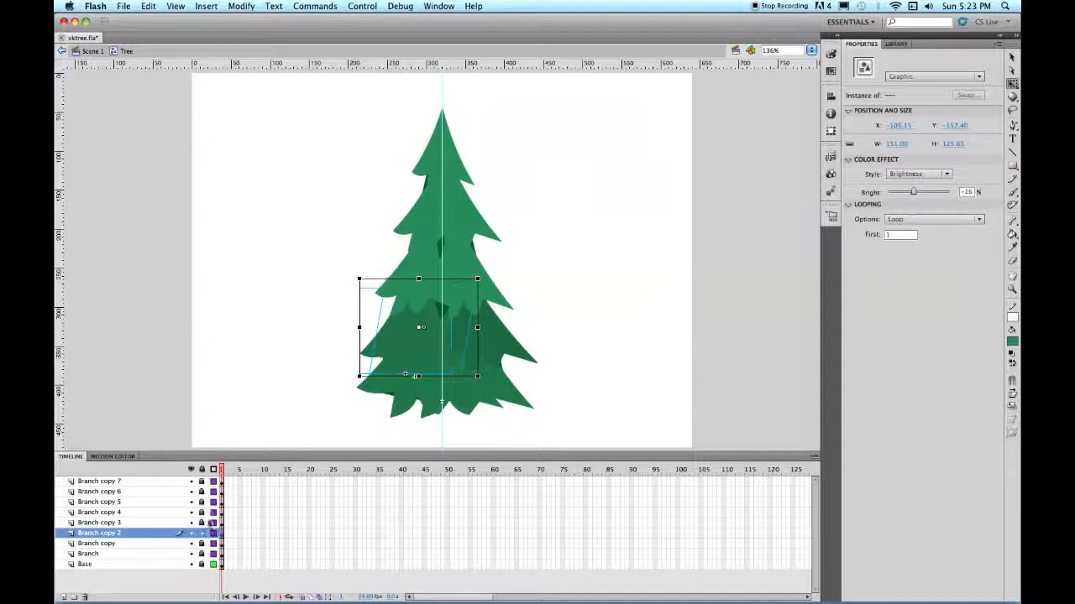
Unlock only the Branch copy 3 layer and apply a Brightness color effect of -1% to its branch
{"action": "left_click", "coordinate": [202, 534]}
{"action": "left_click", "coordinate": [201, 522]}
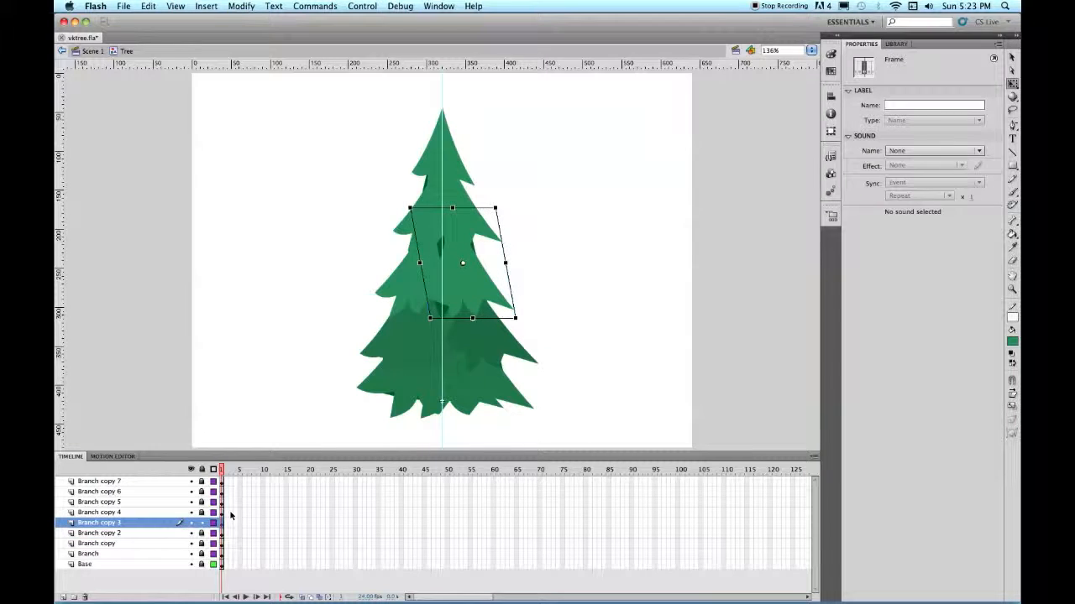
{"action": "left_click", "coordinate": [496, 252]}
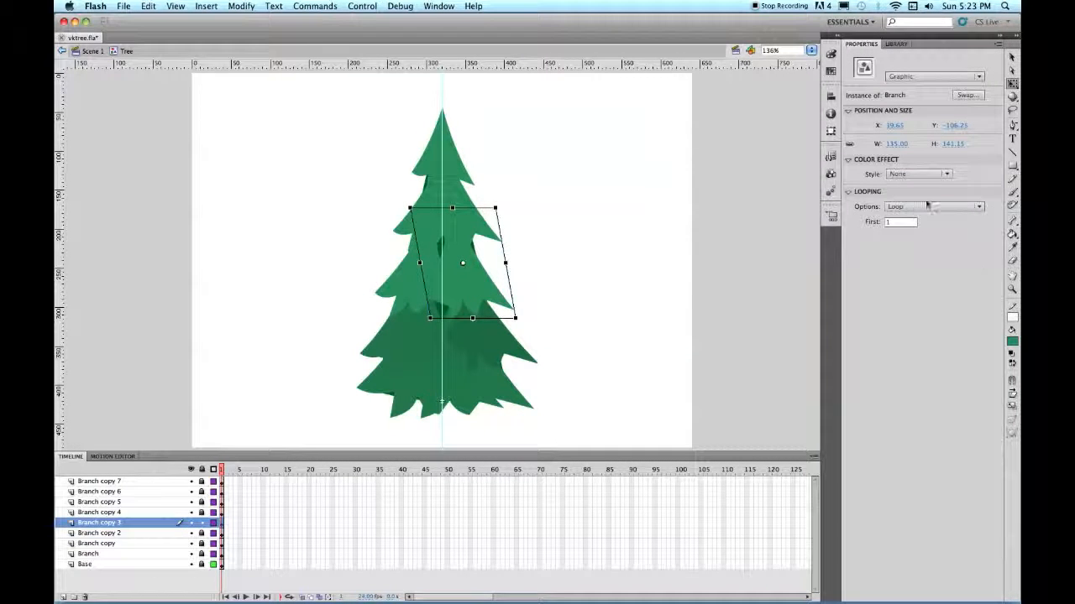
{"action": "left_click", "coordinate": [947, 175]}
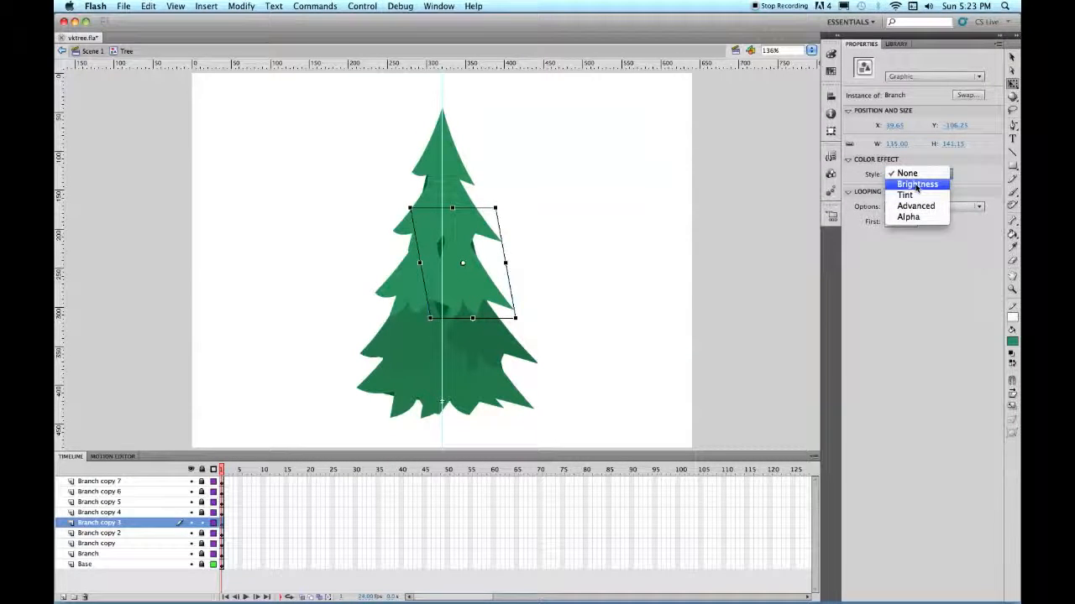
{"action": "left_click", "coordinate": [917, 184]}
{"action": "left_click_drag", "start_coordinate": [913, 192], "coordinate": [917, 192]}
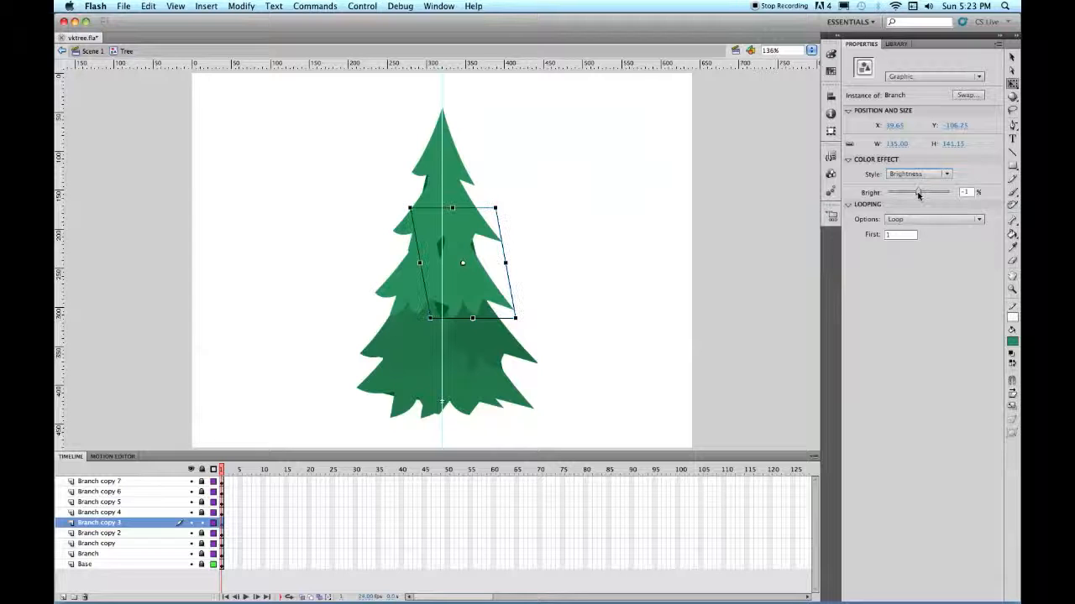
Apply a Brightness color effect of 11% to the Branch copy 4 branch and nudge it slightly up and toward the trunk
{"action": "left_click", "coordinate": [219, 512]}
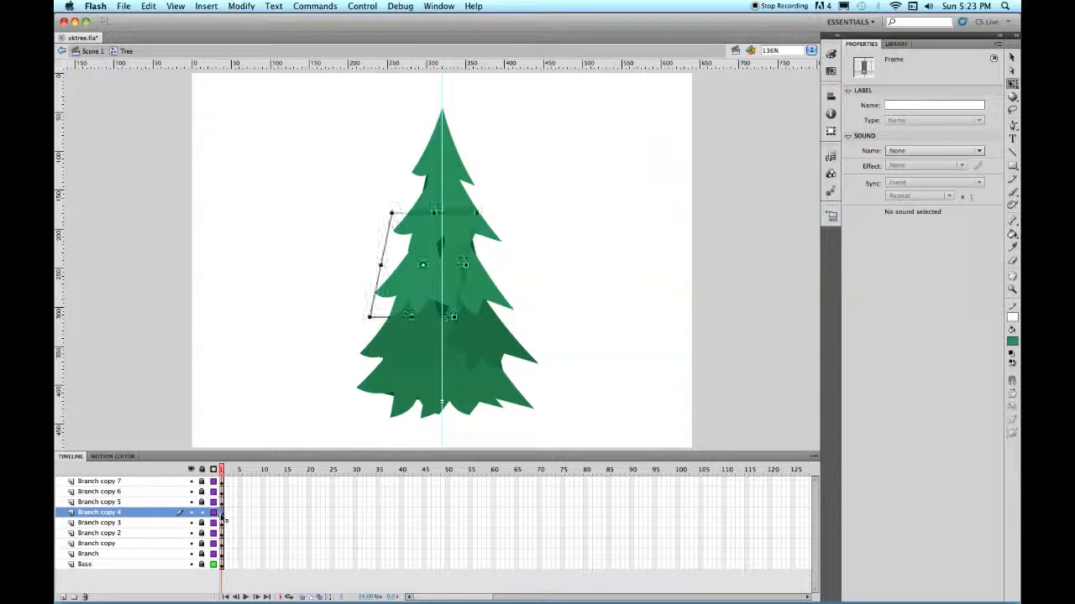
{"action": "left_click", "coordinate": [435, 269]}
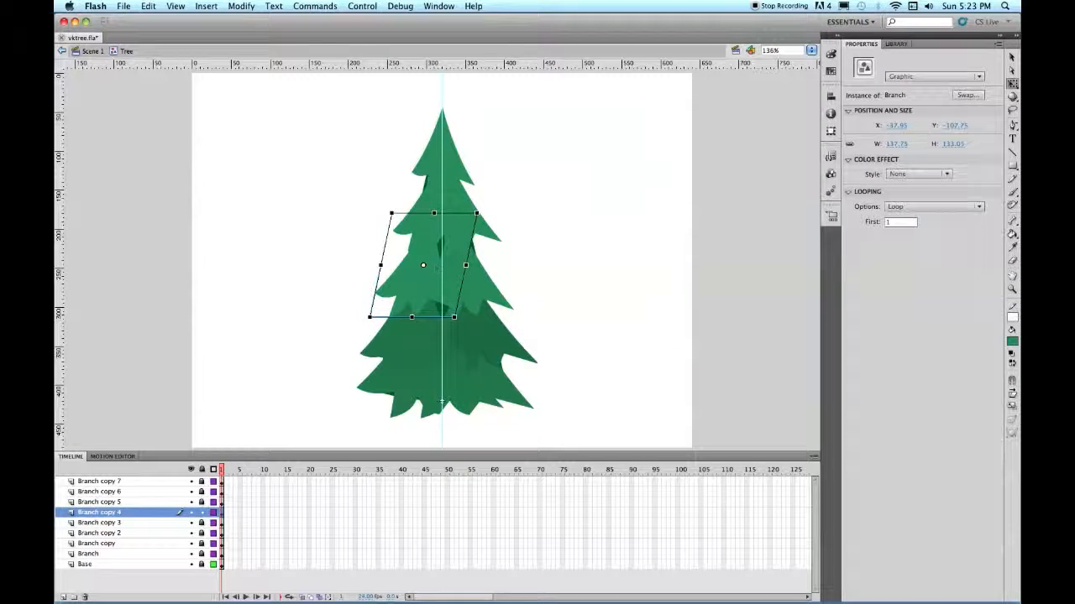
{"action": "left_click", "coordinate": [945, 174]}
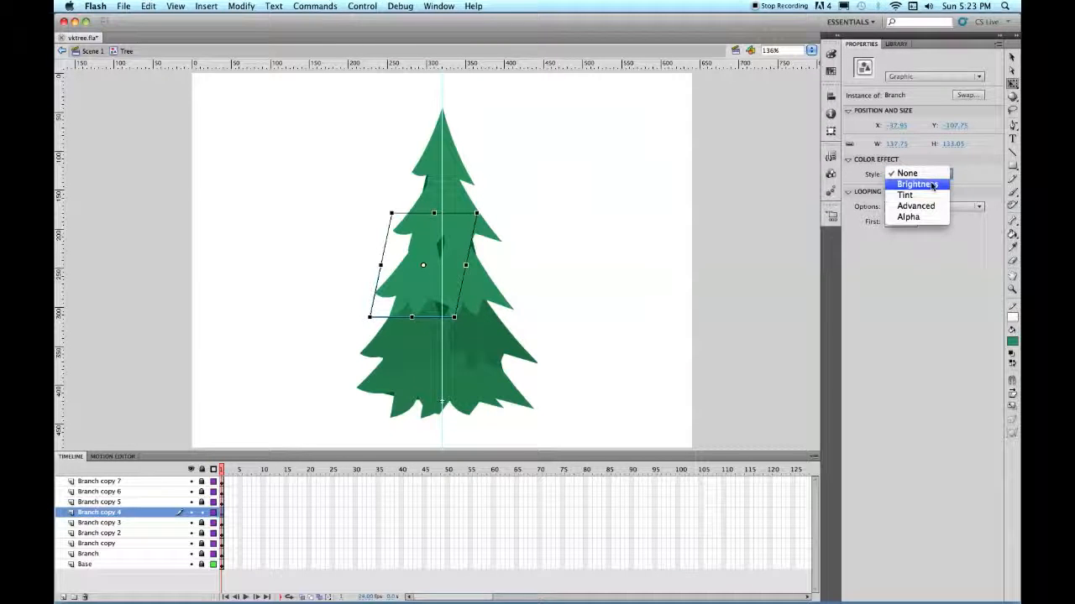
{"action": "left_click", "coordinate": [923, 185]}
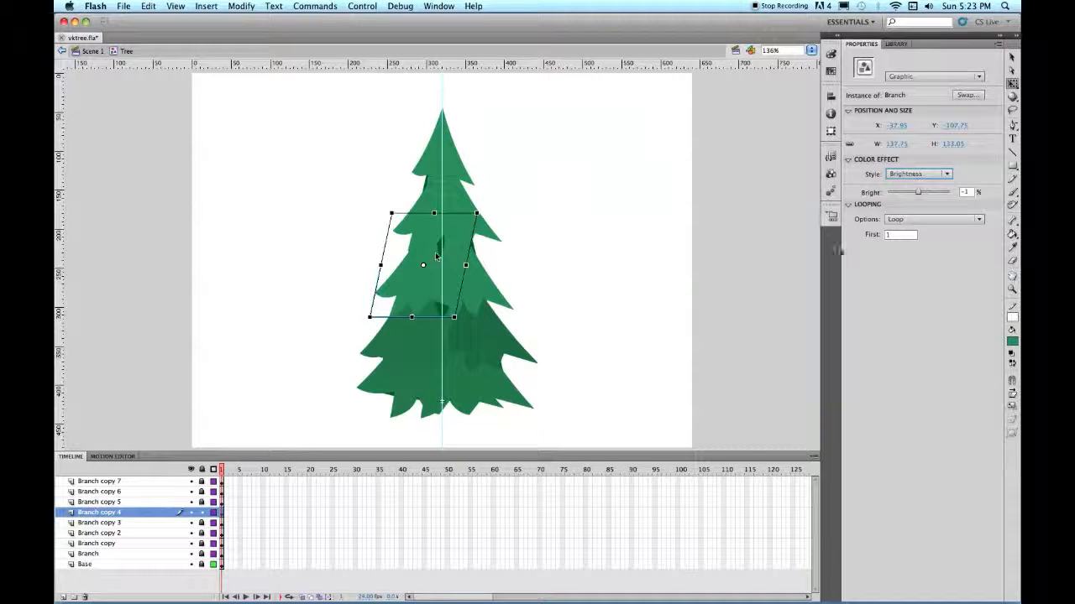
{"action": "left_click_drag", "start_coordinate": [918, 192], "coordinate": [921, 193]}
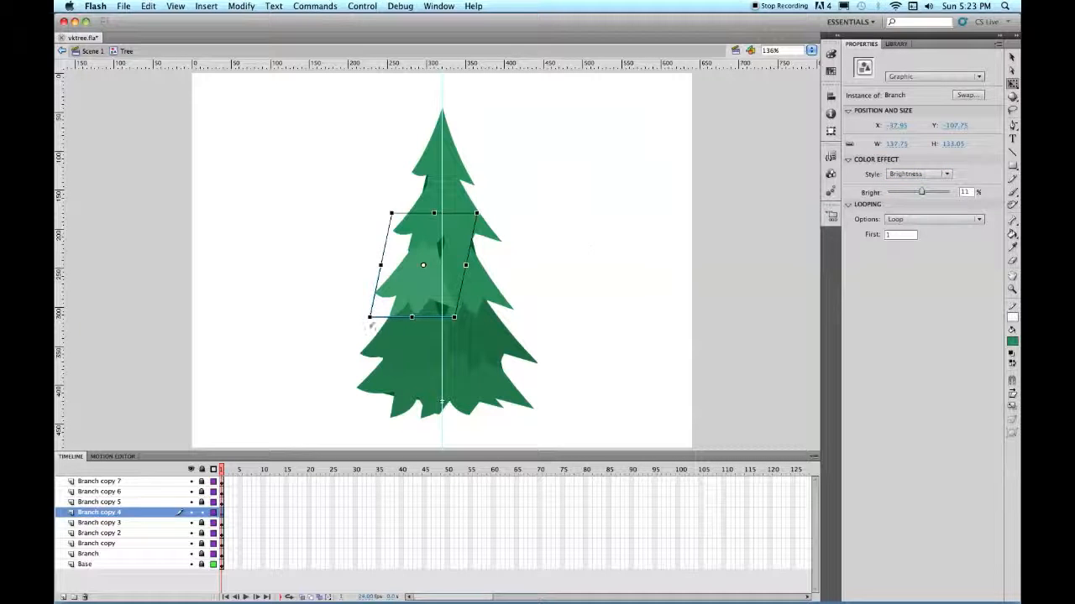
{"action": "left_click_drag", "start_coordinate": [428, 282], "coordinate": [432, 279]}
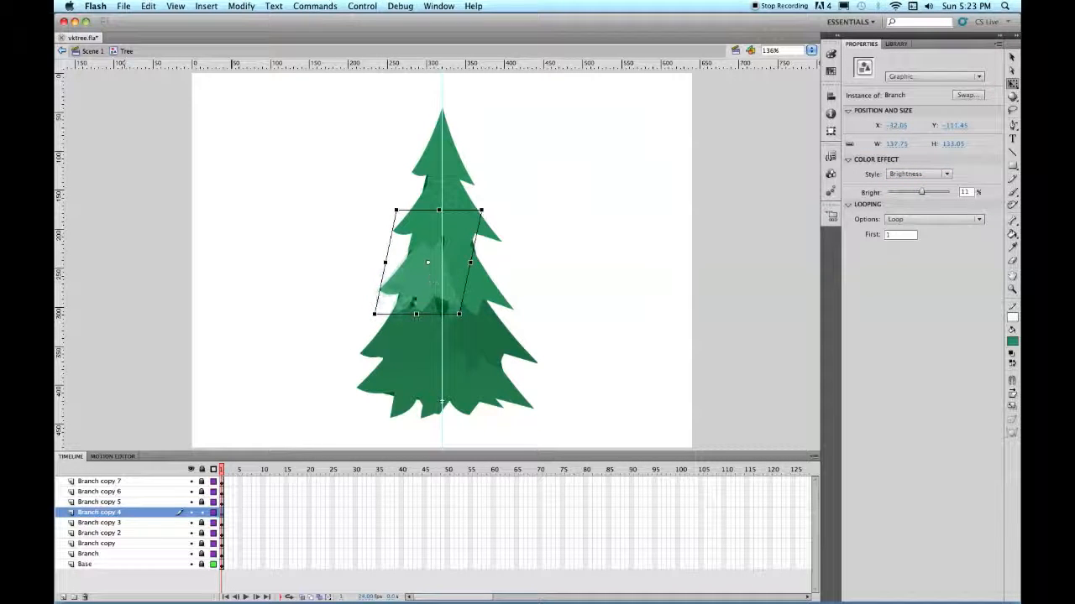
Unlock only the Branch copy 5 layer and apply a Brightness color effect of 12% to its branch
{"action": "left_click", "coordinate": [191, 502]}
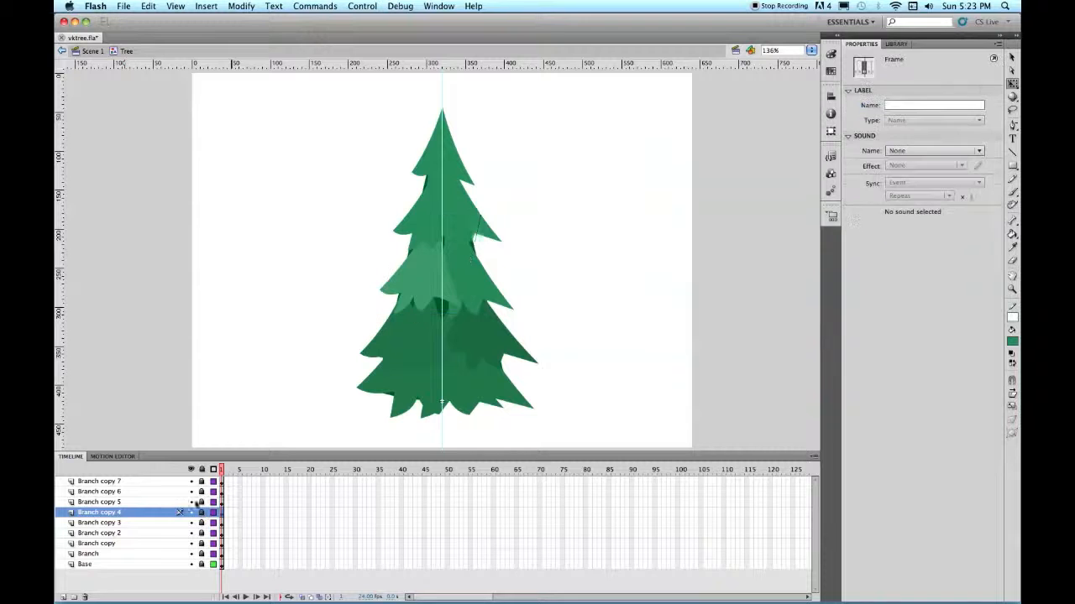
{"action": "left_click", "coordinate": [191, 502]}
{"action": "left_click", "coordinate": [179, 502]}
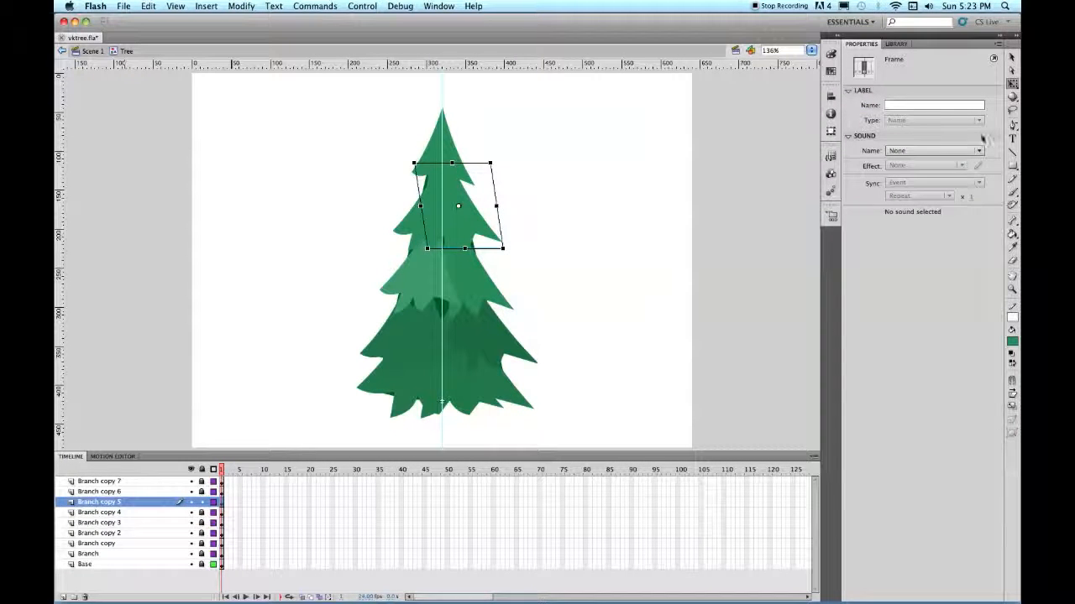
{"action": "left_click", "coordinate": [417, 204]}
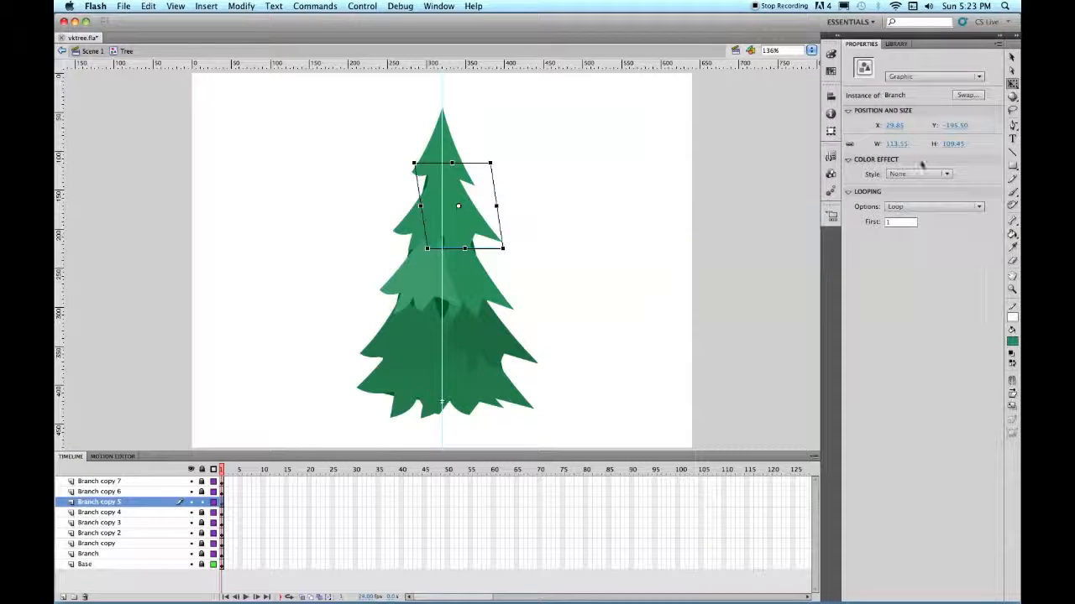
{"action": "left_click", "coordinate": [946, 175]}
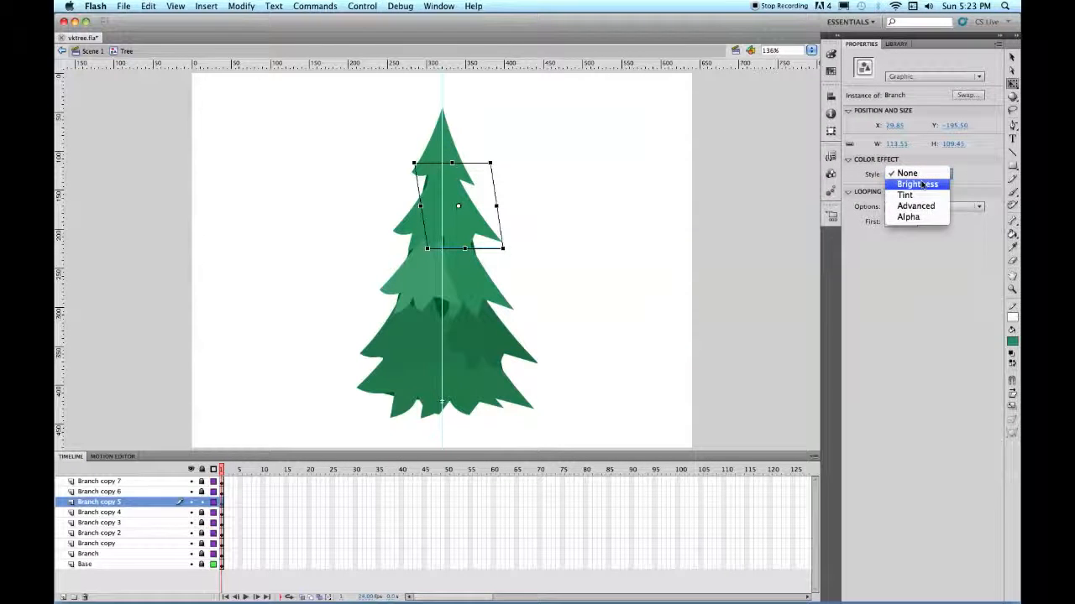
{"action": "left_click", "coordinate": [911, 183]}
{"action": "left_click_drag", "start_coordinate": [922, 193], "coordinate": [925, 194]}
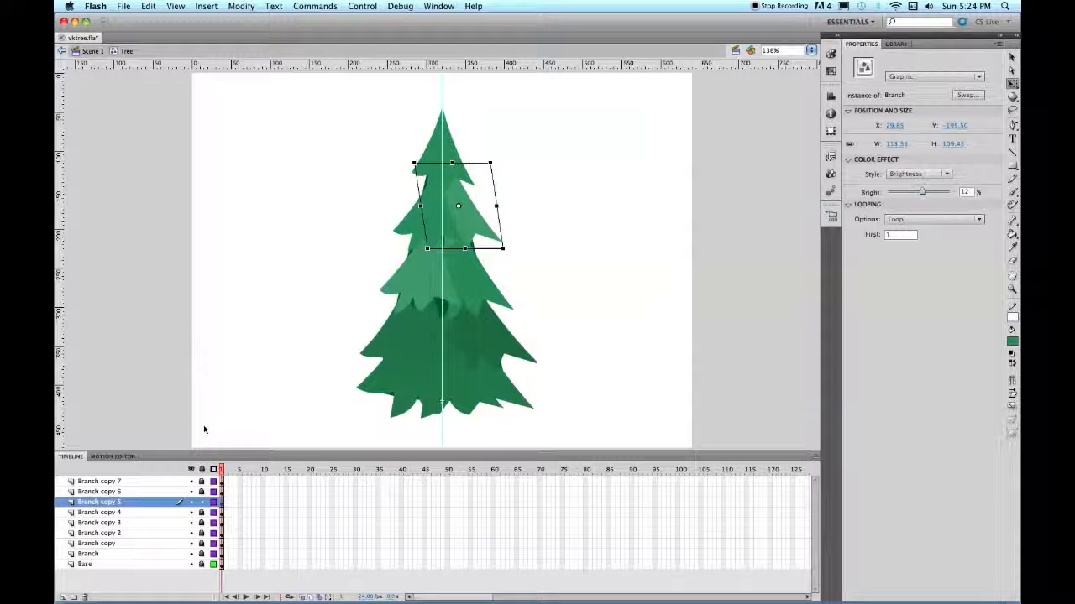
Unlock only the Branch copy 7 layer, apply a Brightness color effect of 24% to the treetop branch, and deselect it
{"action": "left_click", "coordinate": [201, 502]}
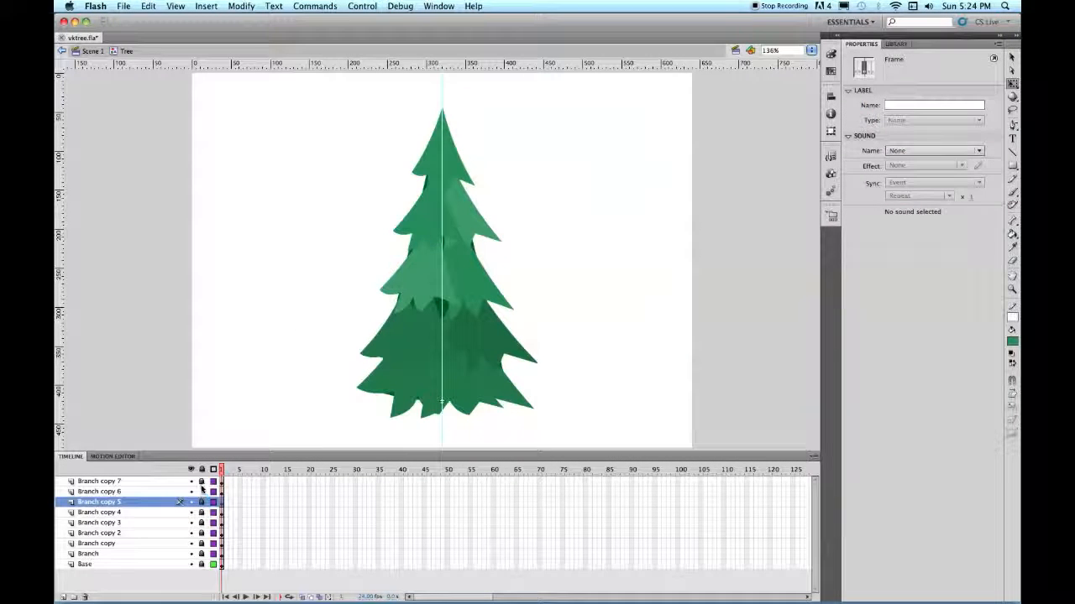
{"action": "left_click", "coordinate": [183, 482]}
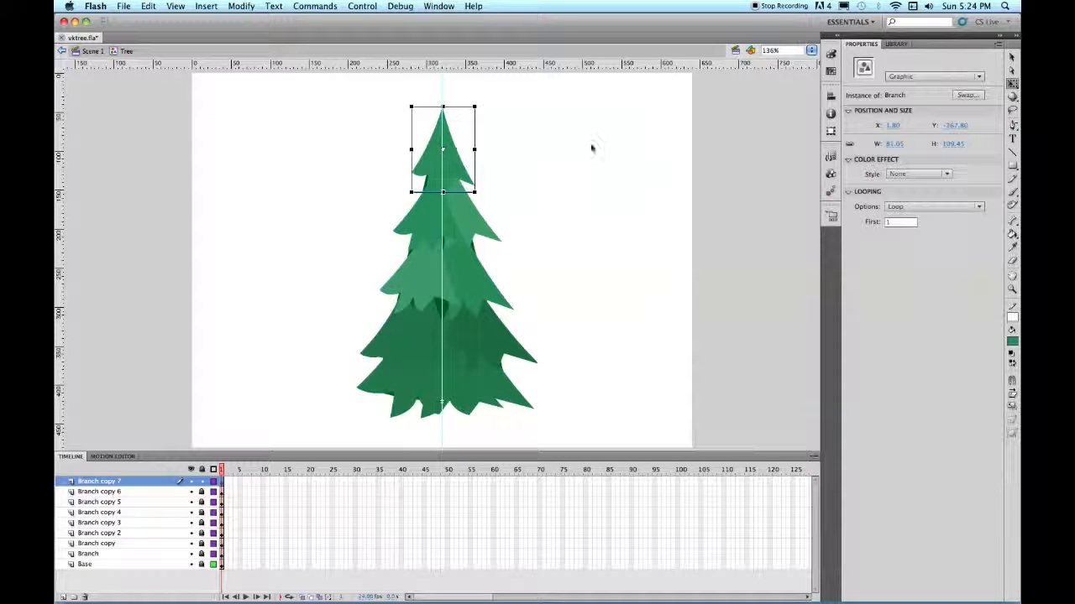
{"action": "left_click", "coordinate": [945, 174]}
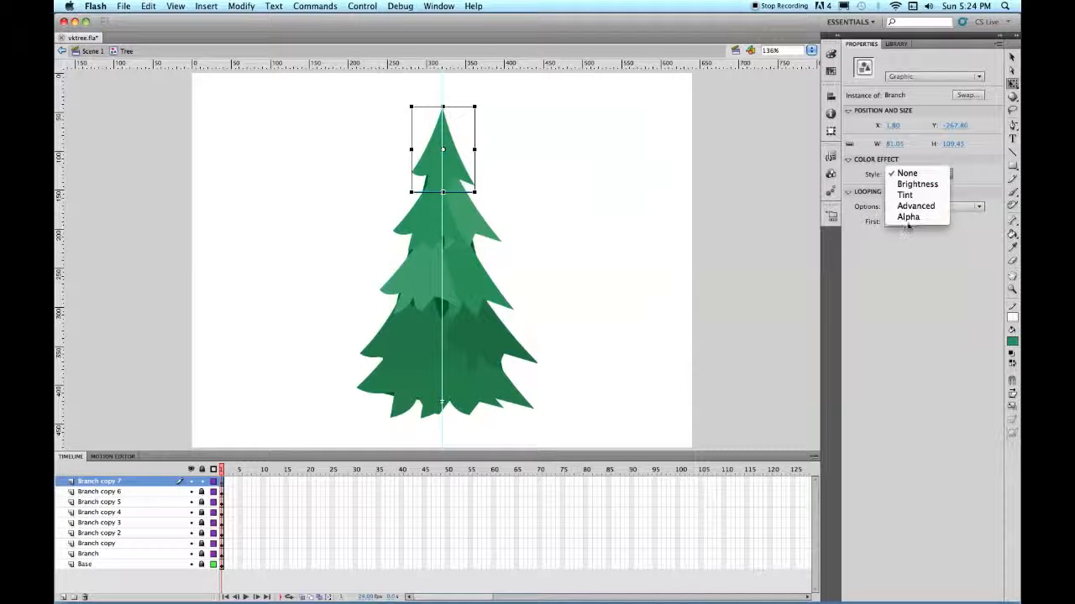
{"action": "left_click", "coordinate": [917, 184]}
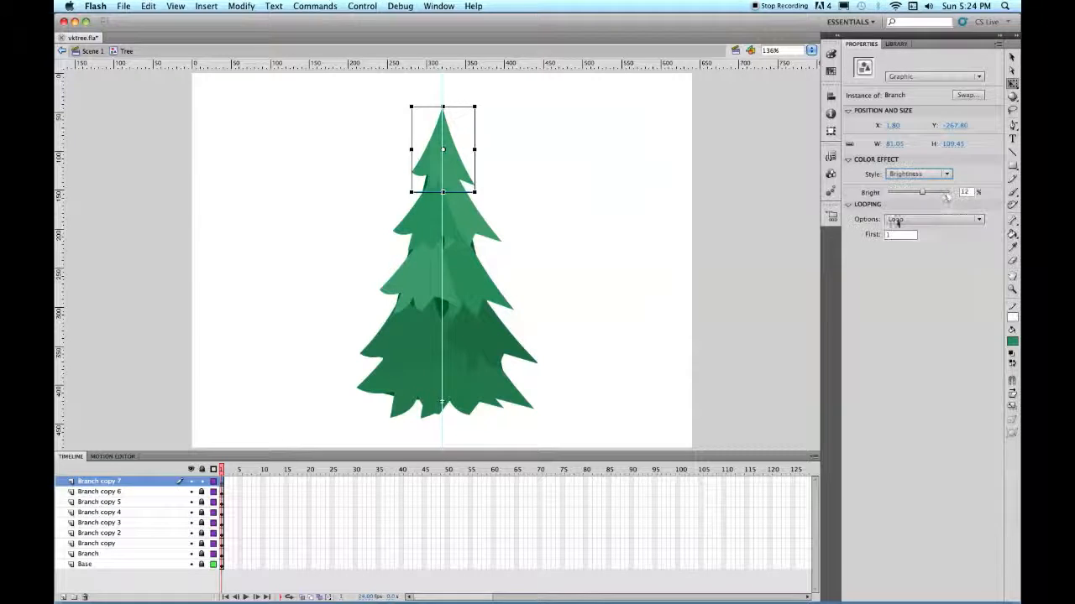
{"action": "left_click", "coordinate": [925, 192]}
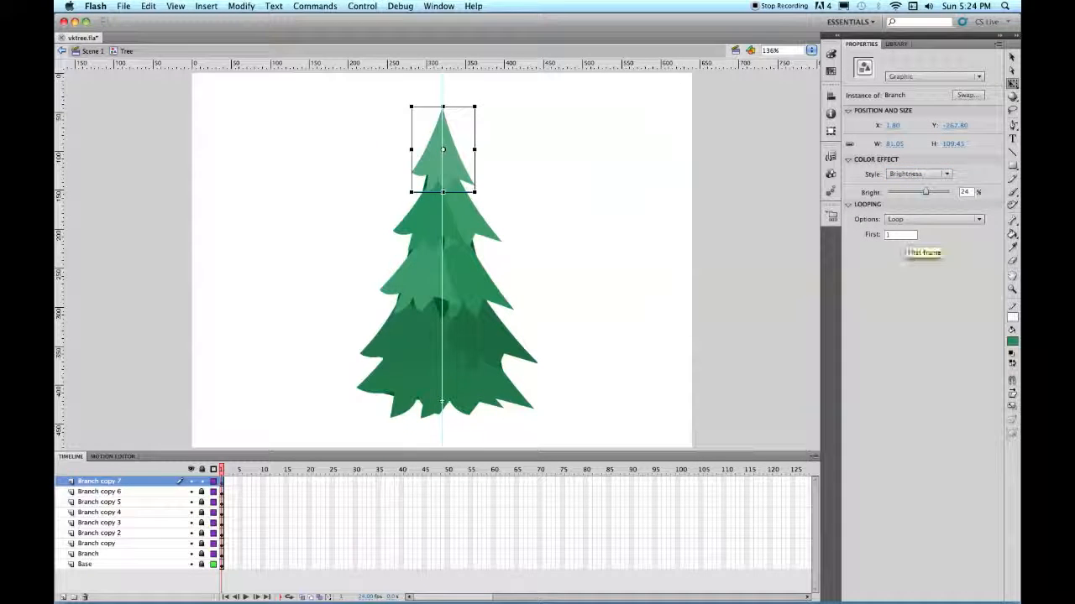
{"action": "left_click", "coordinate": [737, 232]}
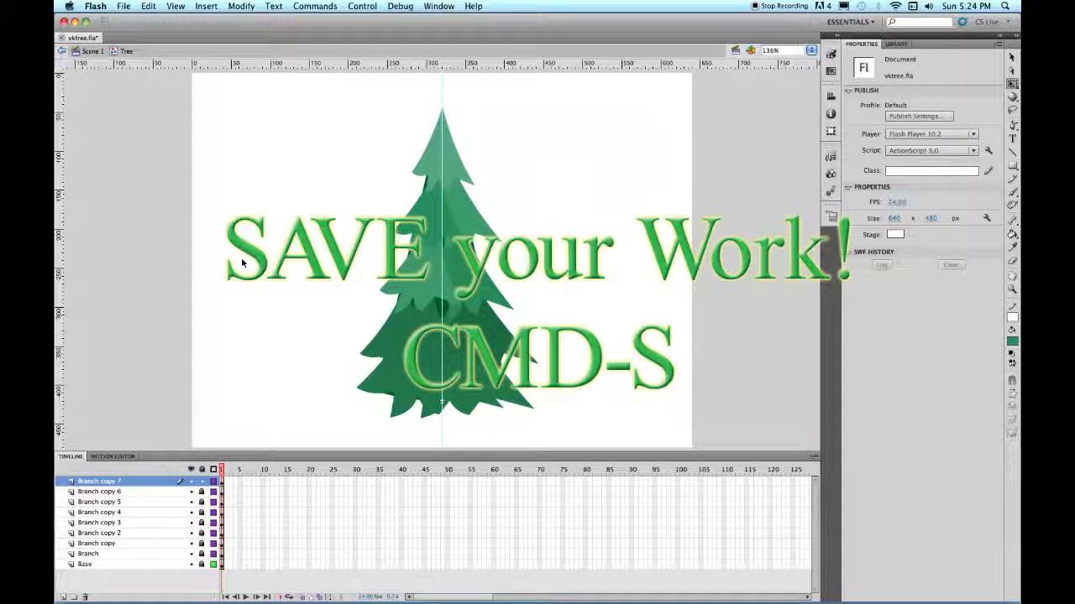
Save vktree.fla, return to Scene 1, and deselect the tree
{"action": "key", "text": "super+s"}
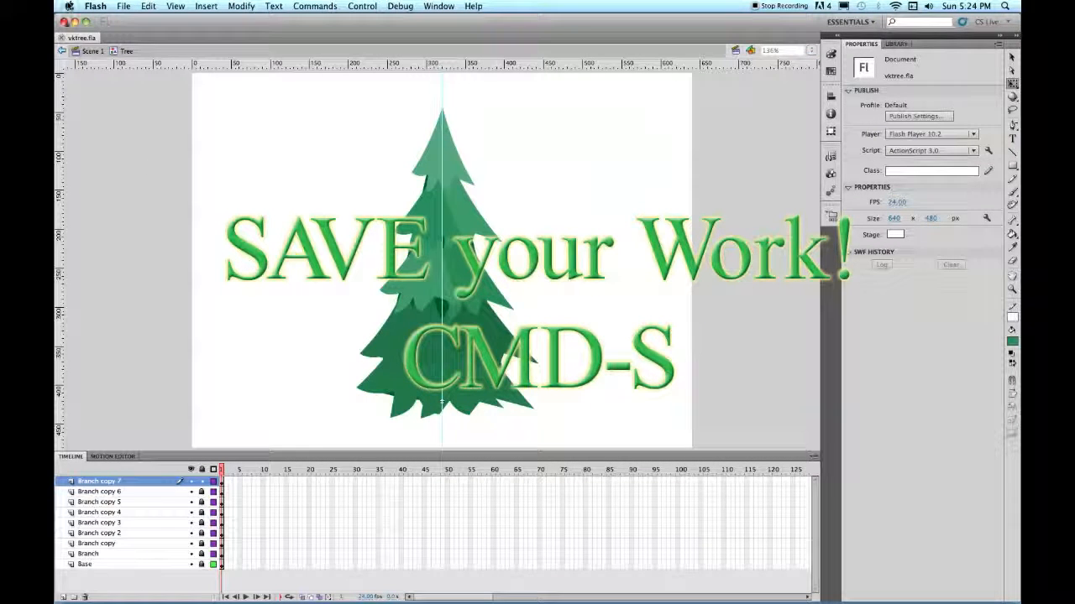
{"action": "left_click", "coordinate": [84, 51]}
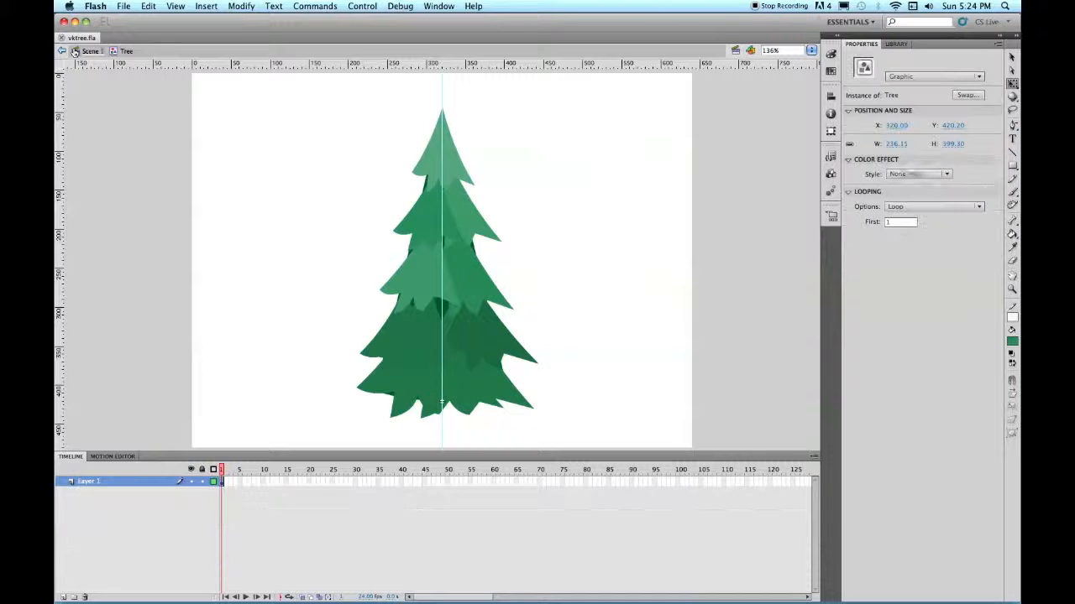
{"action": "left_click", "coordinate": [250, 215]}
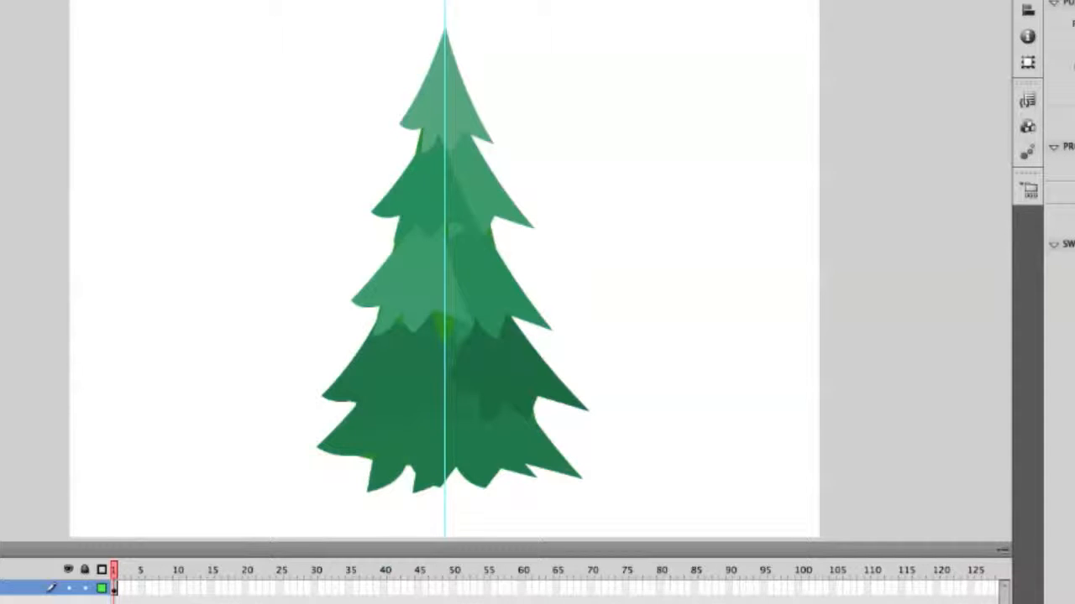
Open the document's symbol library
{"action": "left_click", "coordinate": [0, 0]}
{"action": "left_click", "coordinate": [1, 5]}
{"action": "key", "text": "super+l"}
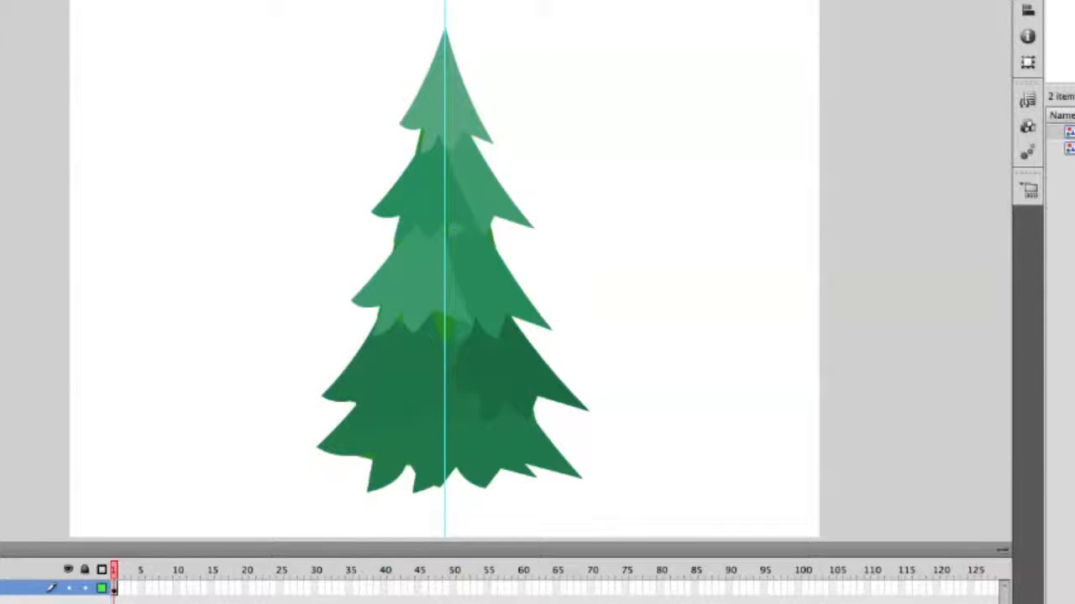